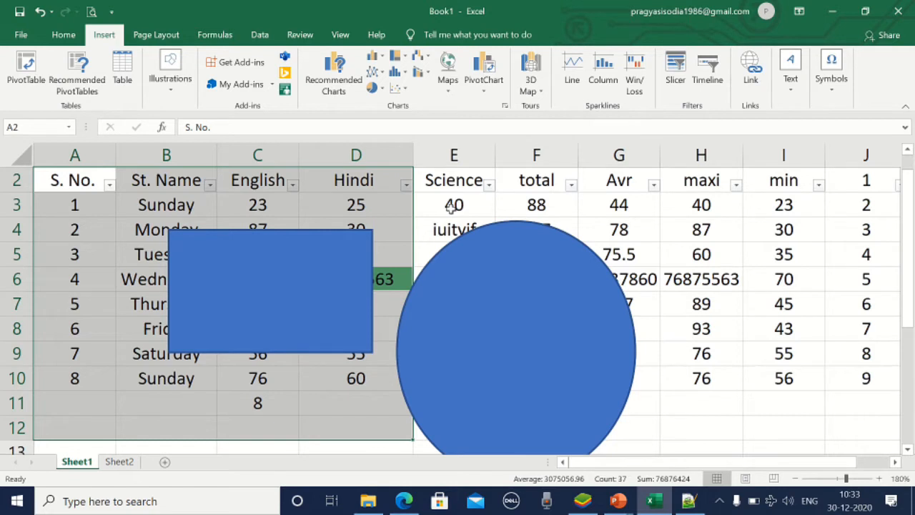
click(71, 35)
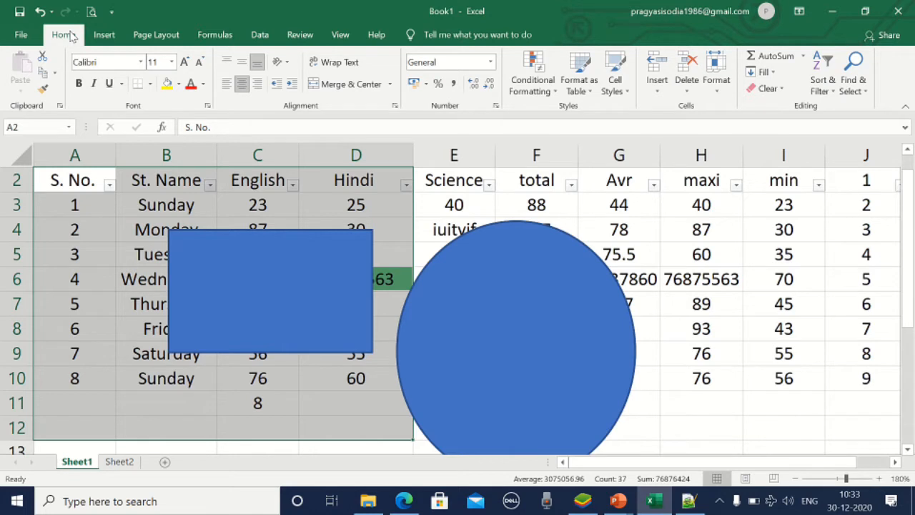
click(108, 38)
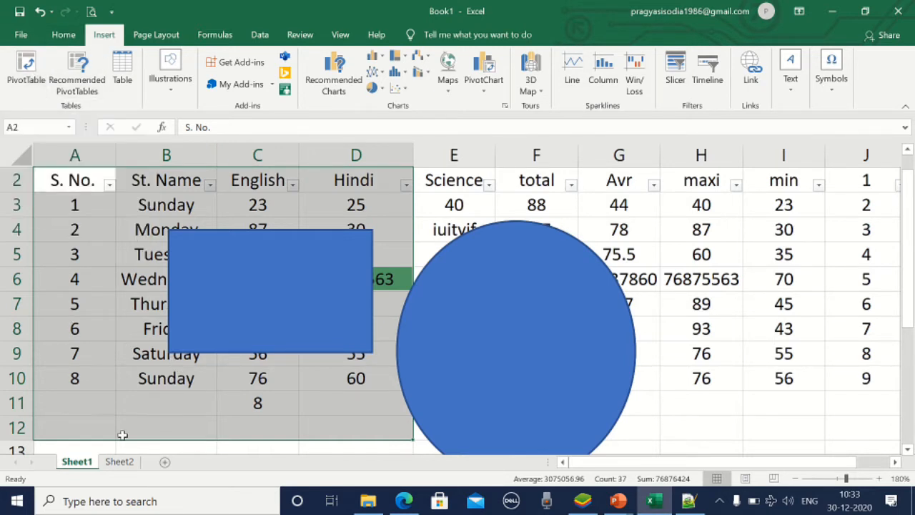
Switch to Sheet2 and enlarge the worksheet view to 164%
click(119, 461)
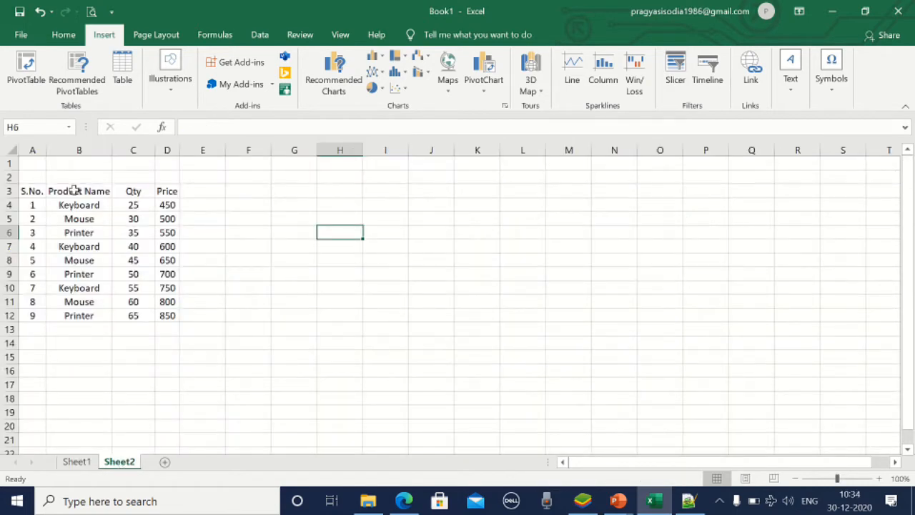
click(851, 479)
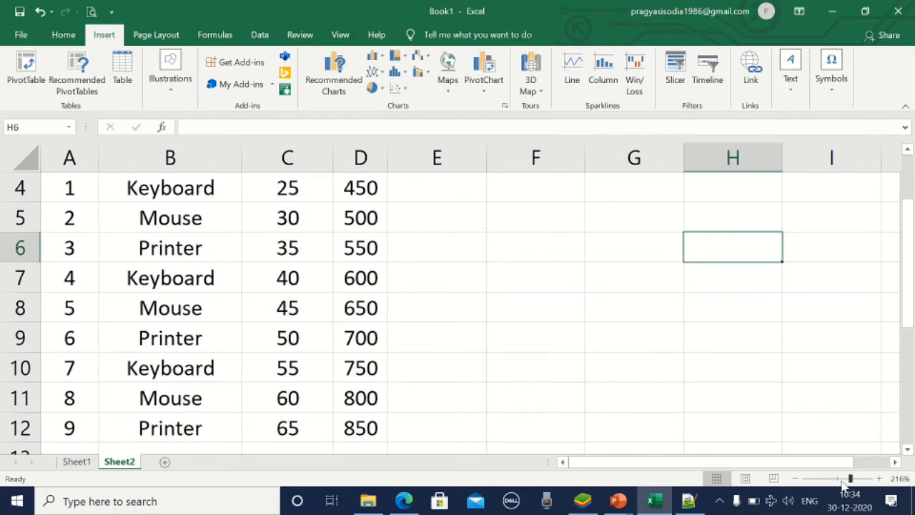
click(845, 479)
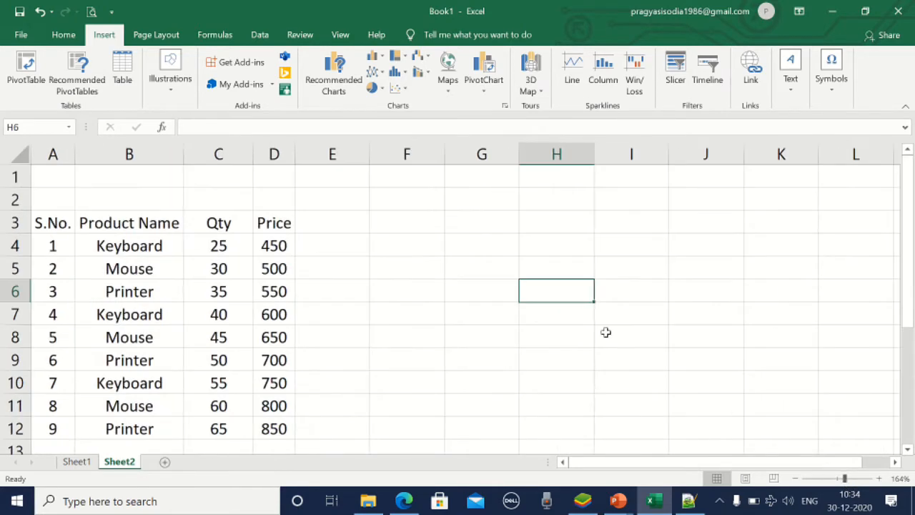
drag(733, 465, 733, 468)
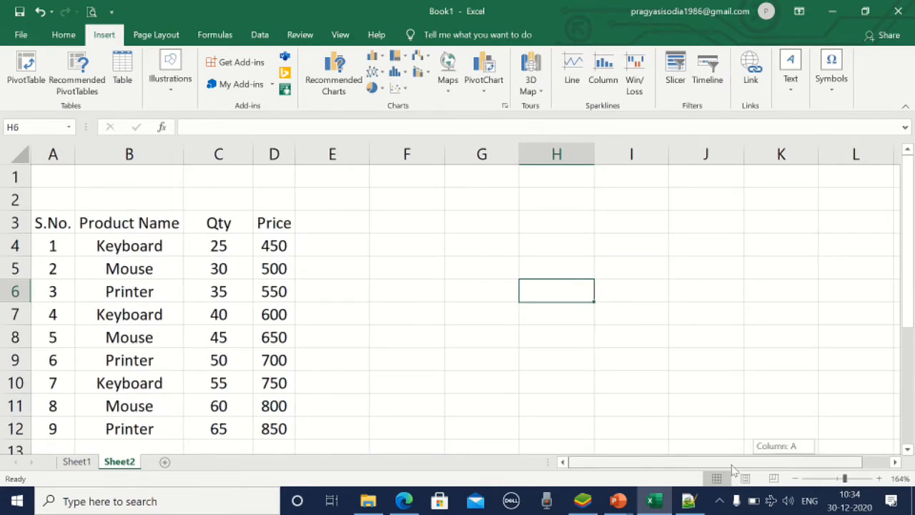
Examine the S.No., Product Name, Qty and Price columns of the product table
click(50, 226)
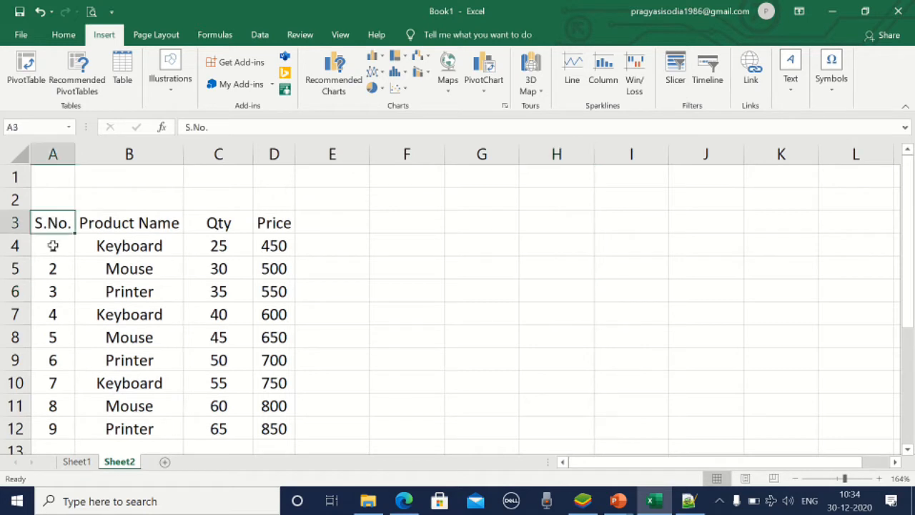
drag(52, 245, 55, 427)
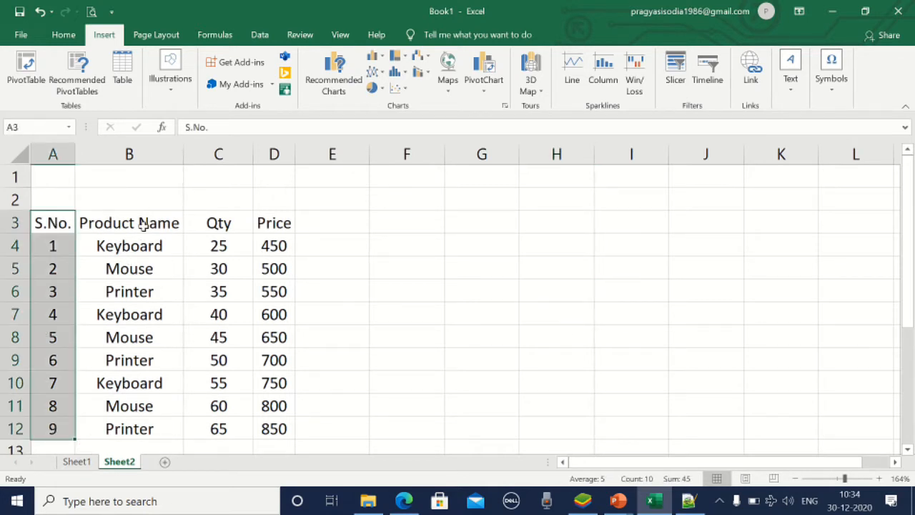
drag(143, 226, 116, 434)
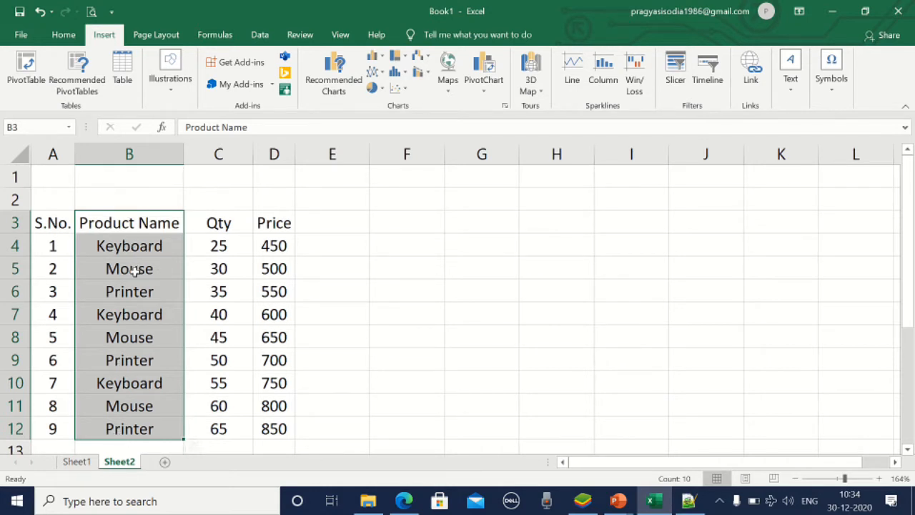
click(147, 291)
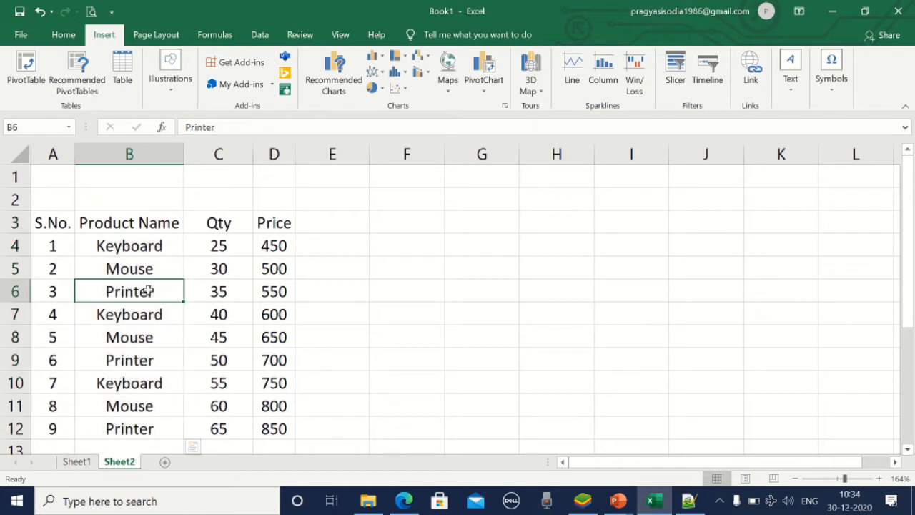
click(143, 317)
click(140, 340)
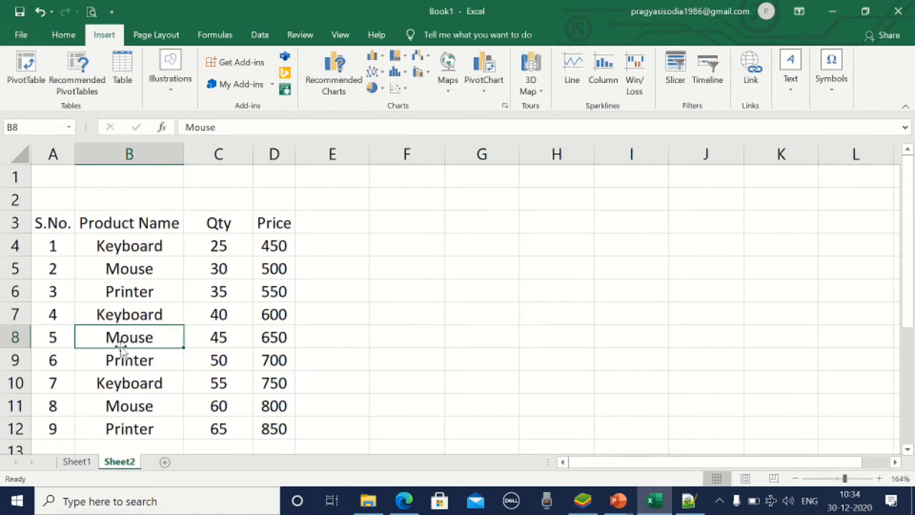
click(223, 248)
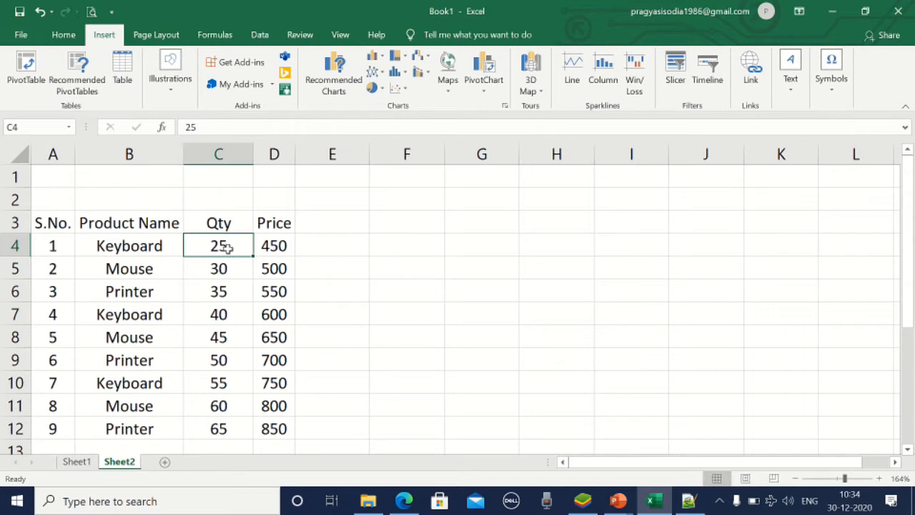
click(280, 245)
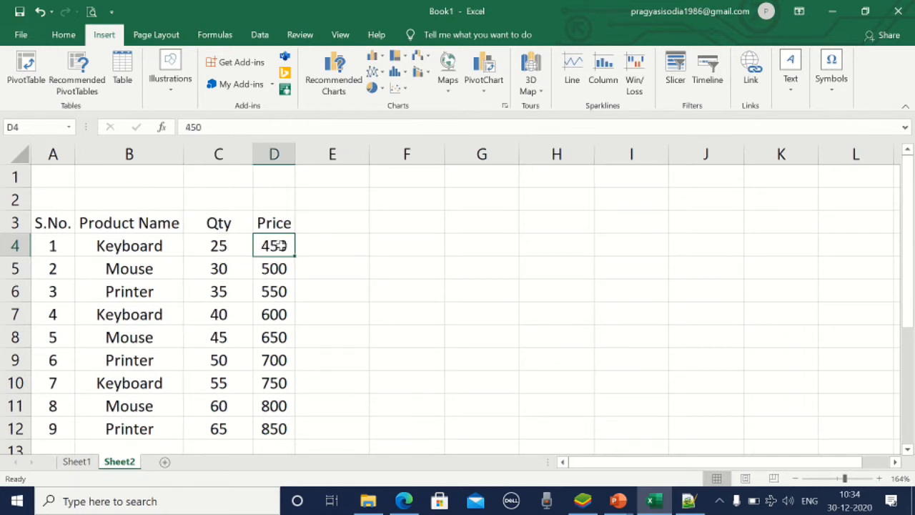
Insert an empty column between the Product Name and Qty columns of the product table
scroll(284, 245, down, 1)
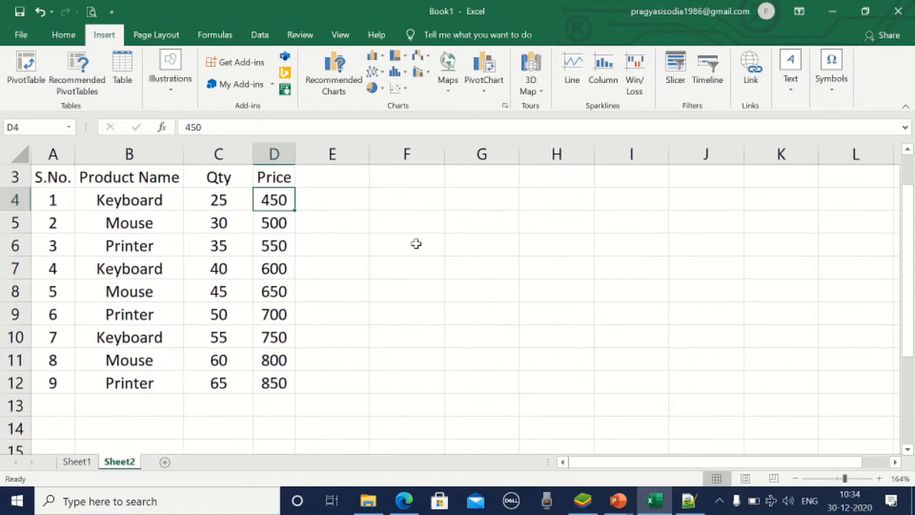
click(234, 154)
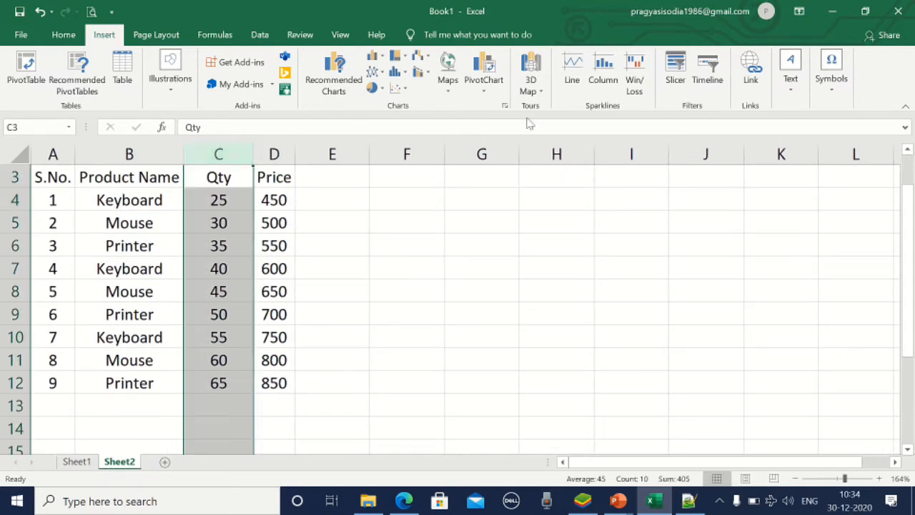
click(59, 37)
click(658, 61)
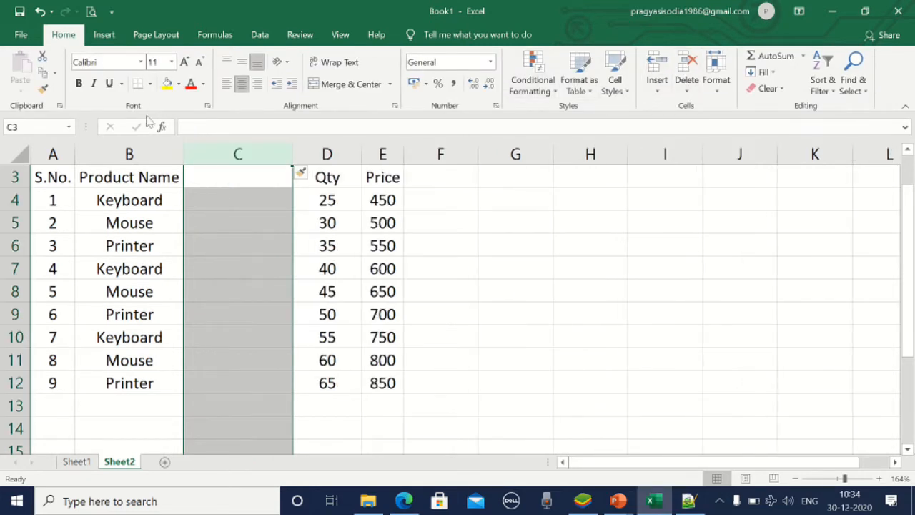
Enter the heading Month in cell C3 of the new column
click(228, 181)
text(Mnth)
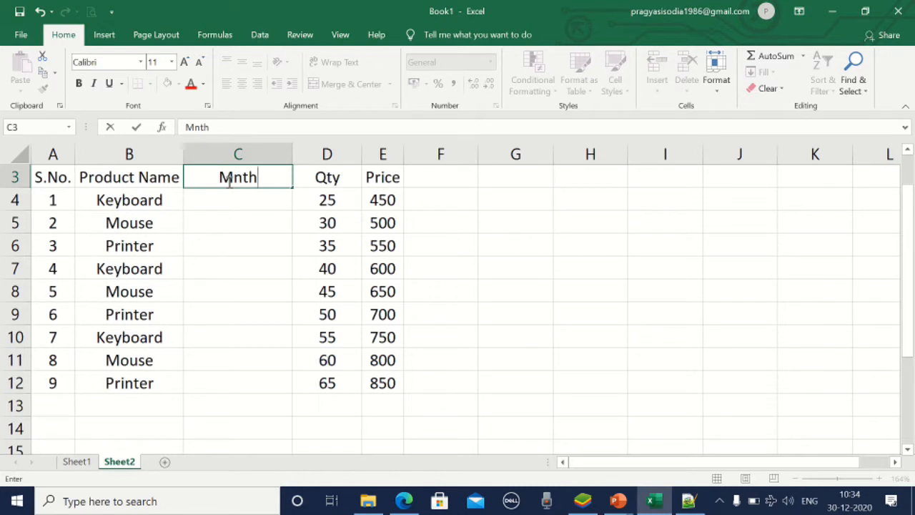
key(BackSpace)
key(BackSpace)
key(BackSpace)
text(on)
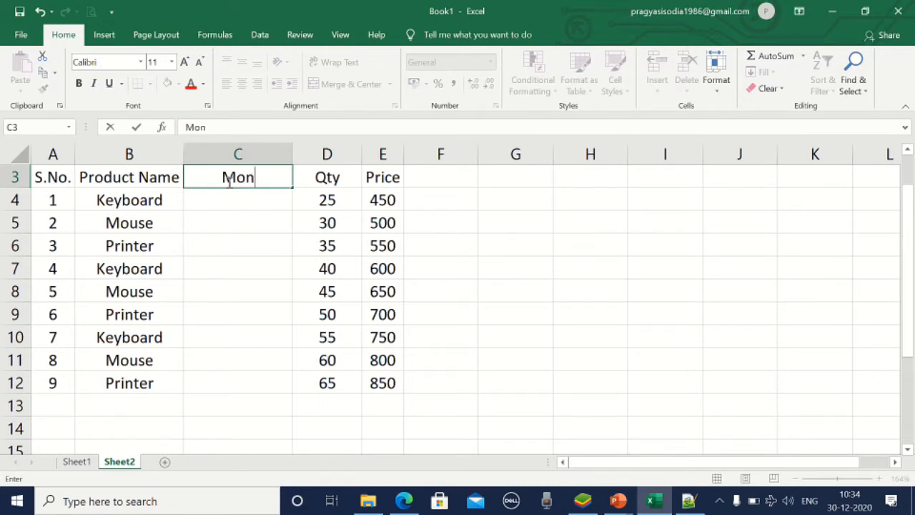
text(th)
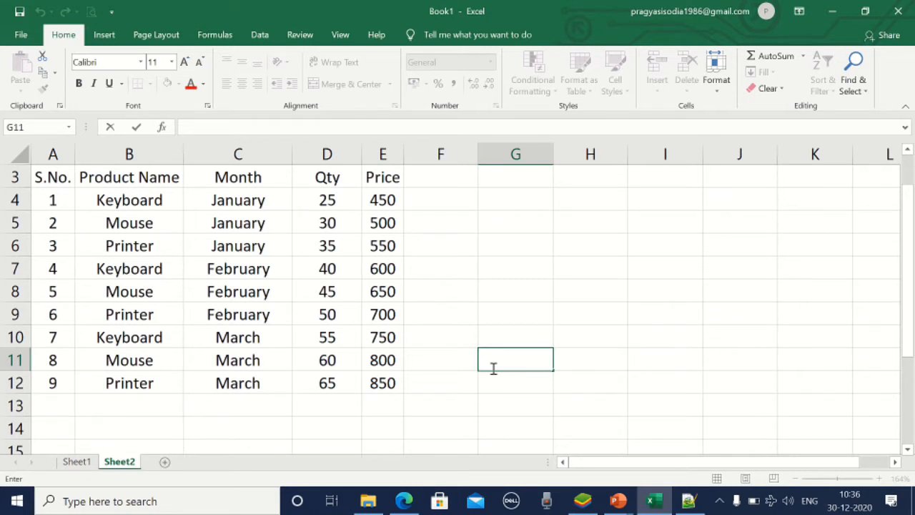
click(103, 36)
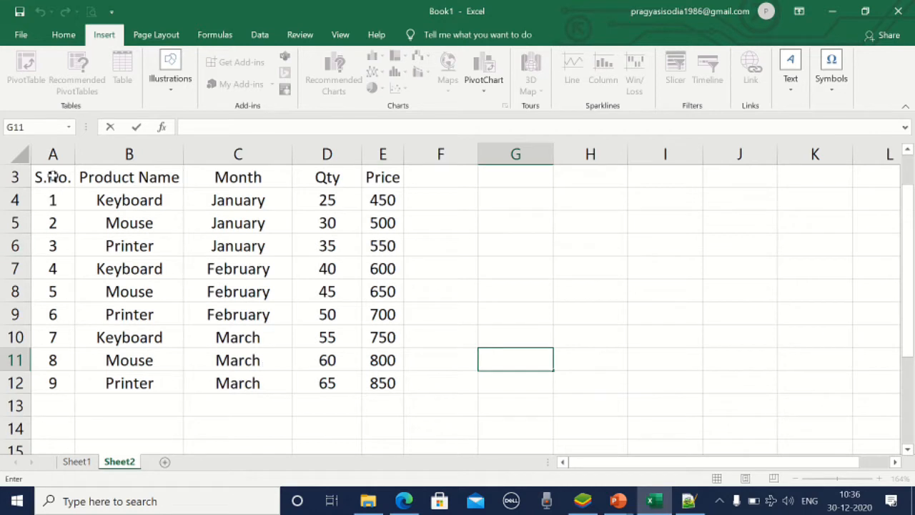
drag(55, 180, 379, 221)
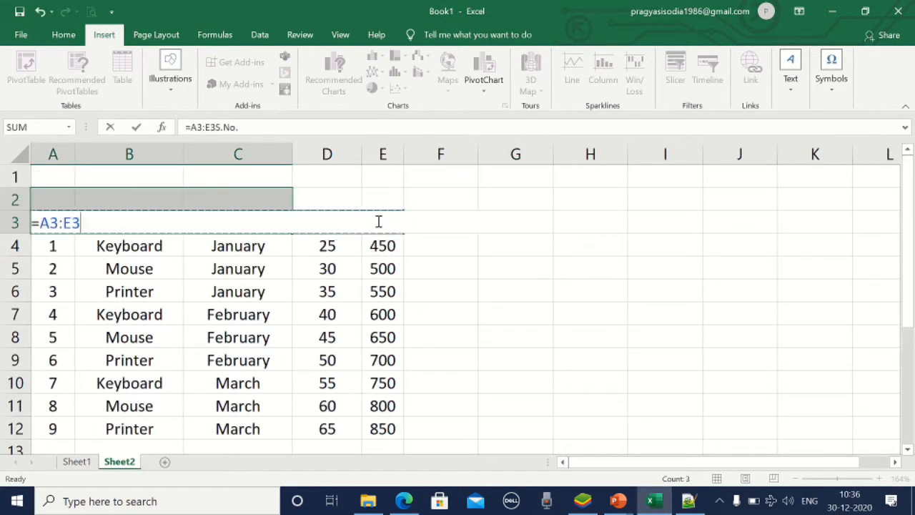
key(BackSpace)
key(BackSpace)
key(BackSpace)
key(BackSpace)
key(BackSpace)
key(BackSpace)
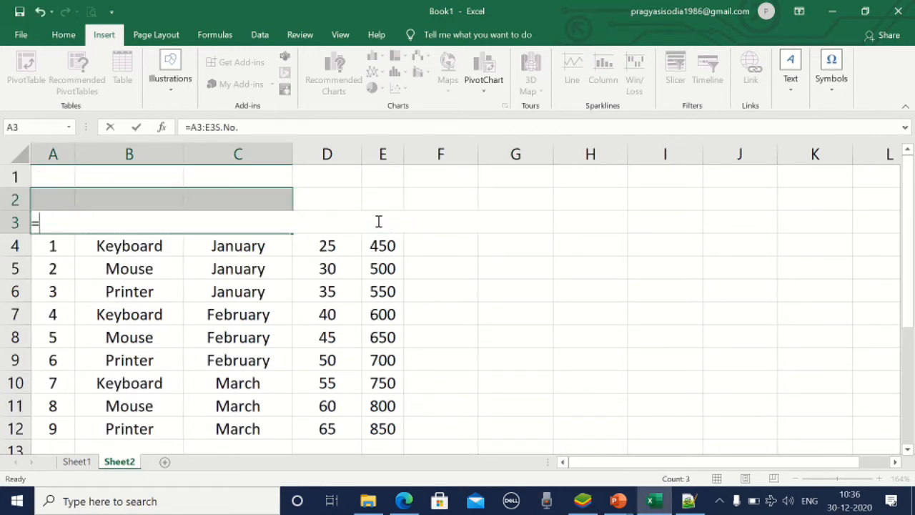
text(=)
click(700, 317)
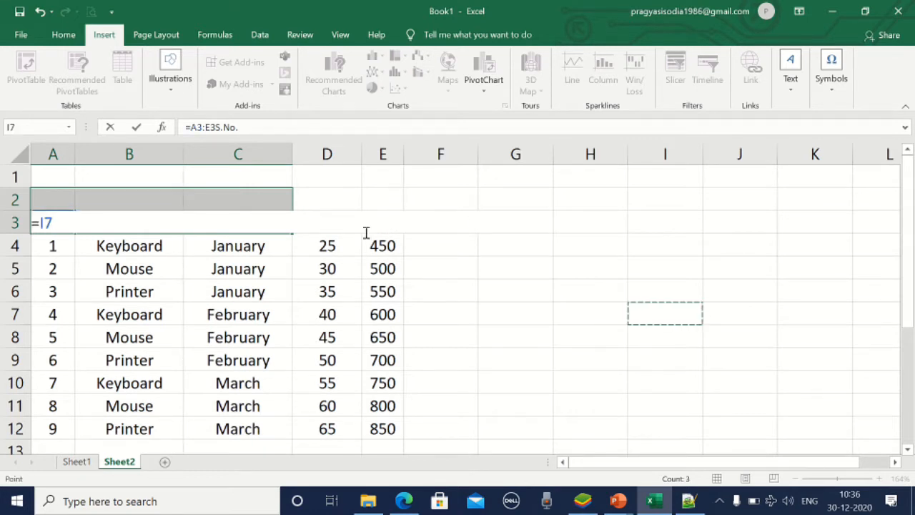
key(BackSpace)
key(BackSpace)
key(BackSpace)
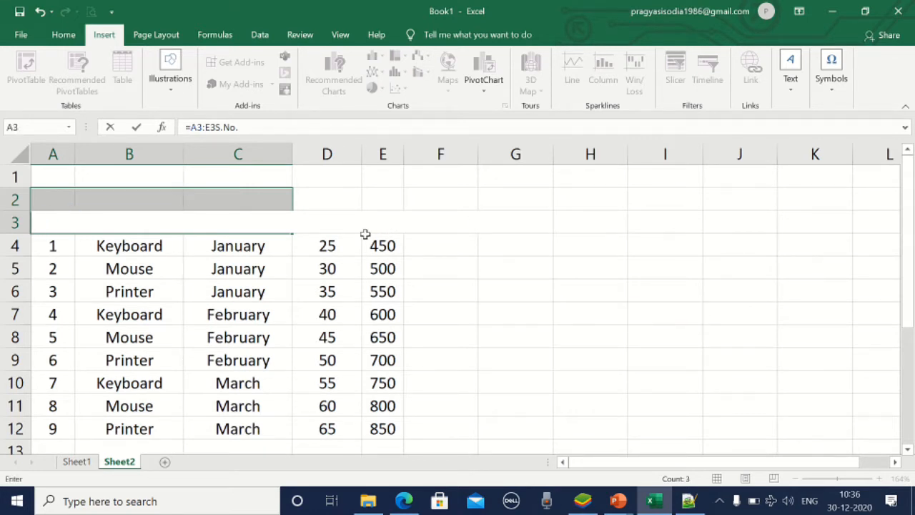
text(=)
click(131, 291)
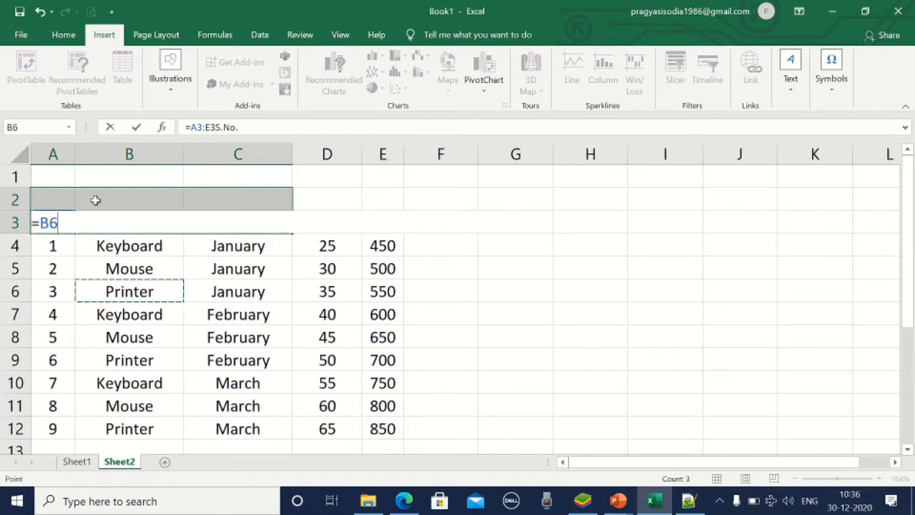
click(70, 222)
key(BackSpace)
key(BackSpace)
key(BackSpace)
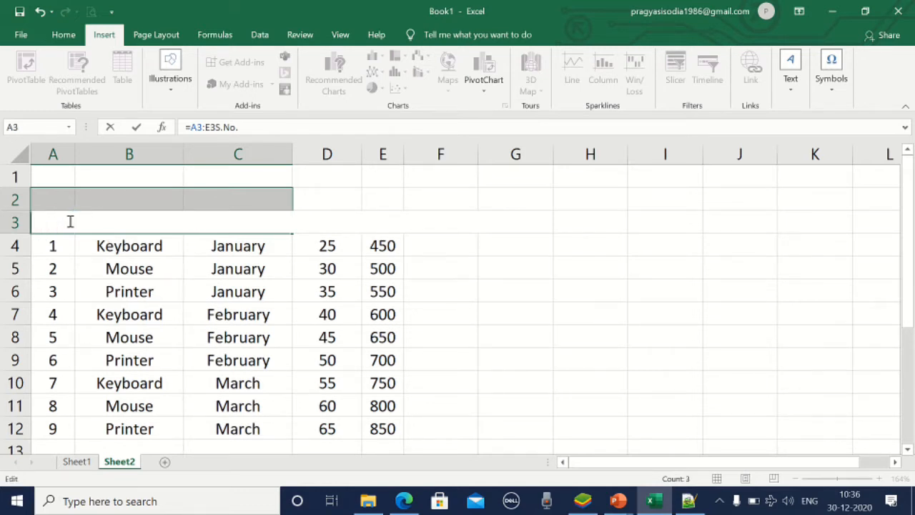
click(252, 131)
key(Escape)
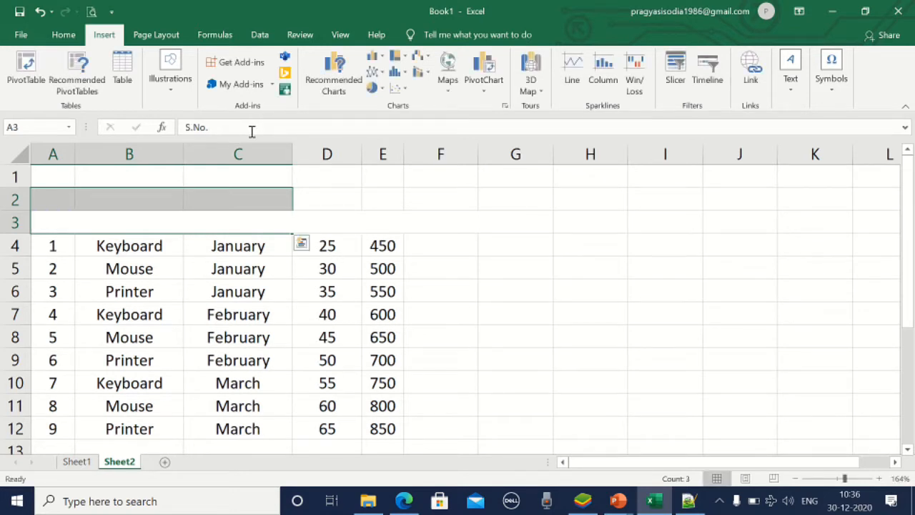
click(289, 260)
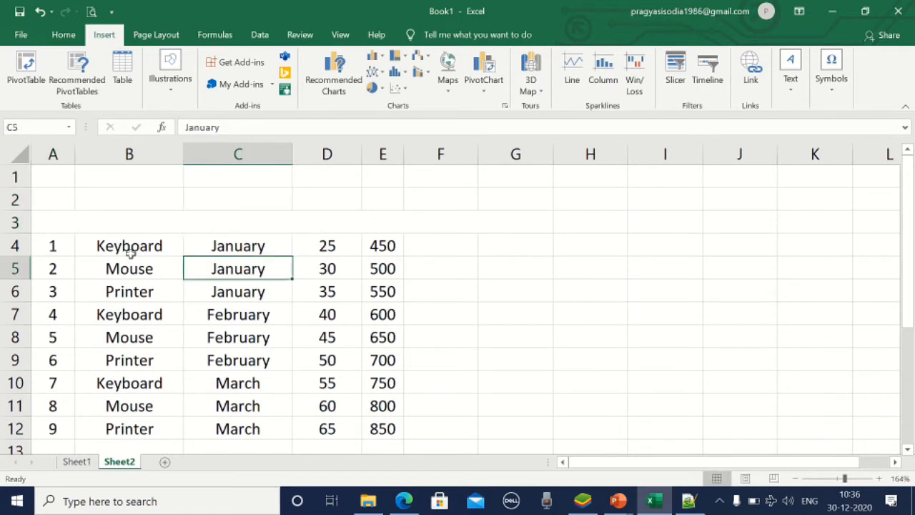
double_click(63, 223)
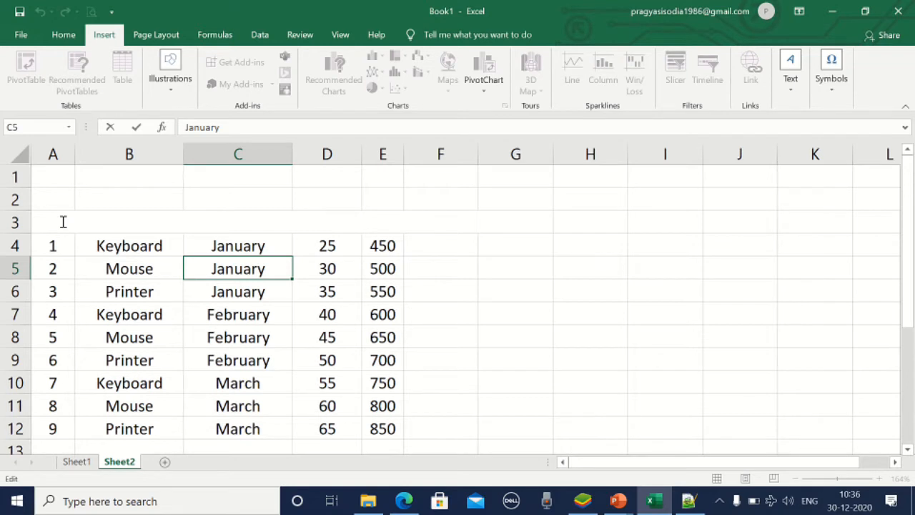
click(58, 201)
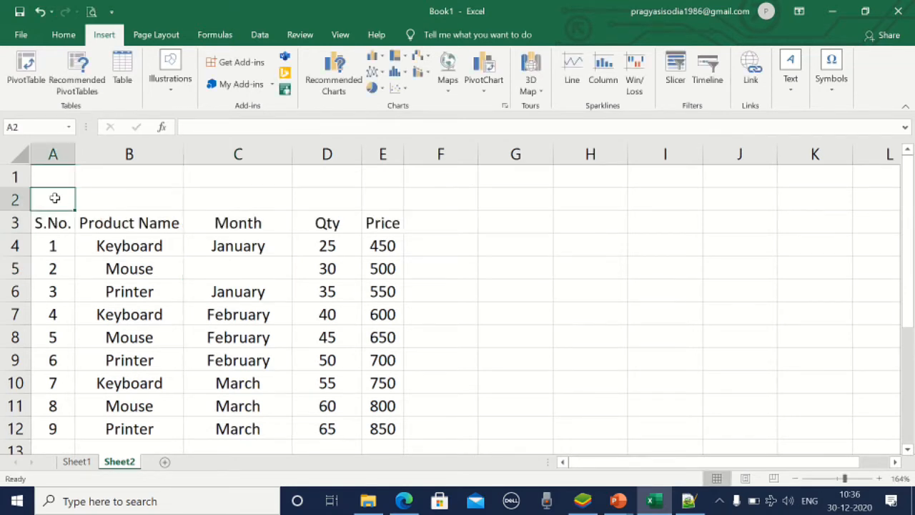
Fill the table's header row A3:E3 with yellow and apply All Borders to it
drag(55, 225, 388, 218)
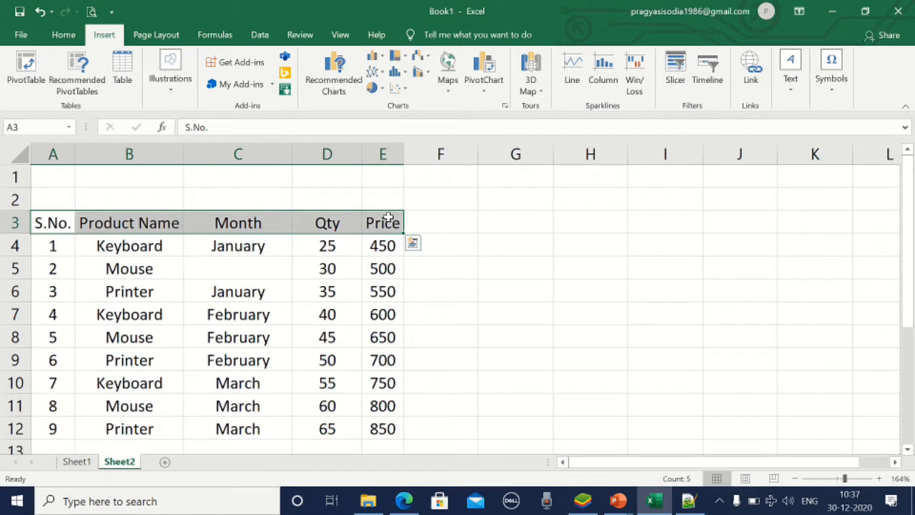
click(64, 37)
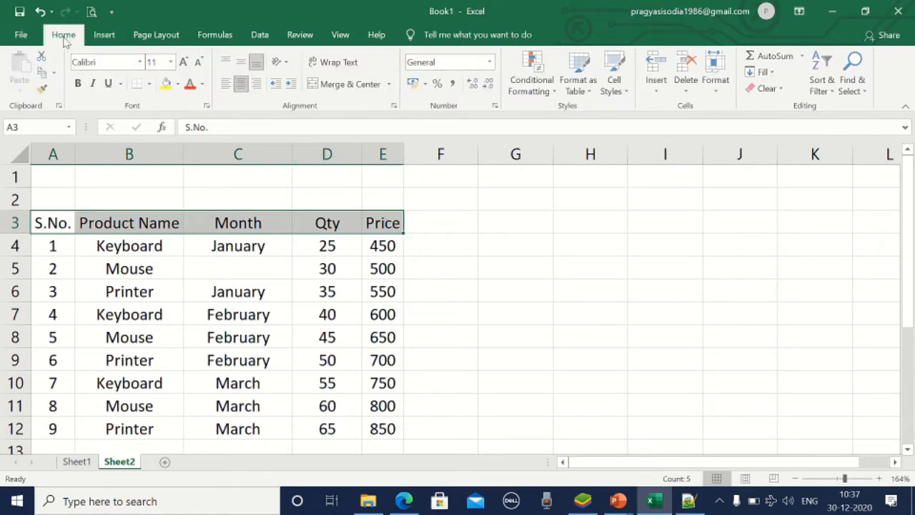
click(166, 83)
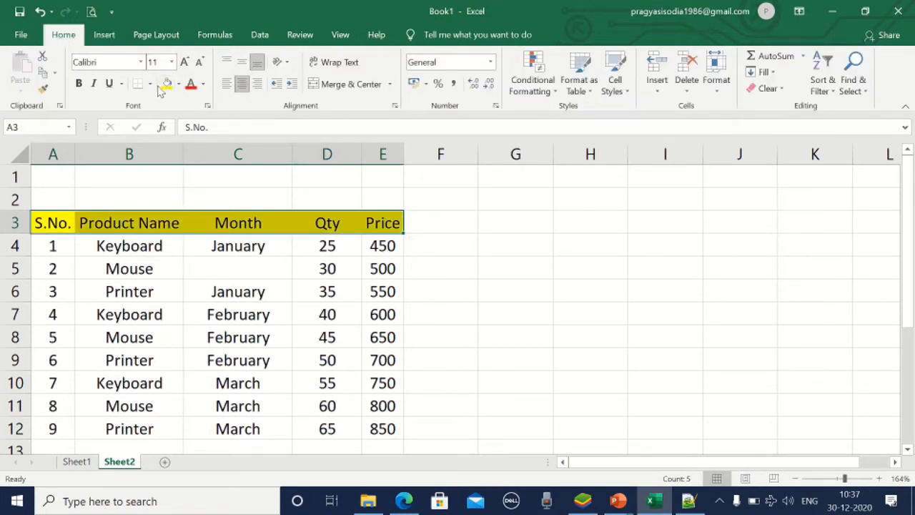
click(150, 84)
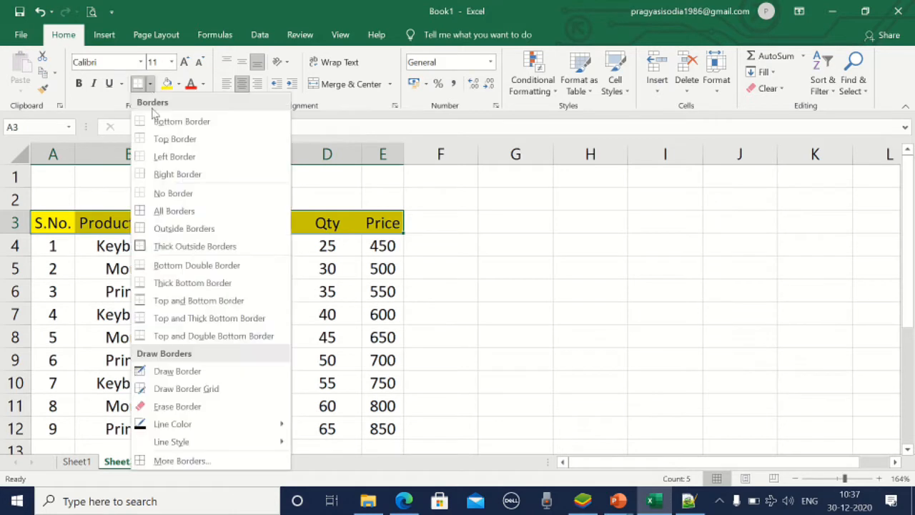
click(173, 210)
click(348, 243)
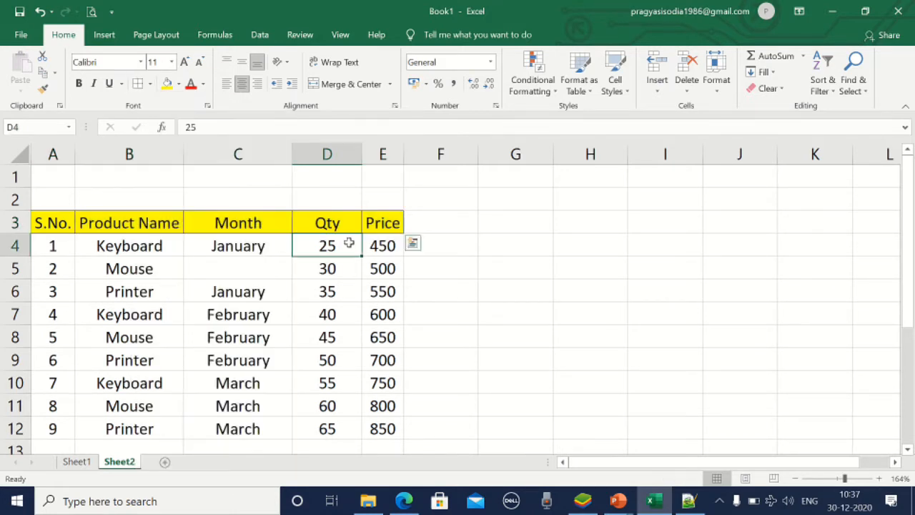
Copy January from cell C4 into the empty Month cell C5 of the Mouse row
click(238, 247)
key(ctrl+c)
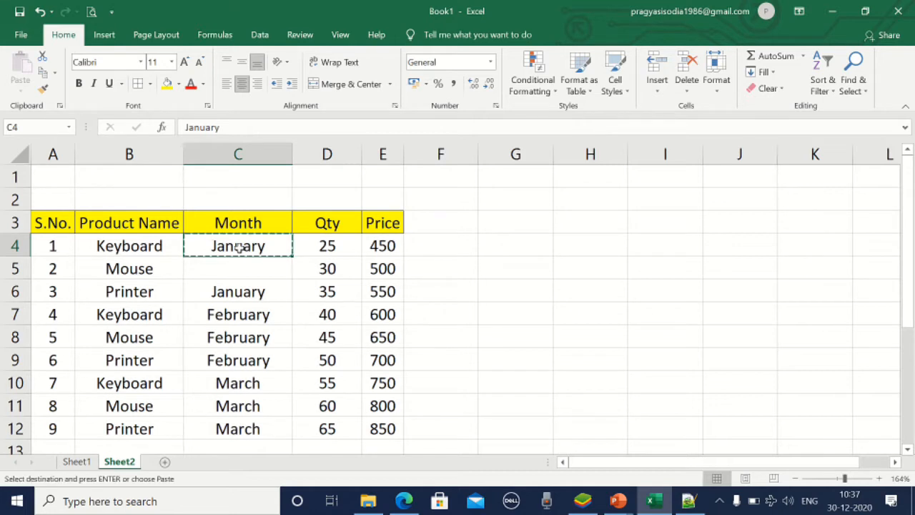
click(244, 271)
key(ctrl+v)
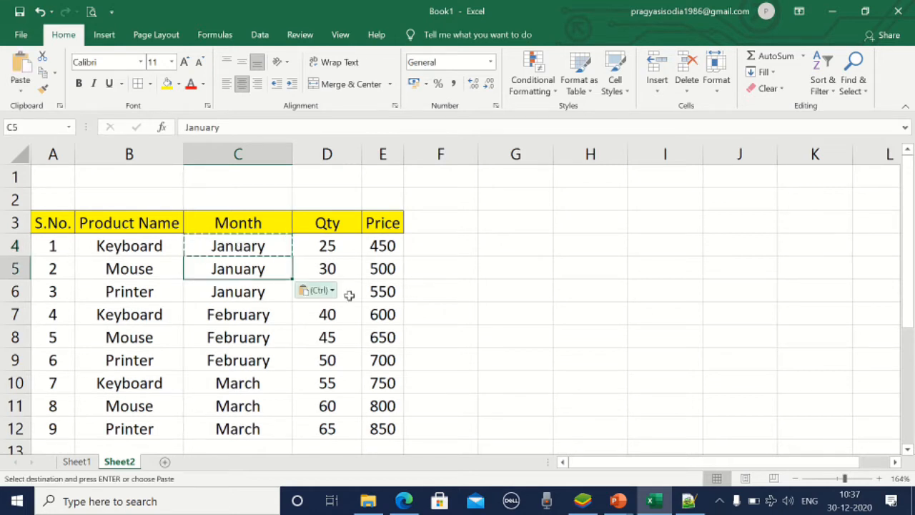
click(386, 313)
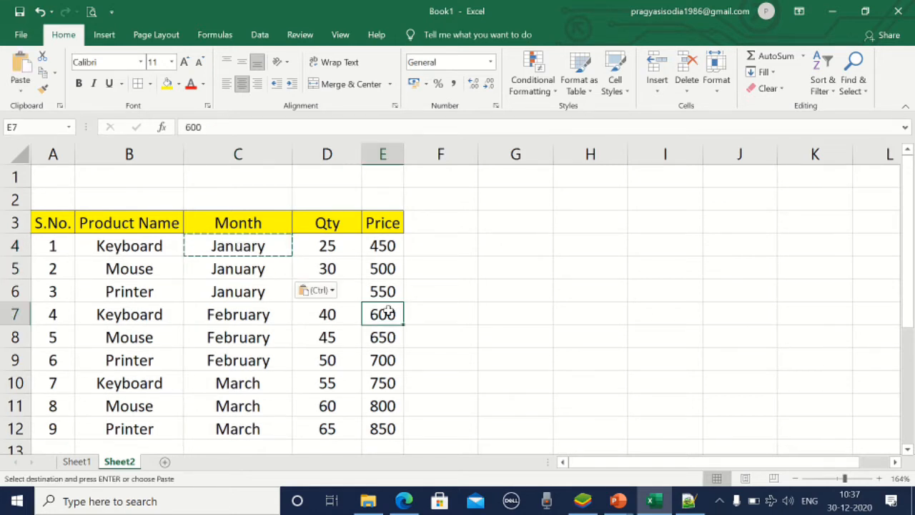
Enter the heading total in cell F3, beside the Price heading
key(ctrl+Up)
double_click(394, 247)
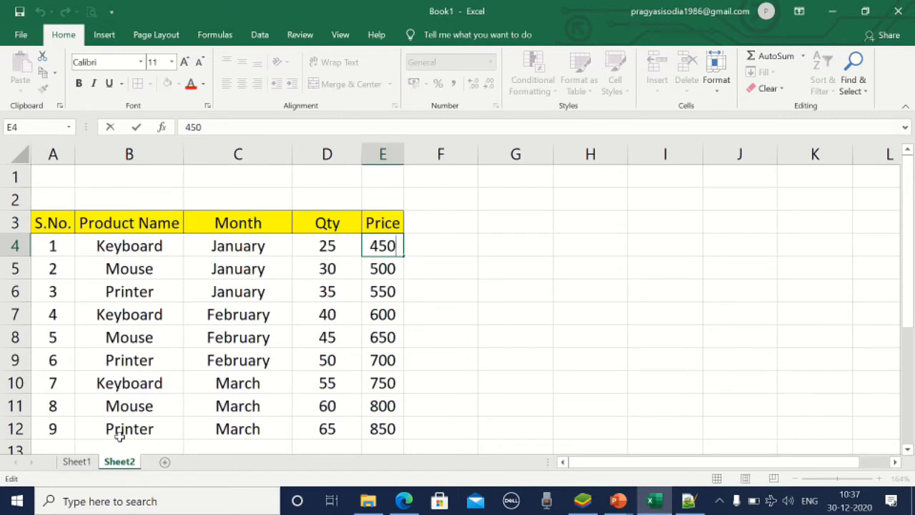
click(104, 36)
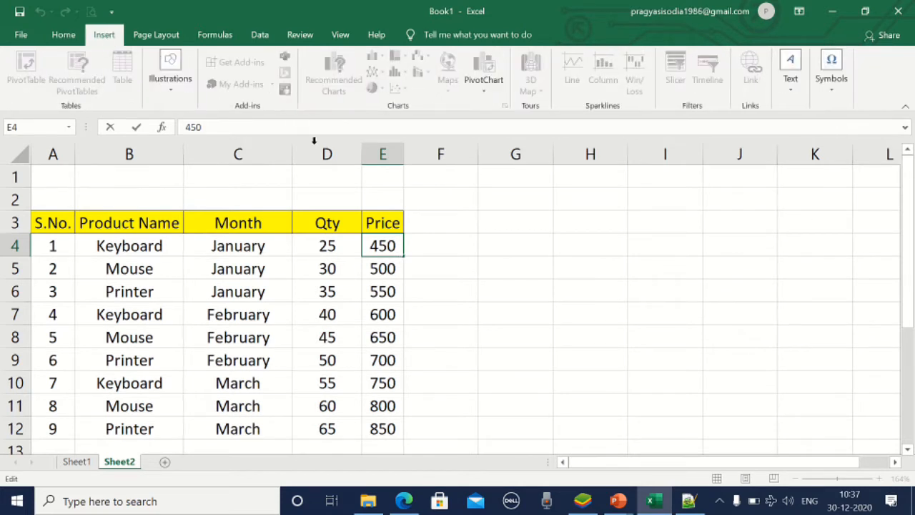
click(431, 222)
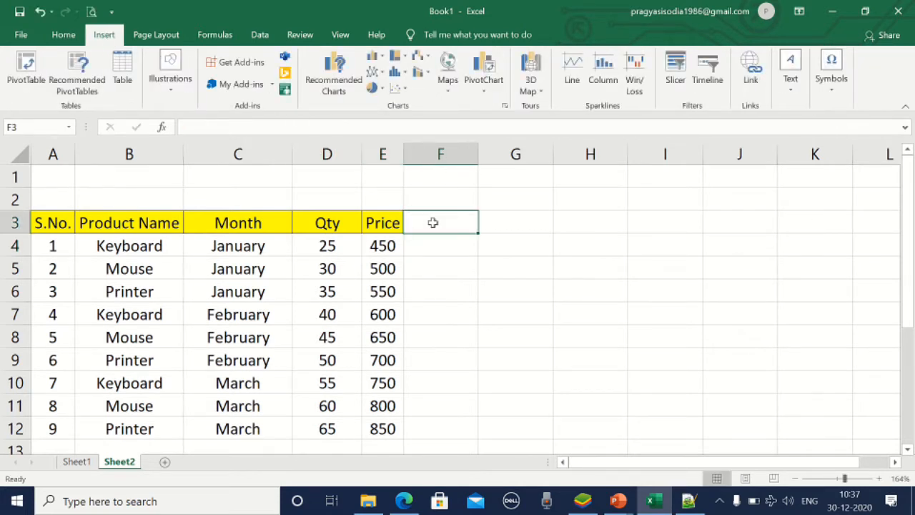
text(total)
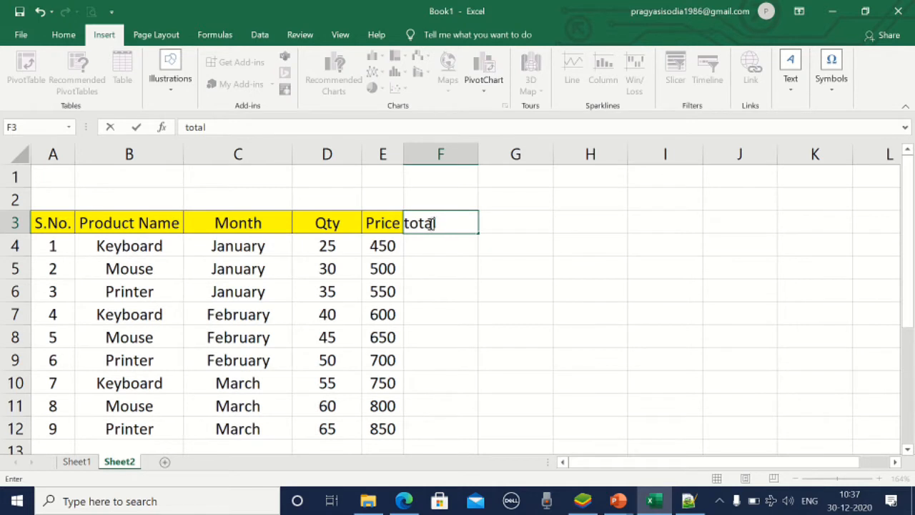
Multiply quantity by price in F4 with the formula =D4*E4 and fill it down to F12
click(435, 247)
text(=)
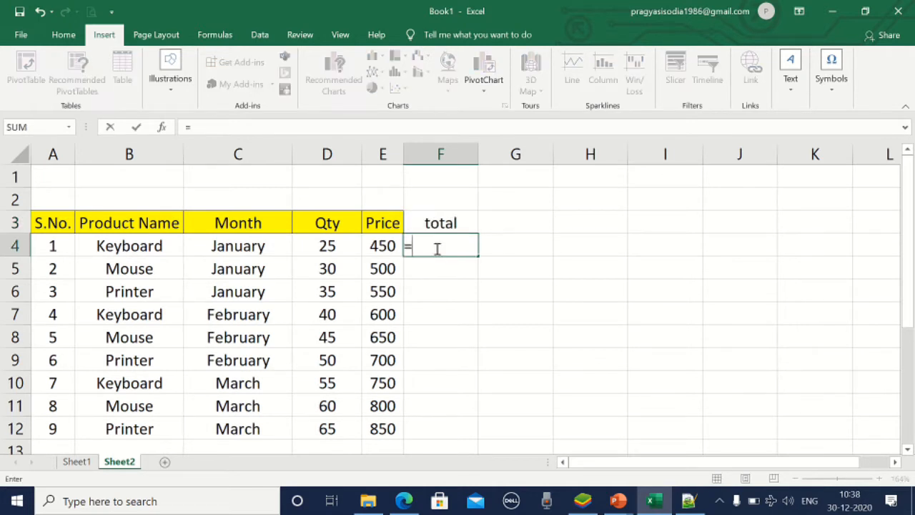
click(329, 240)
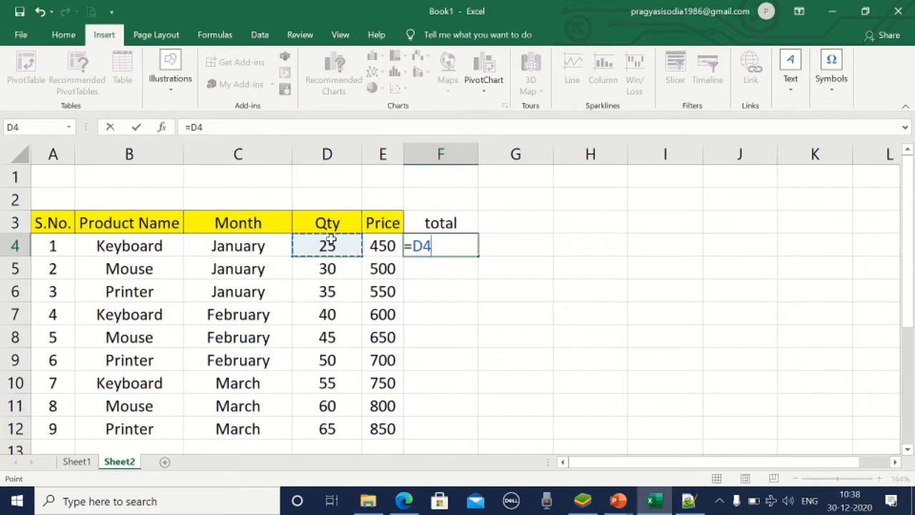
text(*)
click(384, 246)
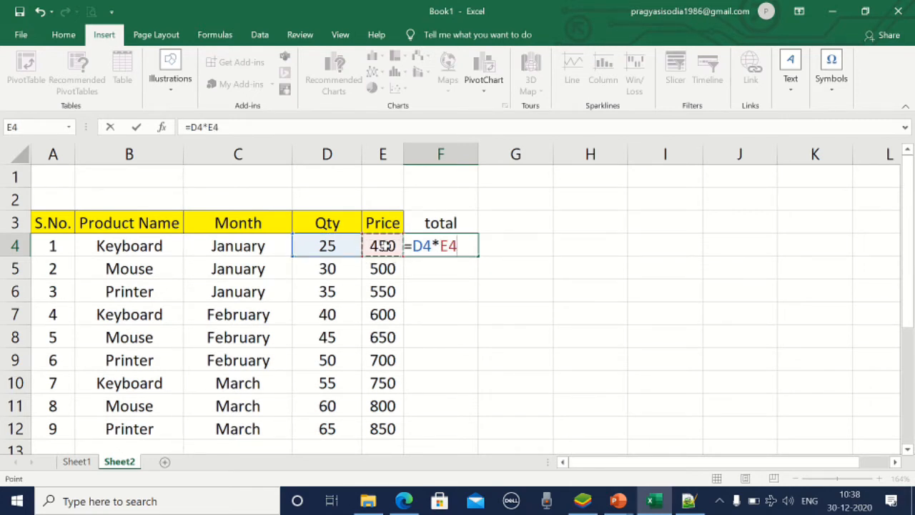
key(Return)
click(470, 250)
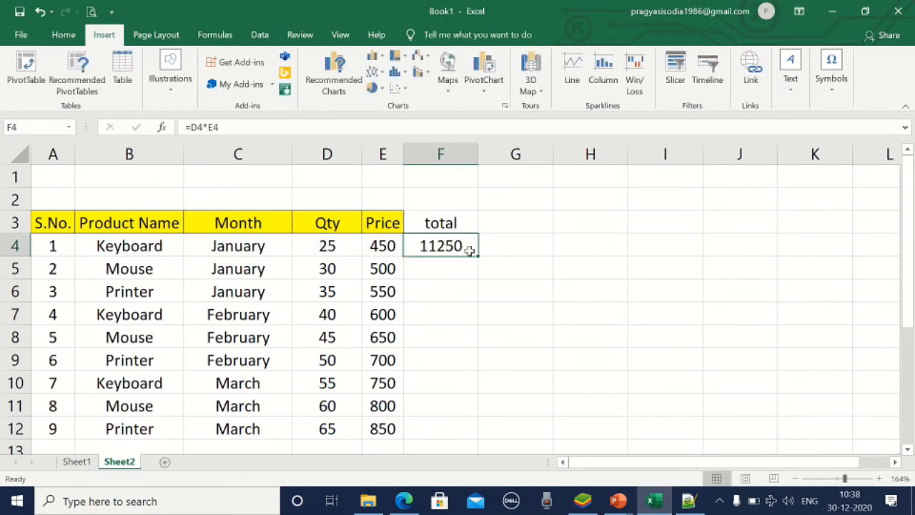
drag(478, 255, 472, 435)
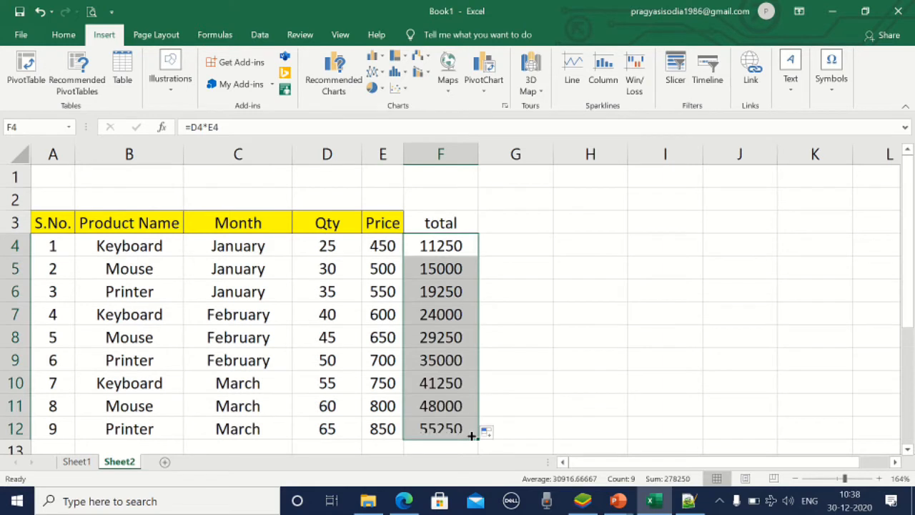
Add AutoSum formulas below the table, =SUM(F4:F12) in F13 and =SUM(D4:D12) in D13
click(435, 448)
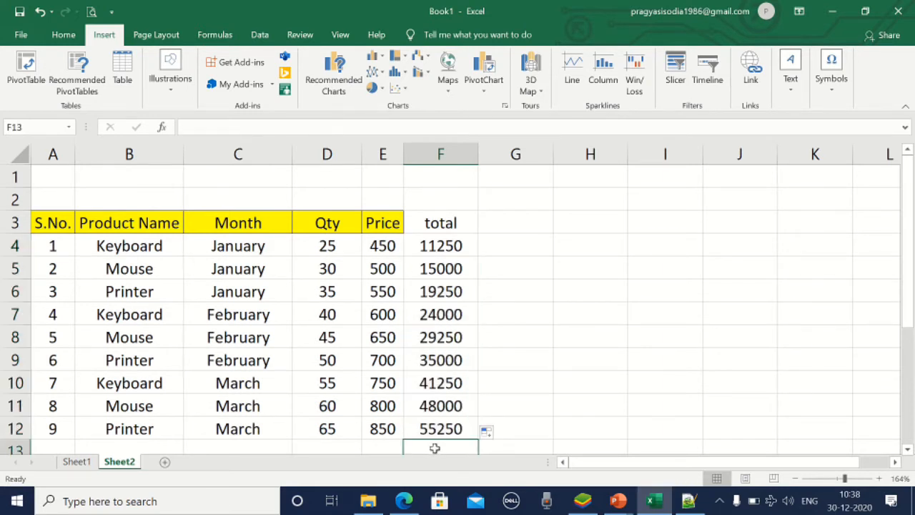
key(alt+equal)
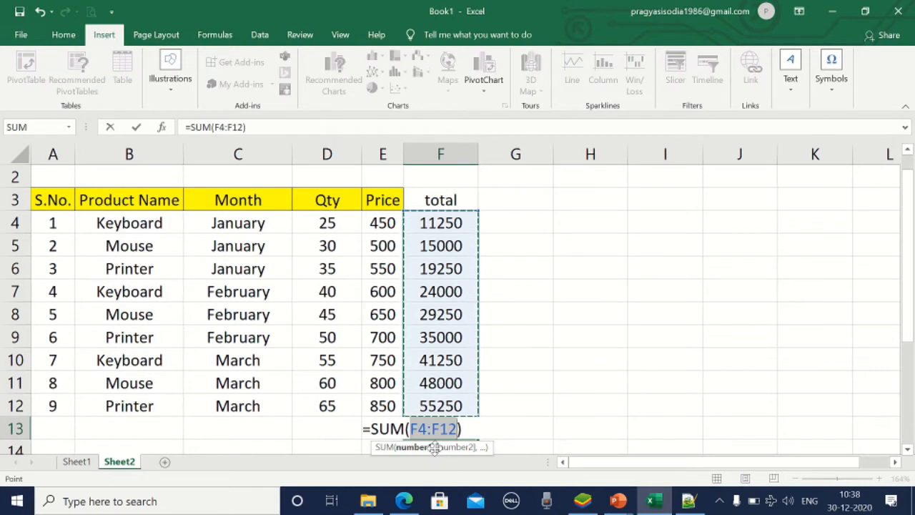
key(Return)
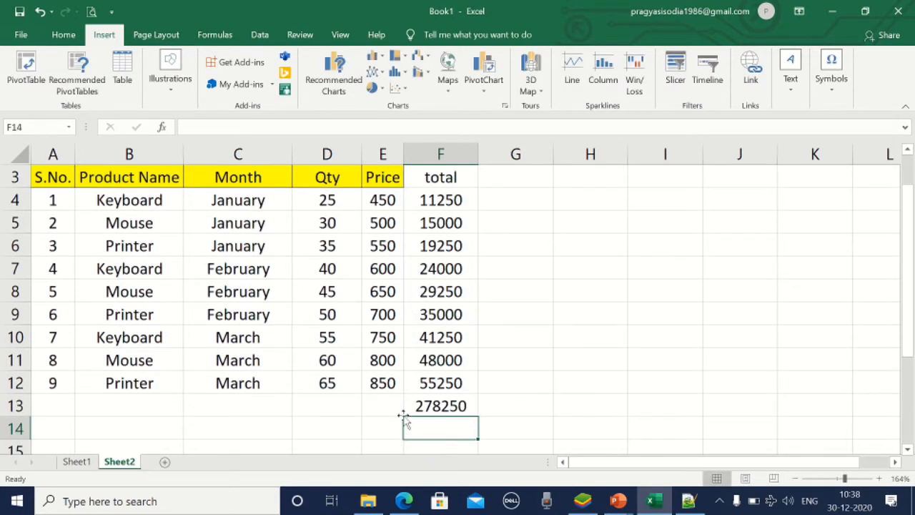
click(336, 399)
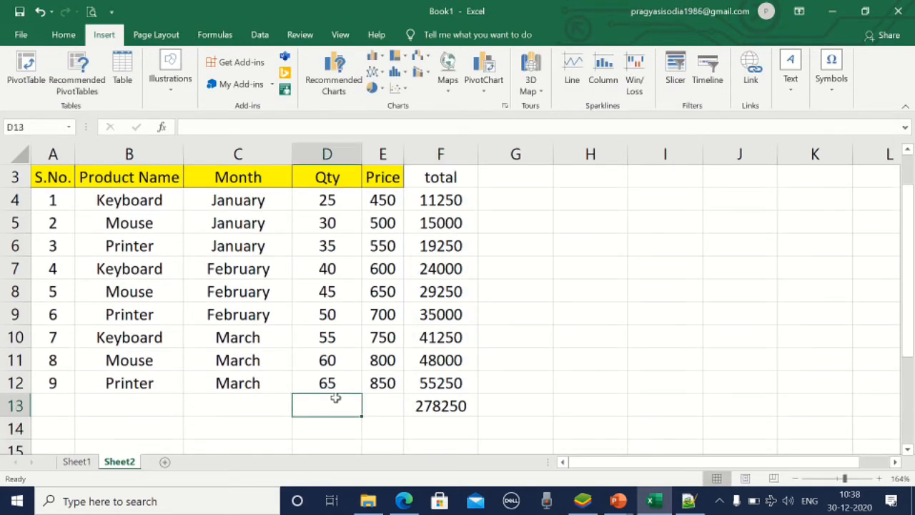
key(alt+equal)
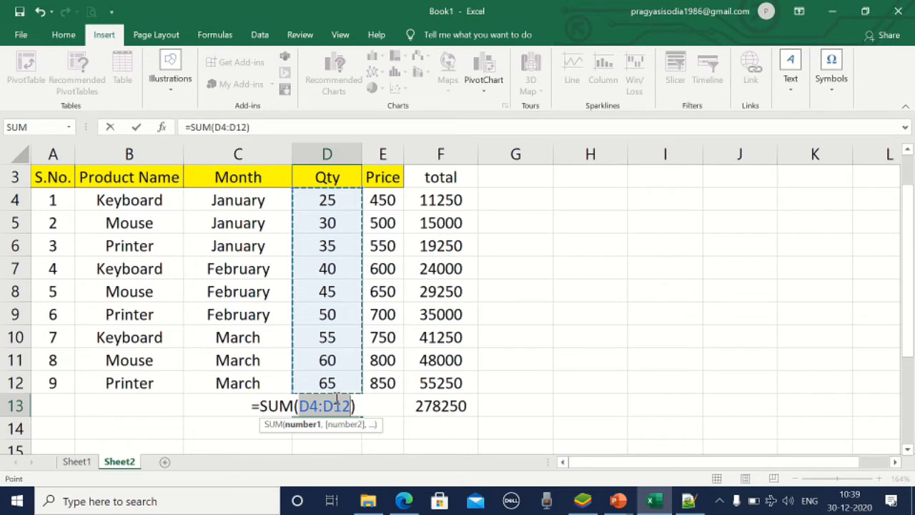
key(Return)
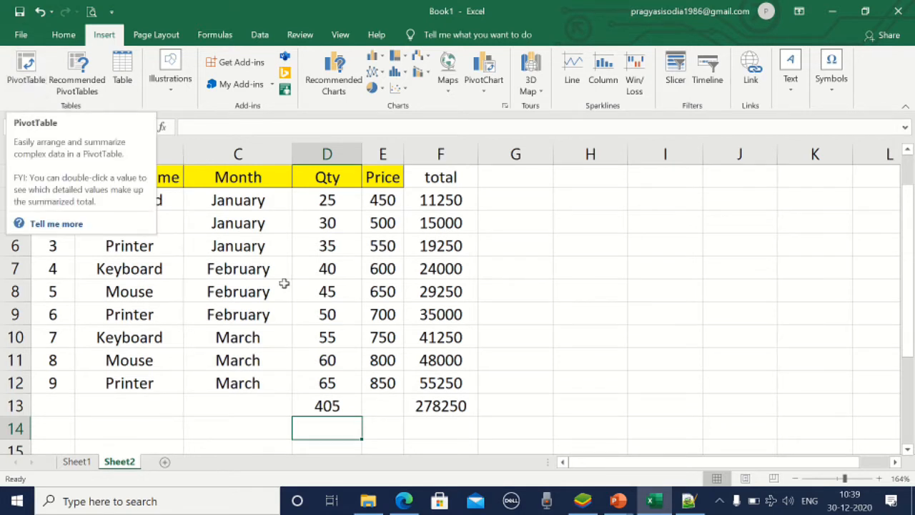
Create a PivotTable from the range A3:F13 of Sheet2 on a new worksheet
drag(47, 177, 450, 409)
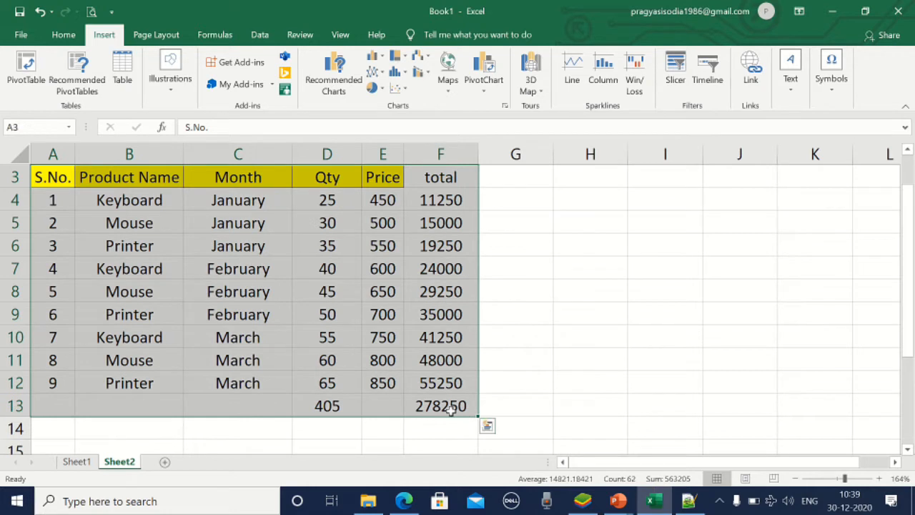
click(25, 68)
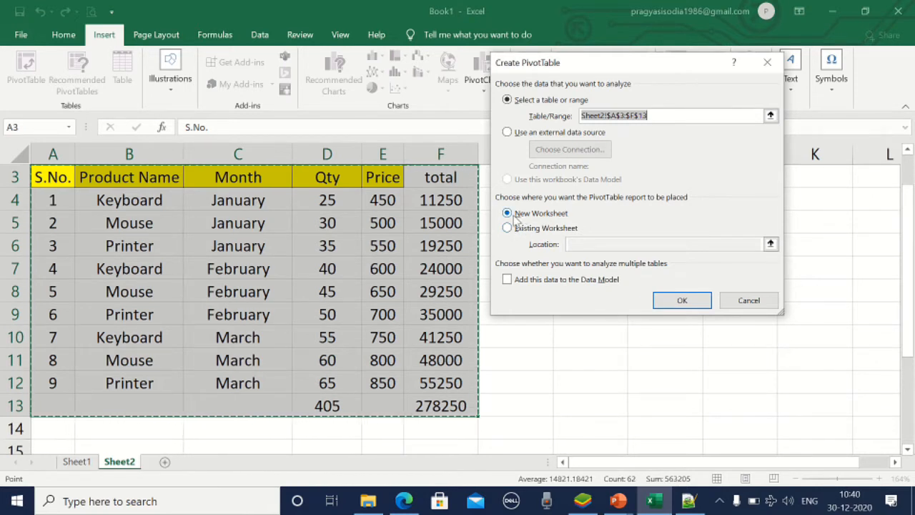
click(683, 302)
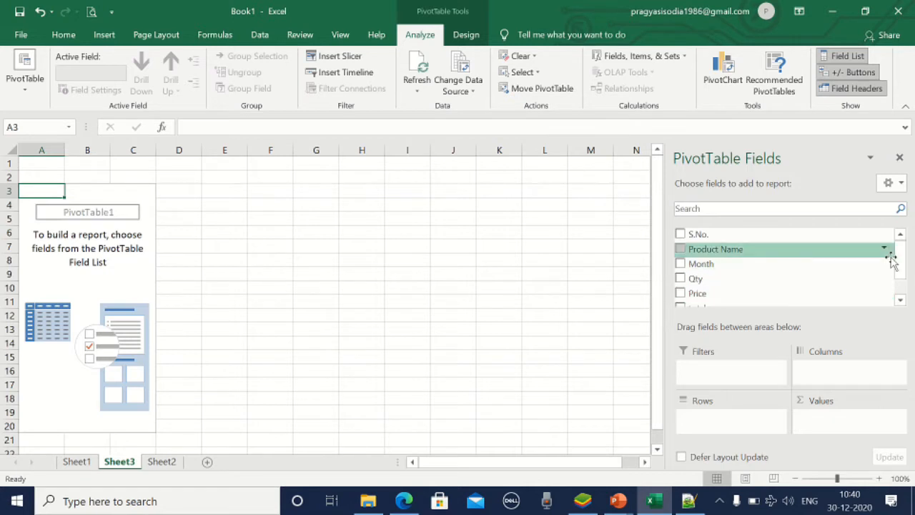
Try the S.No. field in the PivotTable's values and remove it again
mouse_move(900, 262)
mouse_down()
mouse_move(903, 284)
mouse_move(901, 249)
mouse_up()
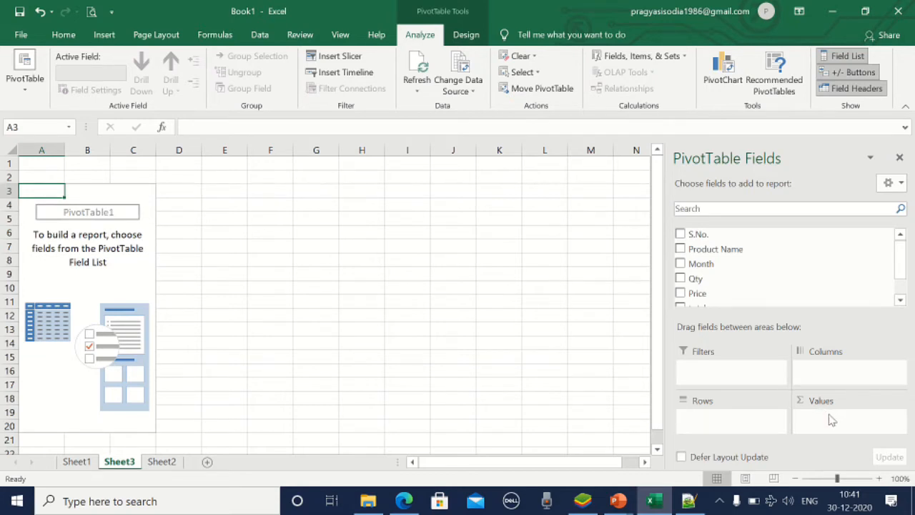
click(680, 234)
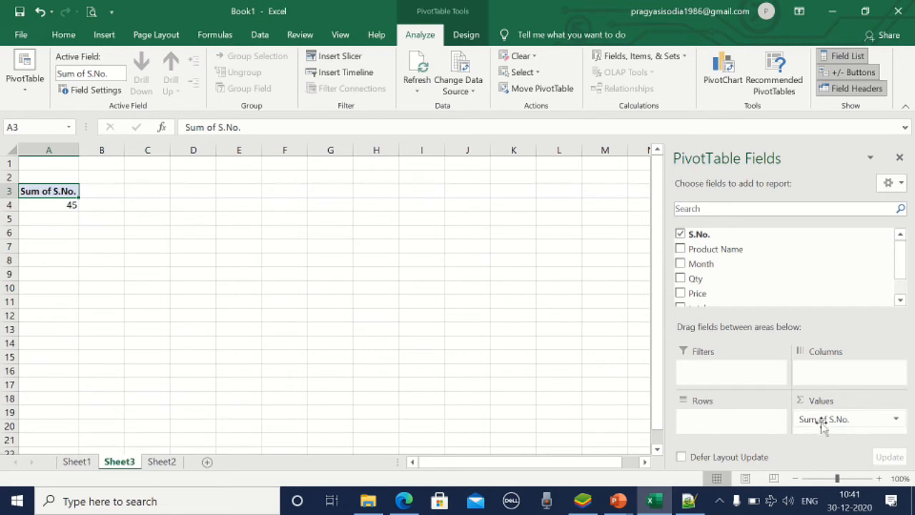
click(681, 235)
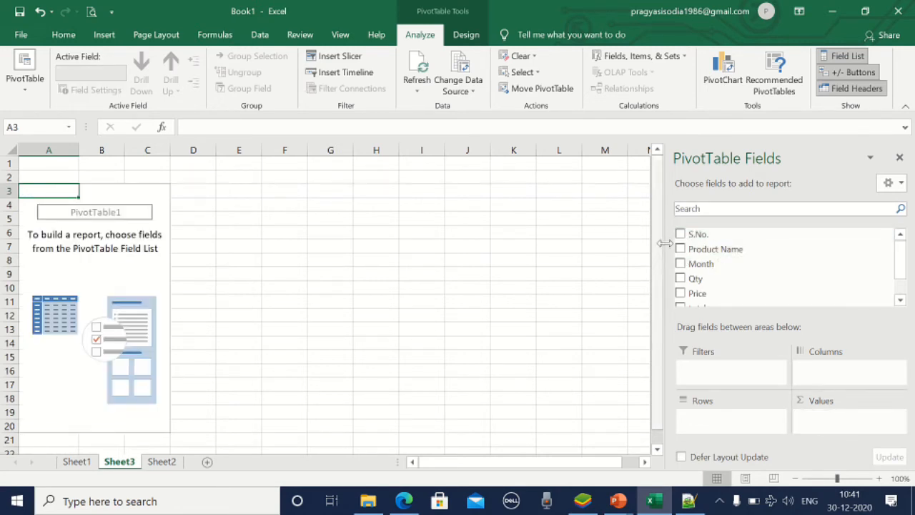
Add Product Name to the PivotTable's rows, with Month as a second row field beneath it
drag(718, 259, 710, 417)
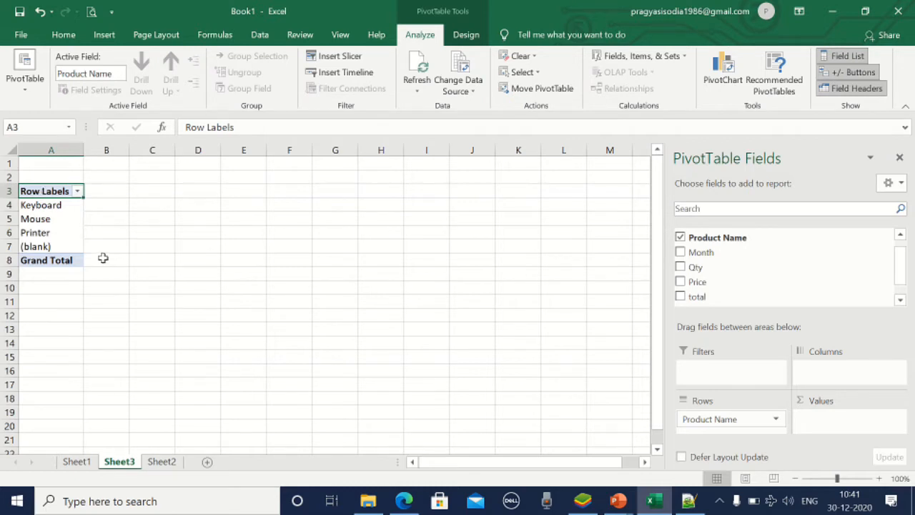
click(77, 192)
click(405, 238)
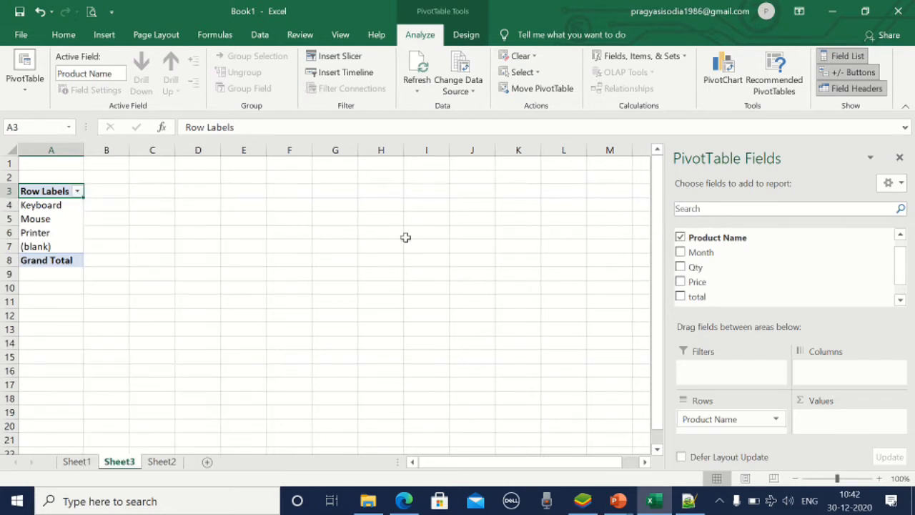
click(681, 254)
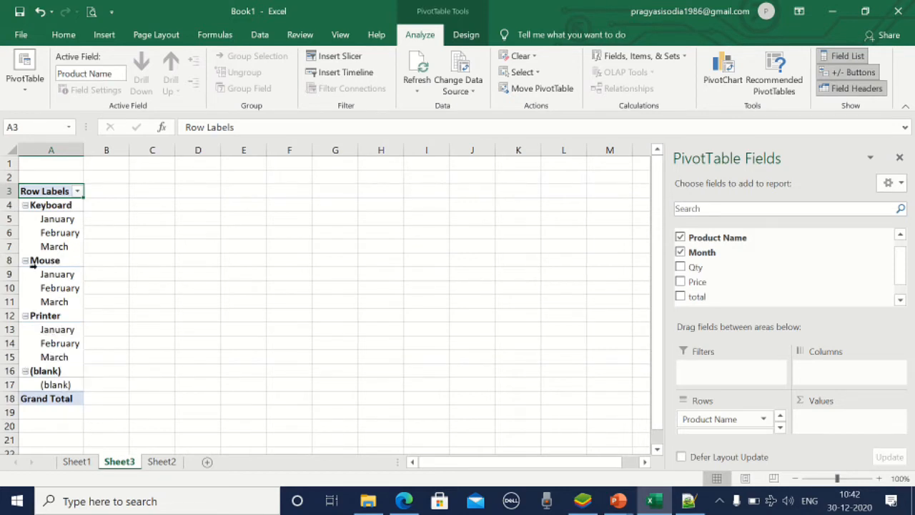
Collapse the Keyboard and Mouse groups of the PivotTable, and expand both again
click(25, 205)
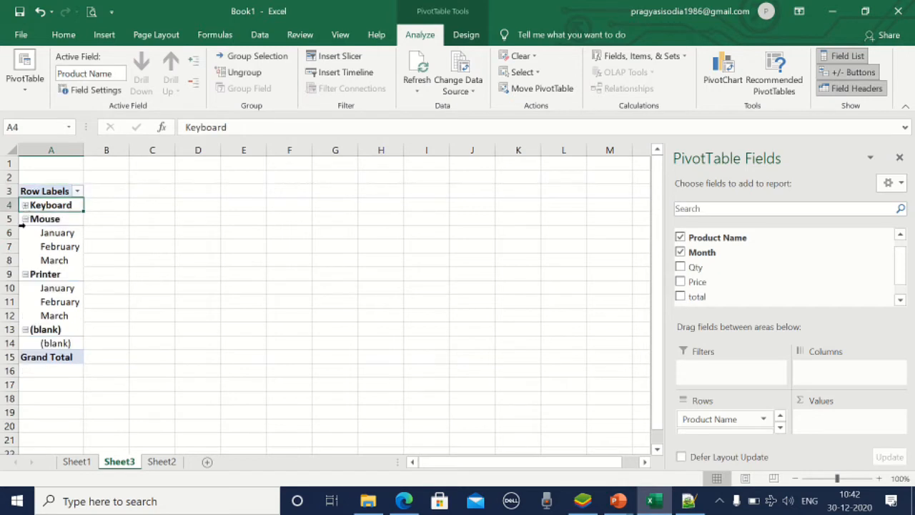
click(25, 219)
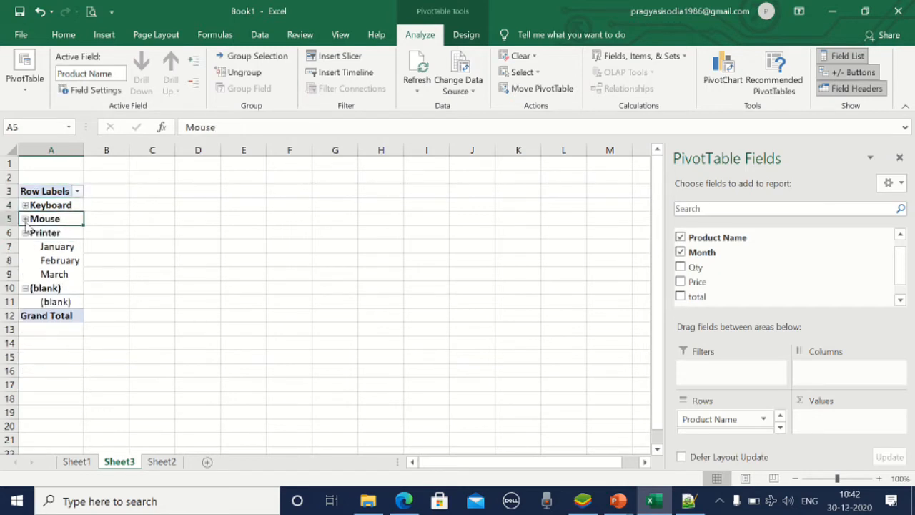
click(25, 219)
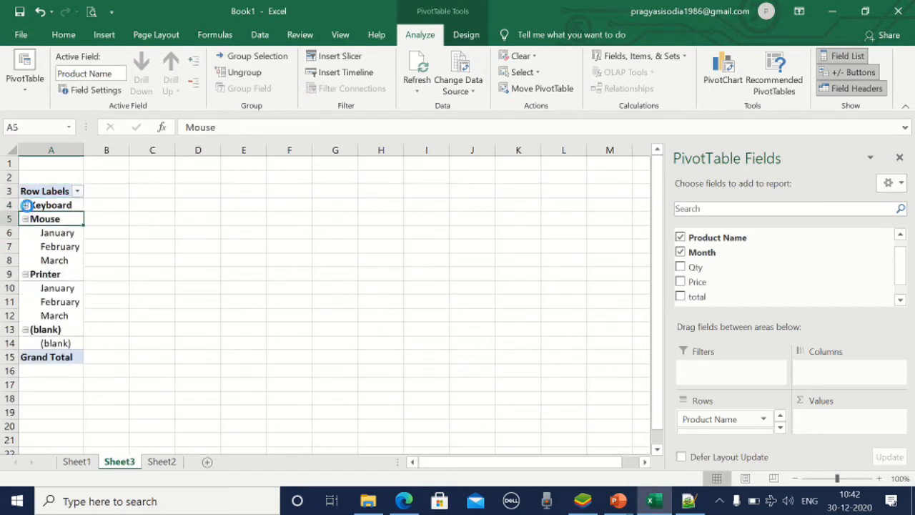
click(25, 205)
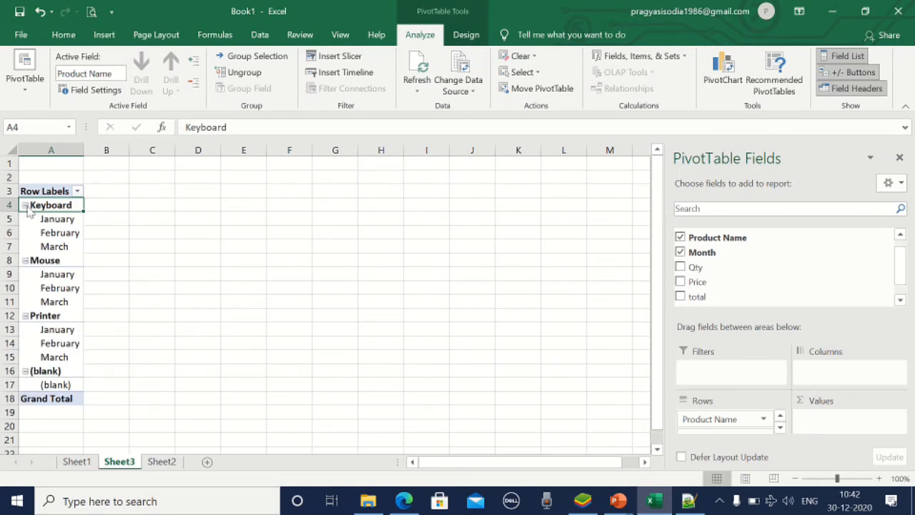
Add Qty to the PivotTable as a summed value and collapse the Keyboard, Mouse and Printer groups
click(681, 267)
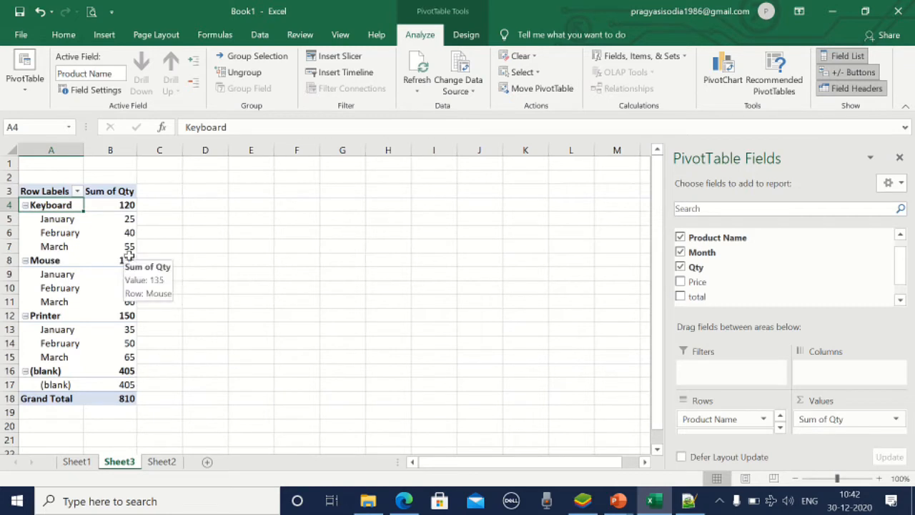
click(25, 205)
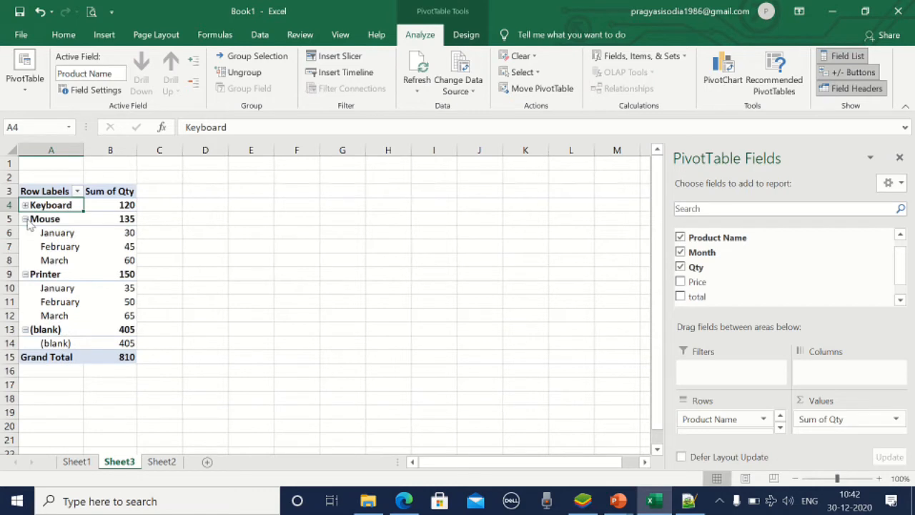
click(25, 218)
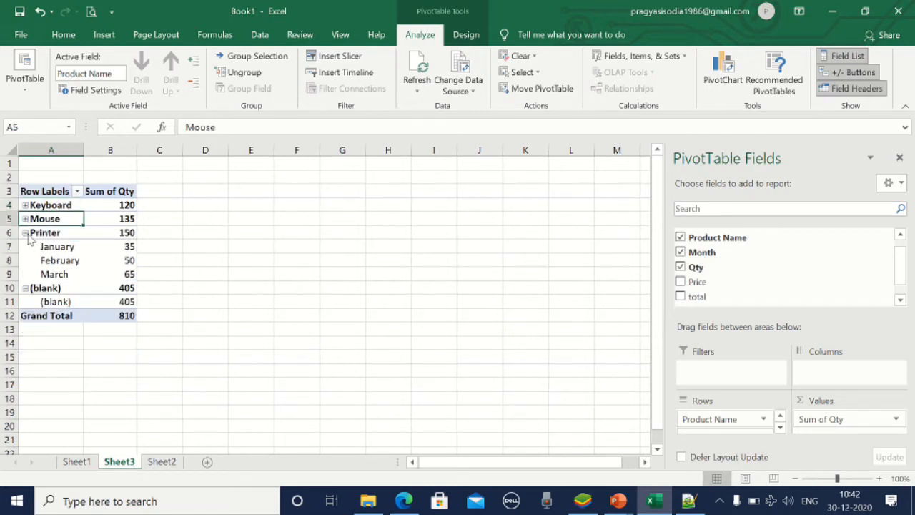
click(25, 233)
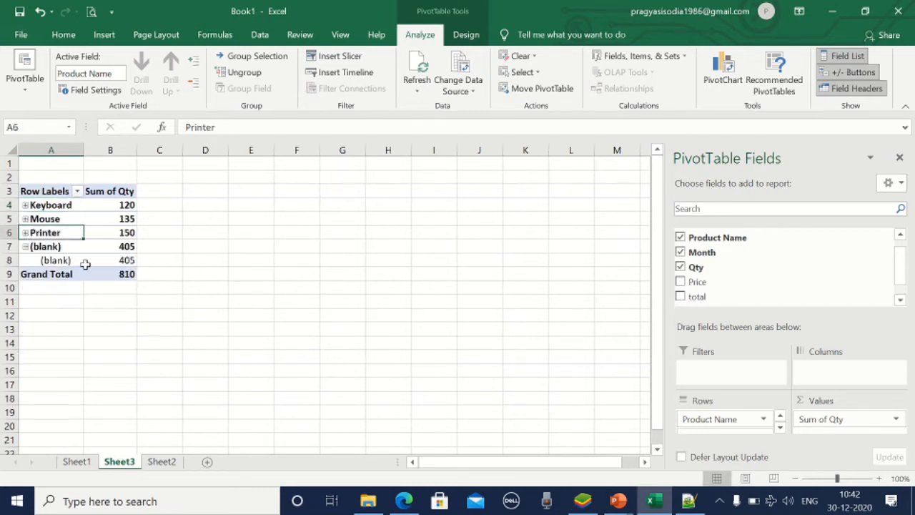
Collapse the PivotTable's (blank) group and return to the sales data on Sheet2
click(25, 247)
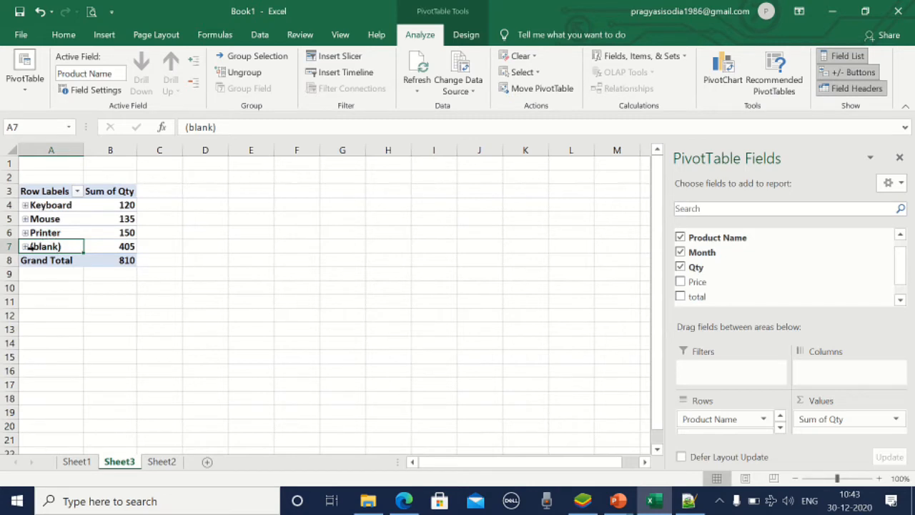
click(77, 462)
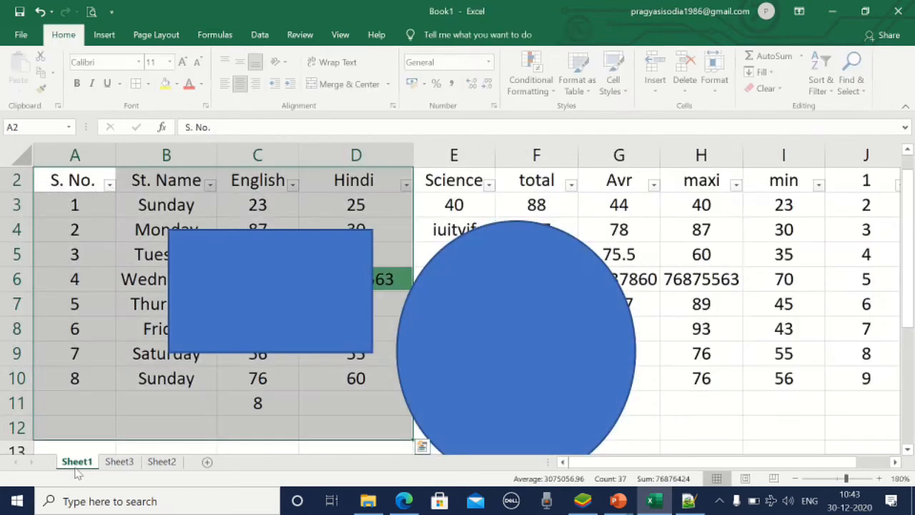
click(162, 462)
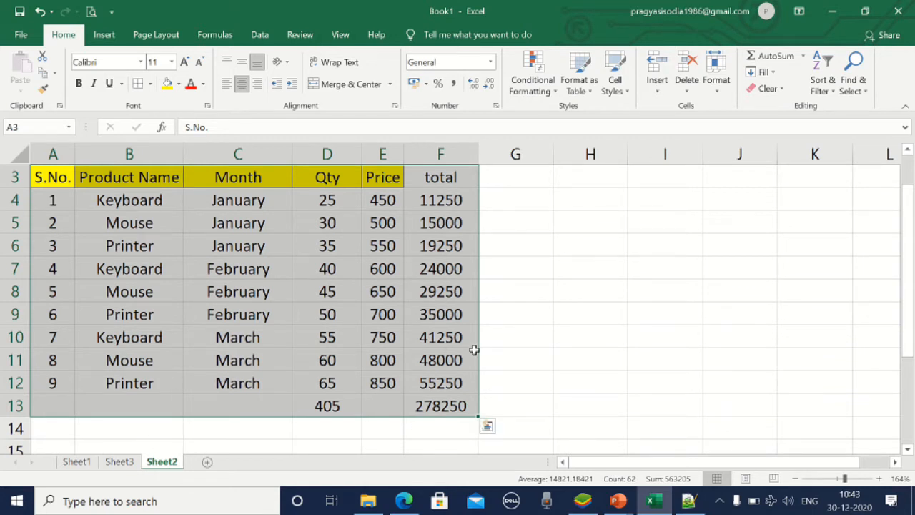
click(542, 313)
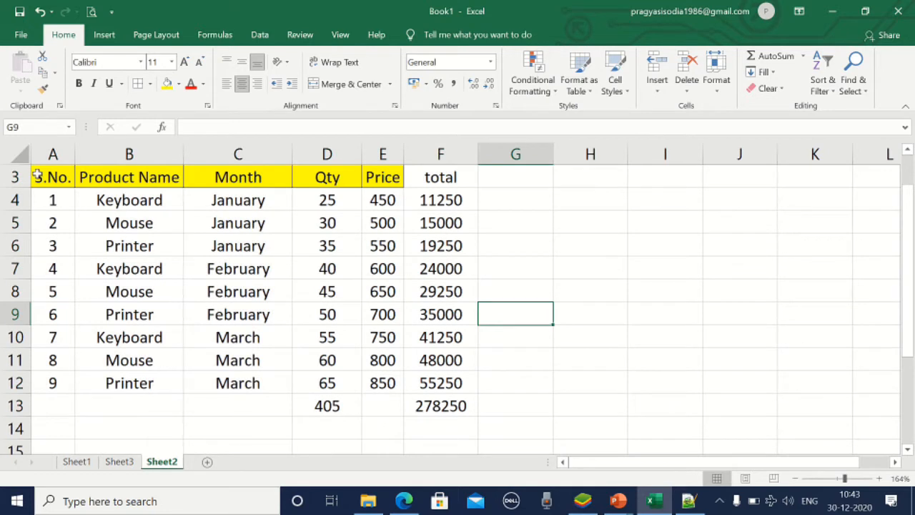
Insert a PivotTable on a new worksheet from Sheet2's range A3:F12, leaving out the totals row
drag(101, 179, 348, 316)
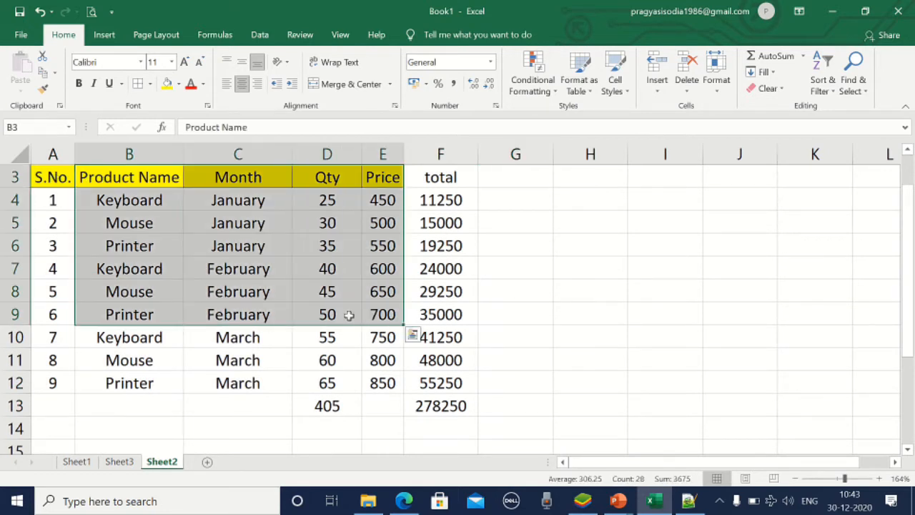
drag(44, 176, 452, 379)
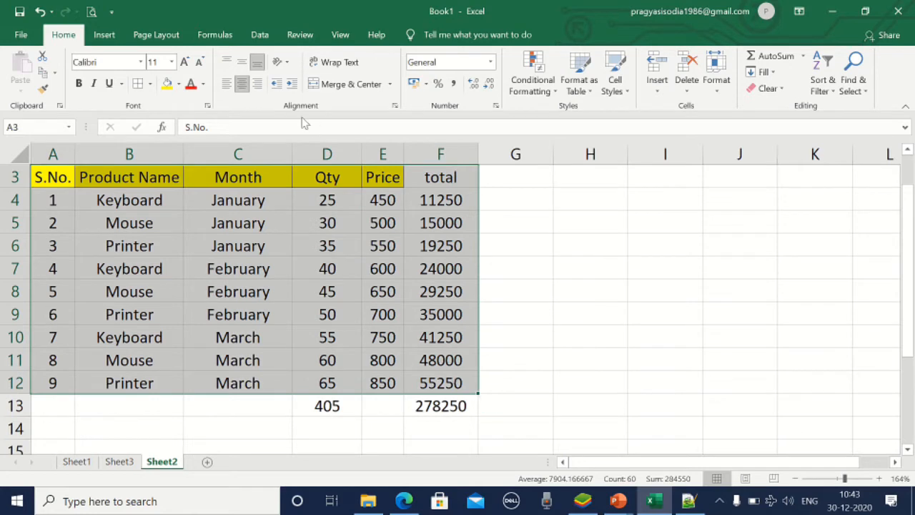
click(105, 36)
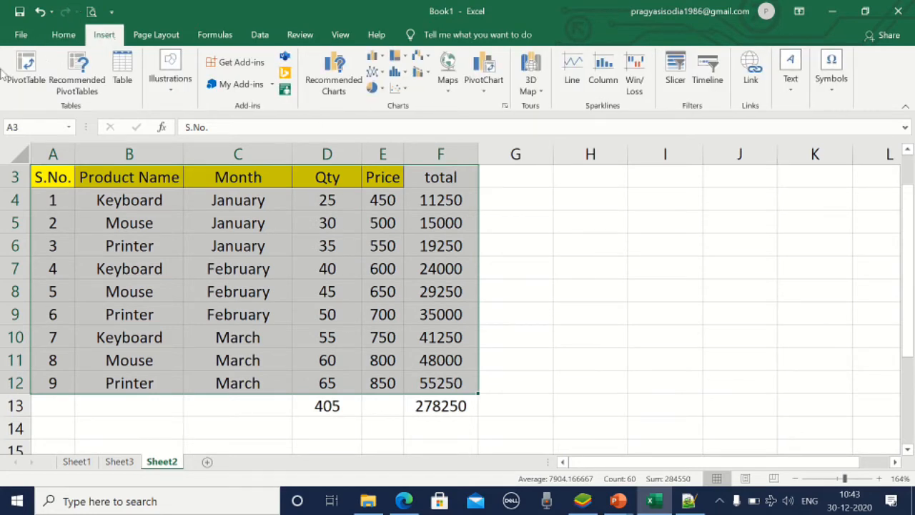
click(24, 79)
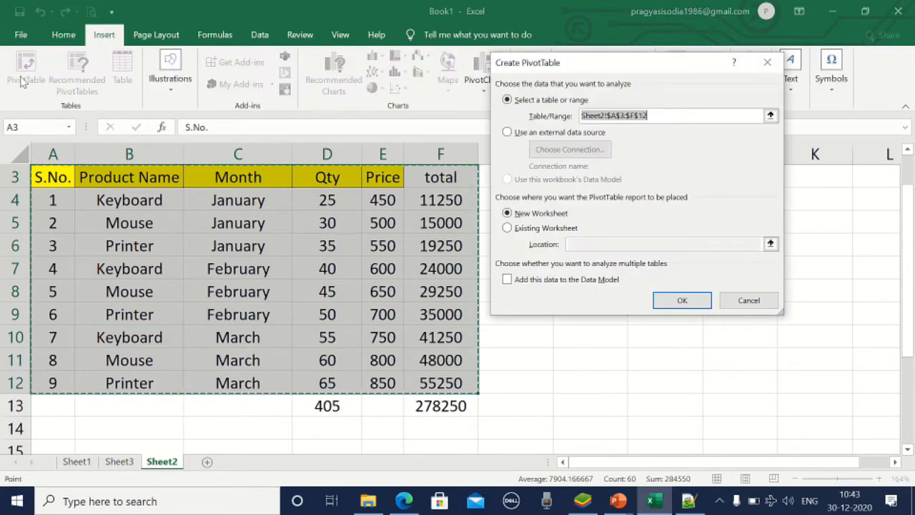
click(682, 302)
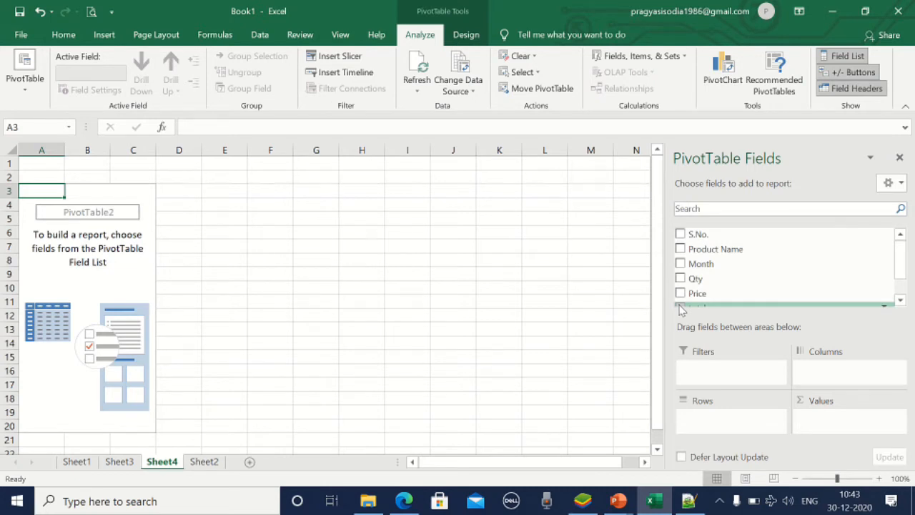
Add Product Name to the new PivotTable's rows, with Qty and Price as summed values
click(680, 248)
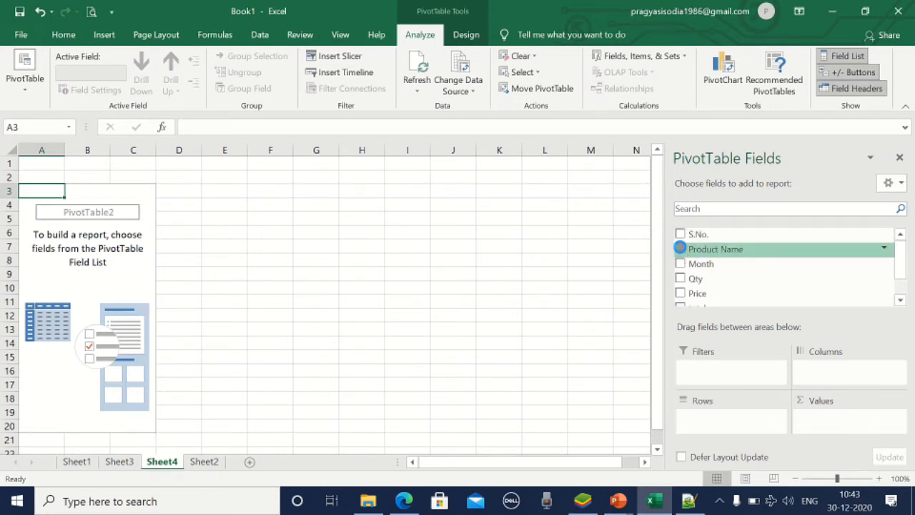
click(681, 279)
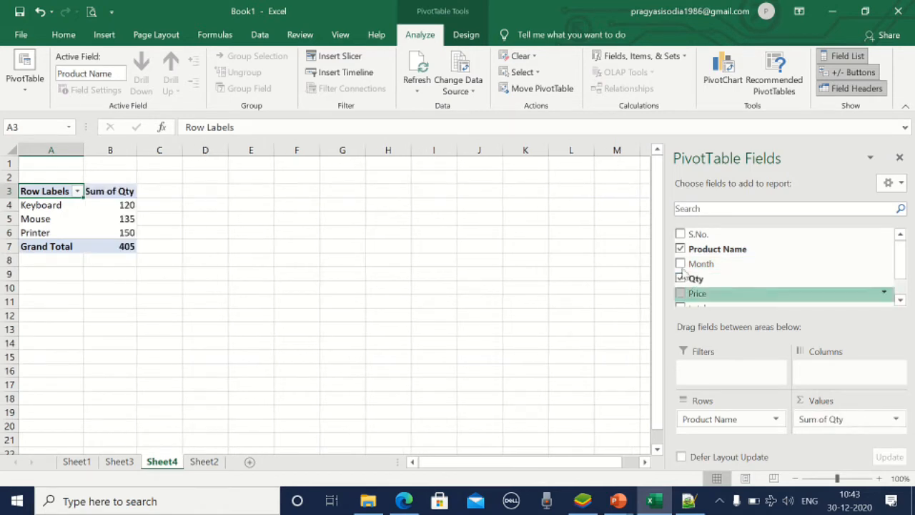
click(682, 294)
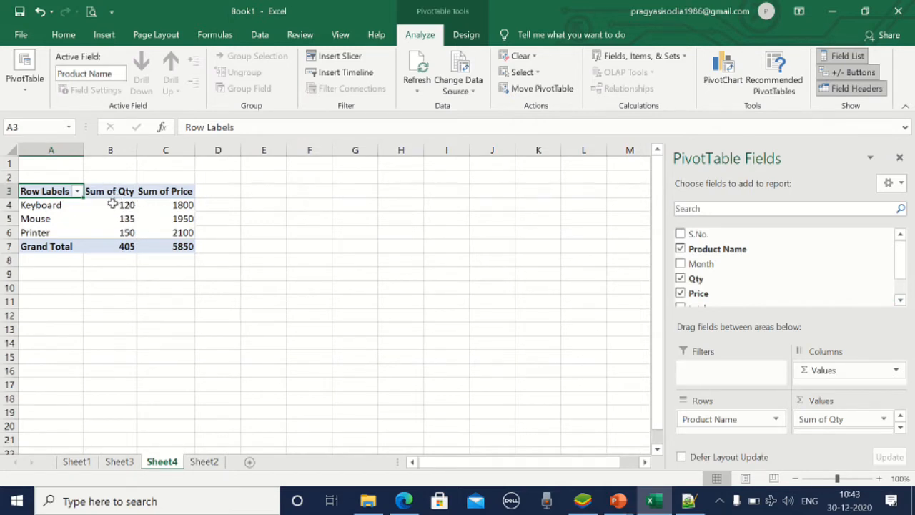
Compare the new PivotTable's quantity sums with the earlier PivotTable on Sheet3 and the source data on Sheet2
mouse_move(123, 204)
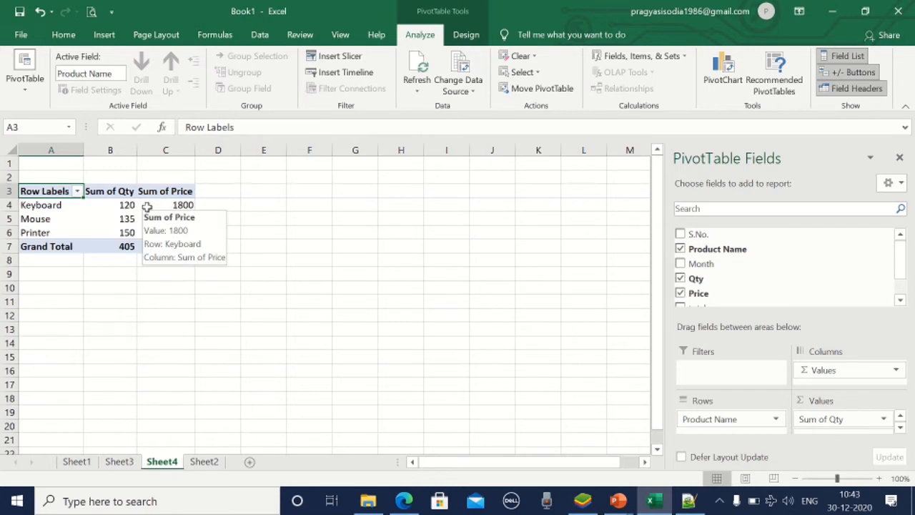
mouse_move(121, 224)
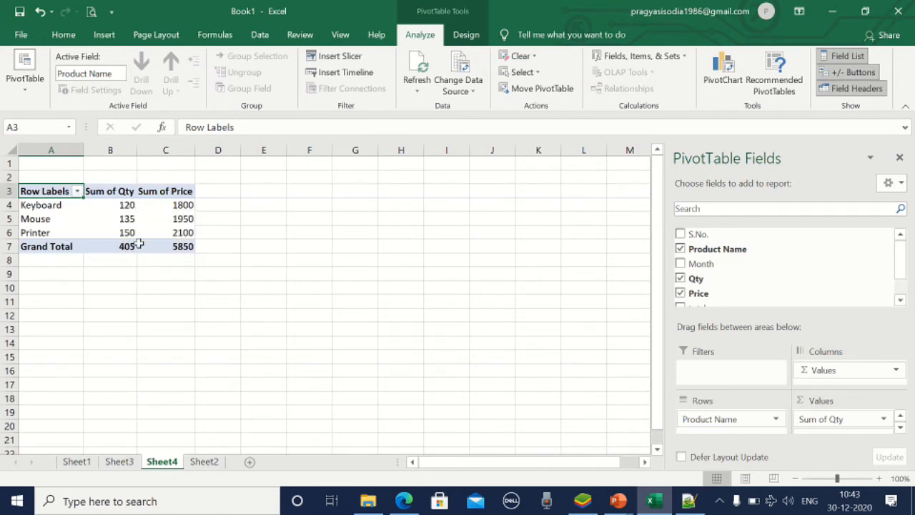
mouse_move(139, 243)
click(117, 463)
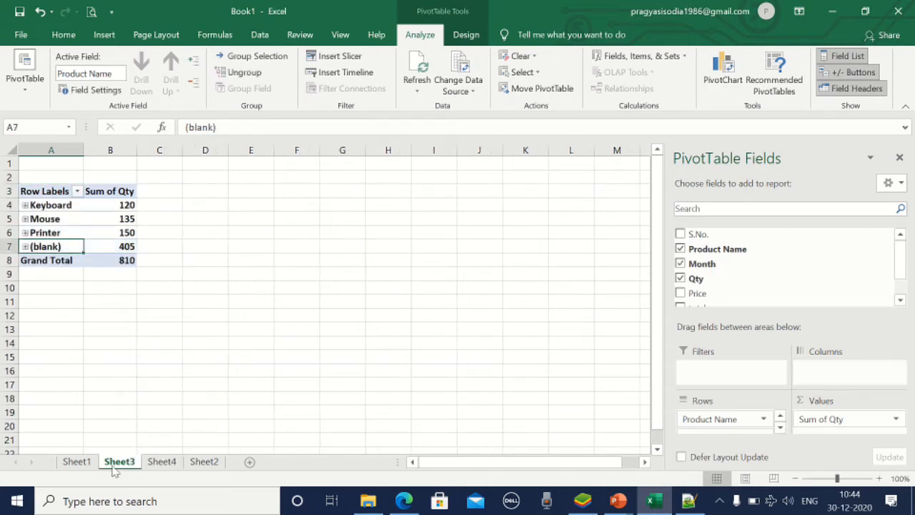
click(204, 462)
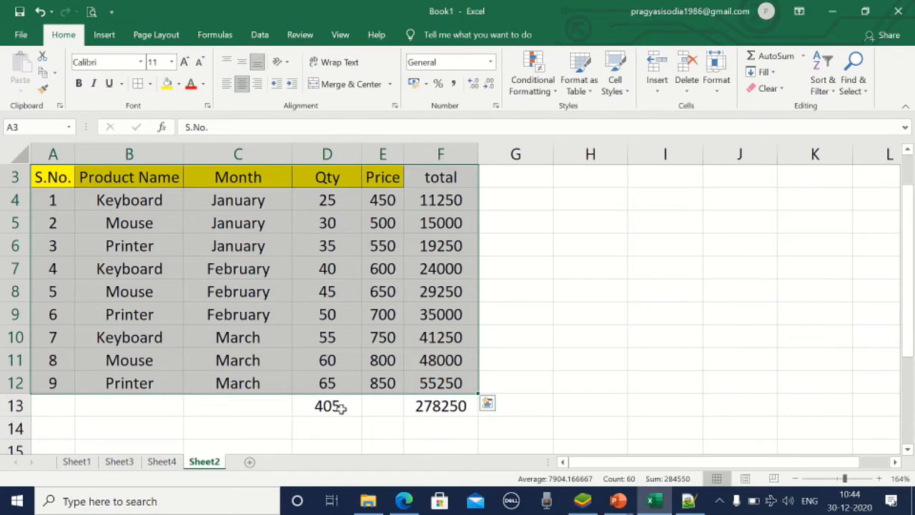
click(162, 463)
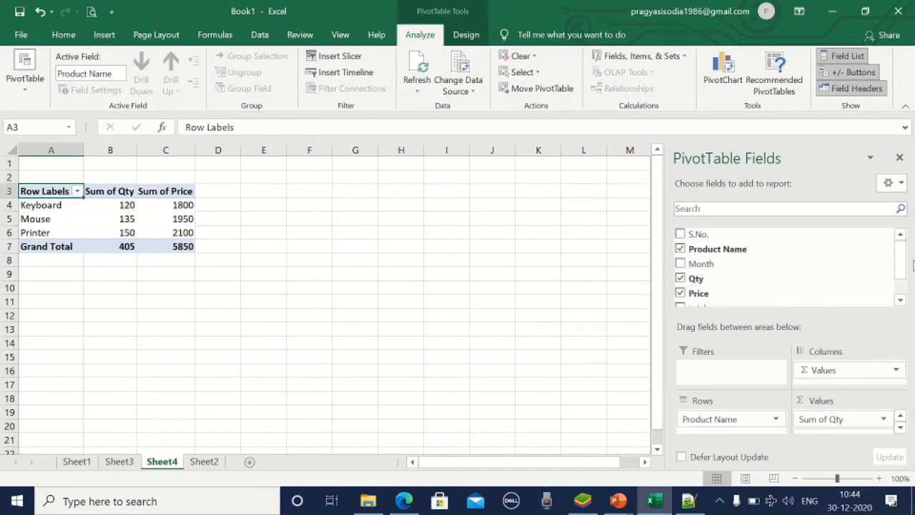
Add total as a summed value to the PivotTable on Sheet4 and check it against the source data on Sheet2
scroll(903, 264, down, 2)
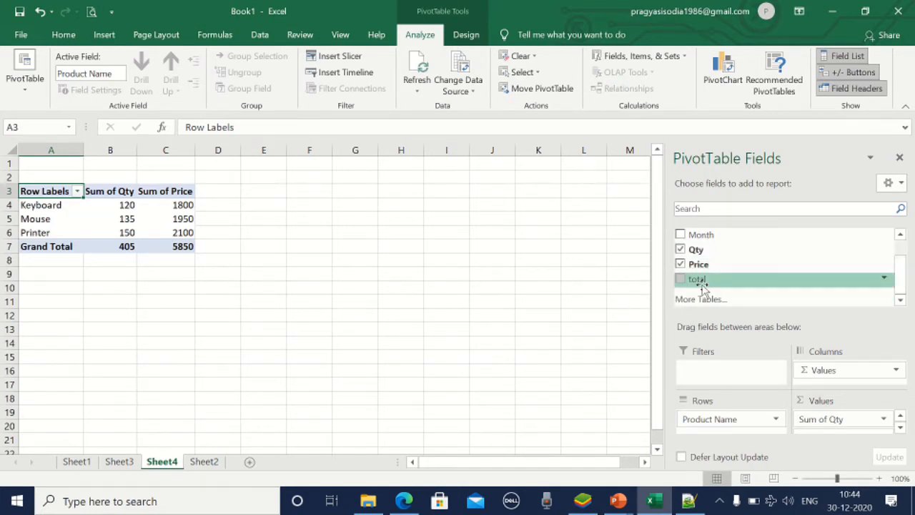
click(680, 280)
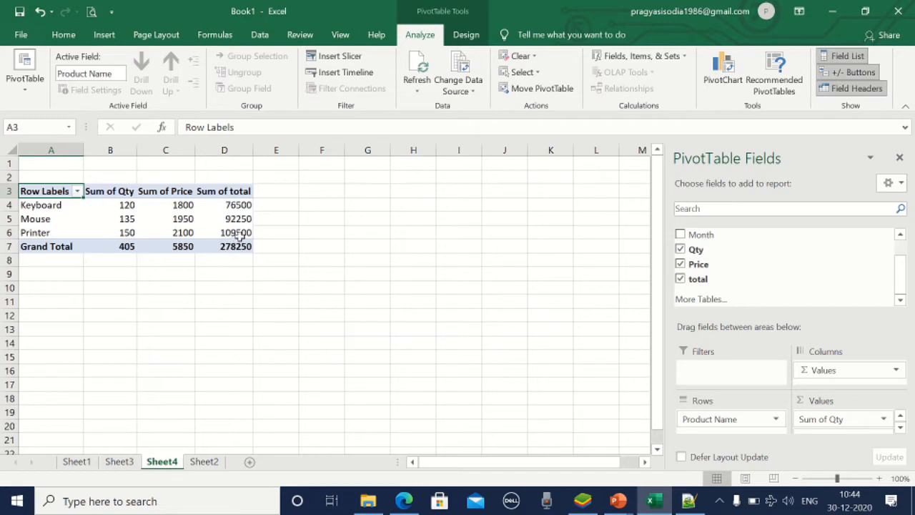
mouse_move(227, 234)
click(204, 462)
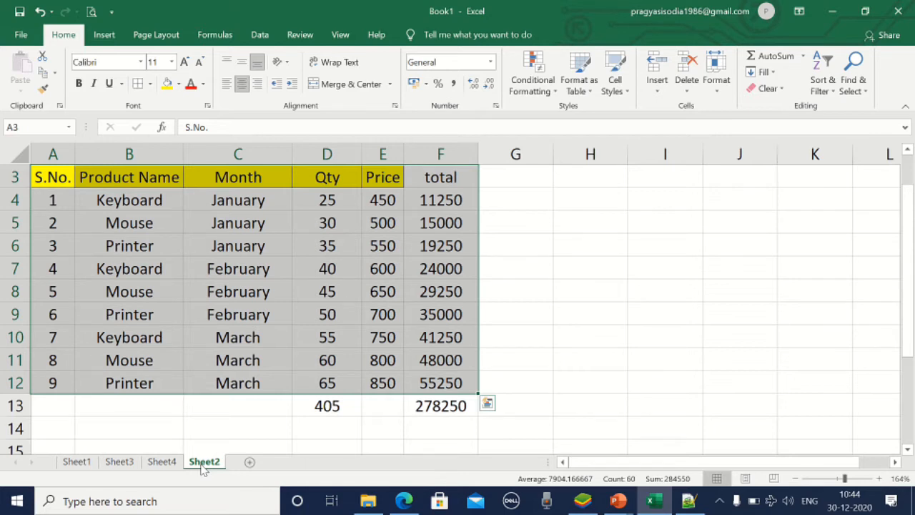
click(161, 463)
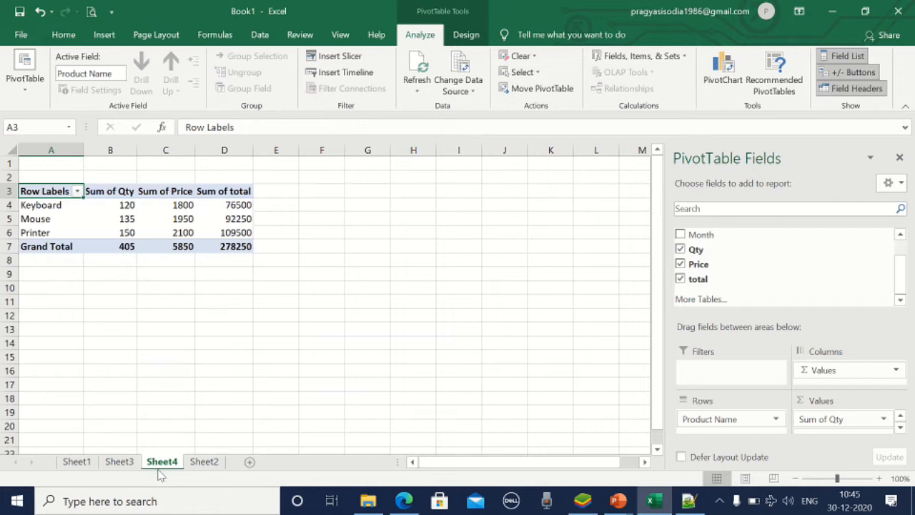
click(103, 37)
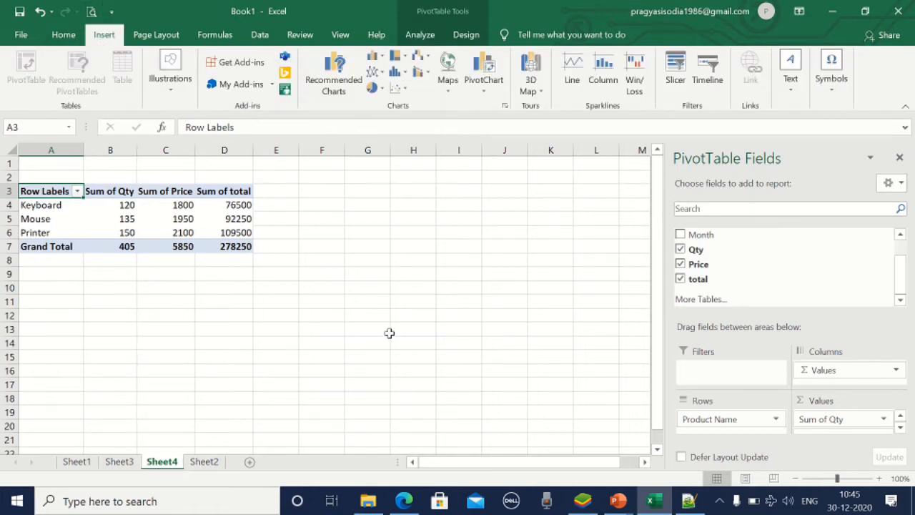
click(389, 333)
click(207, 262)
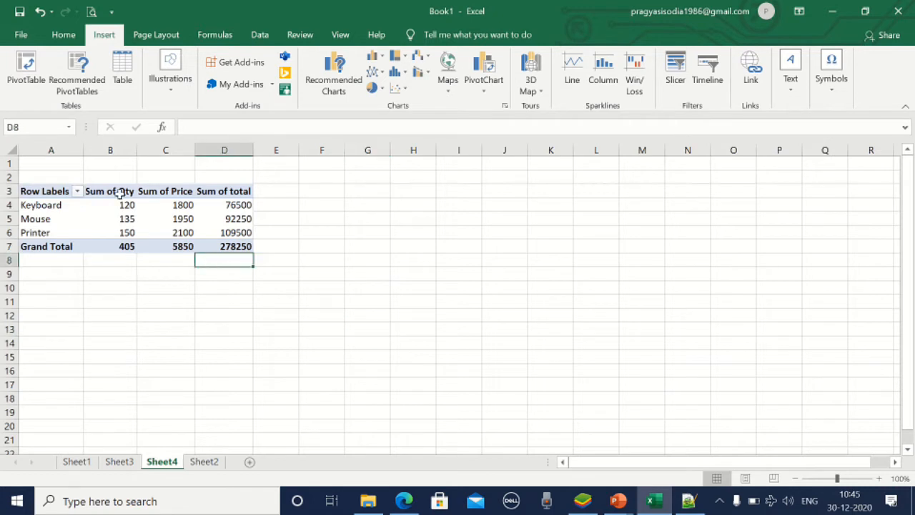
click(76, 86)
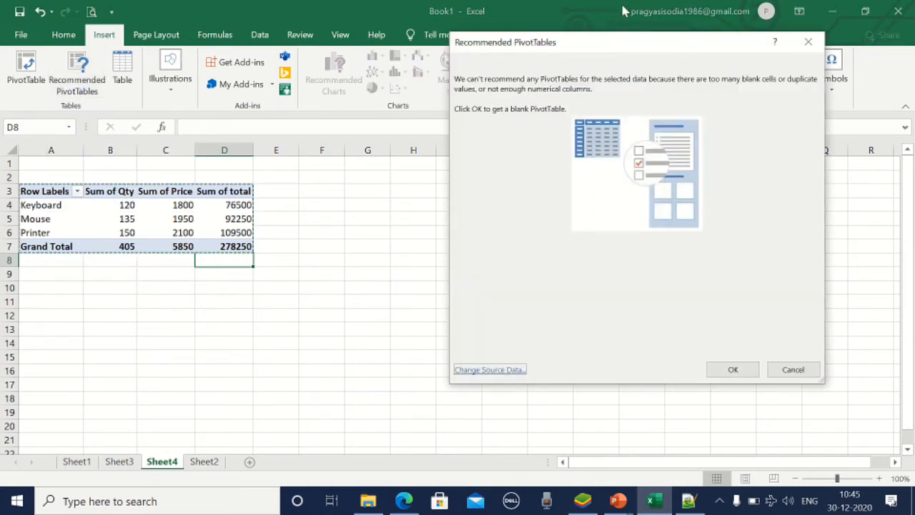
click(810, 41)
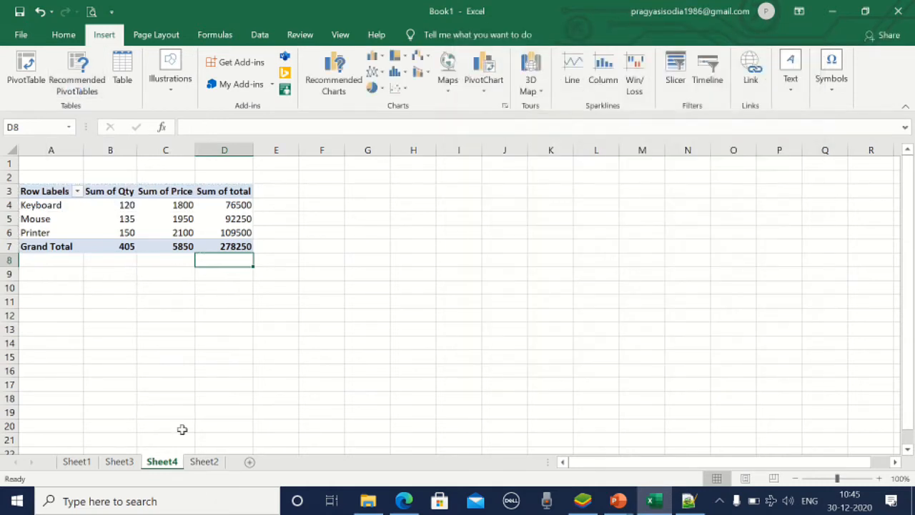
Insert the recommended PivotTable "Sum of total by Product Name" based on the sales data selected in A3:F12 of Sheet2
click(204, 461)
click(129, 223)
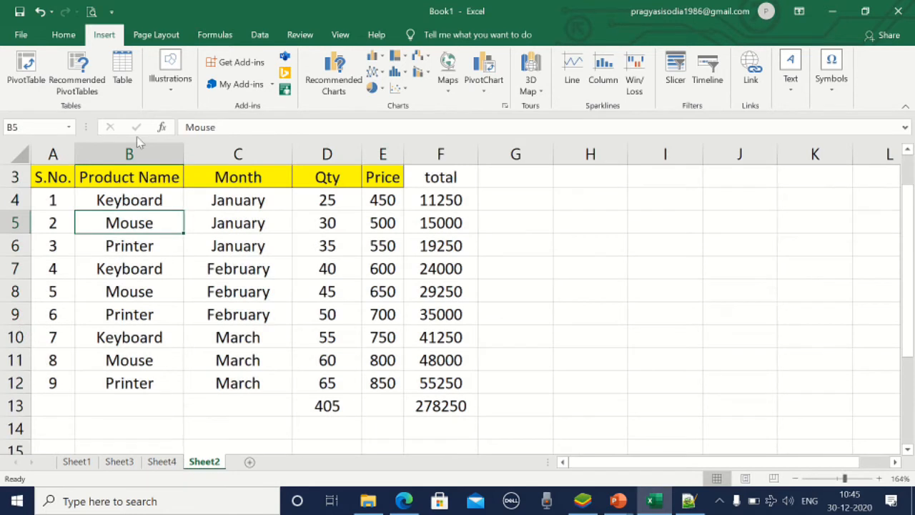
drag(53, 177, 438, 381)
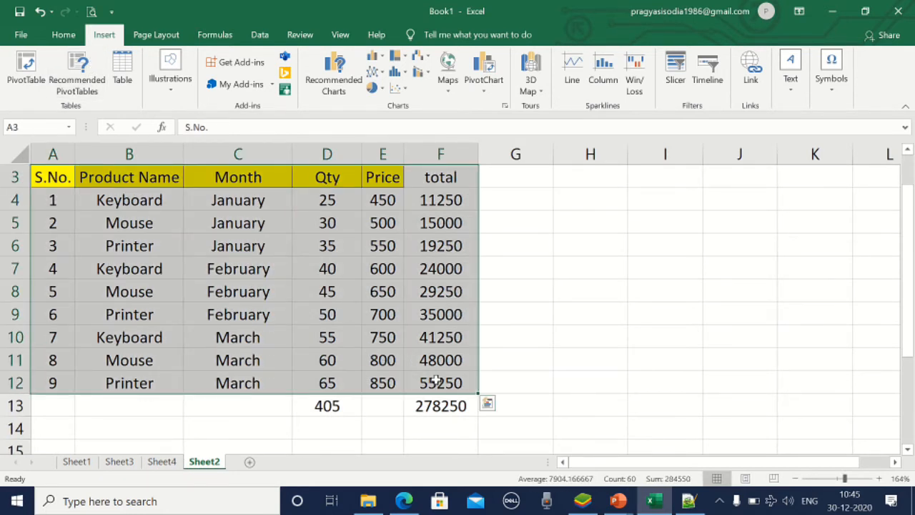
click(77, 80)
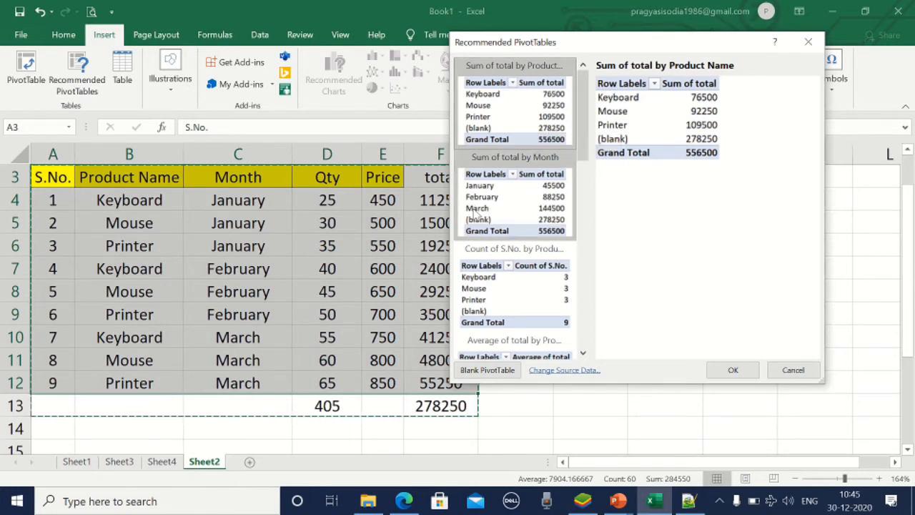
click(494, 292)
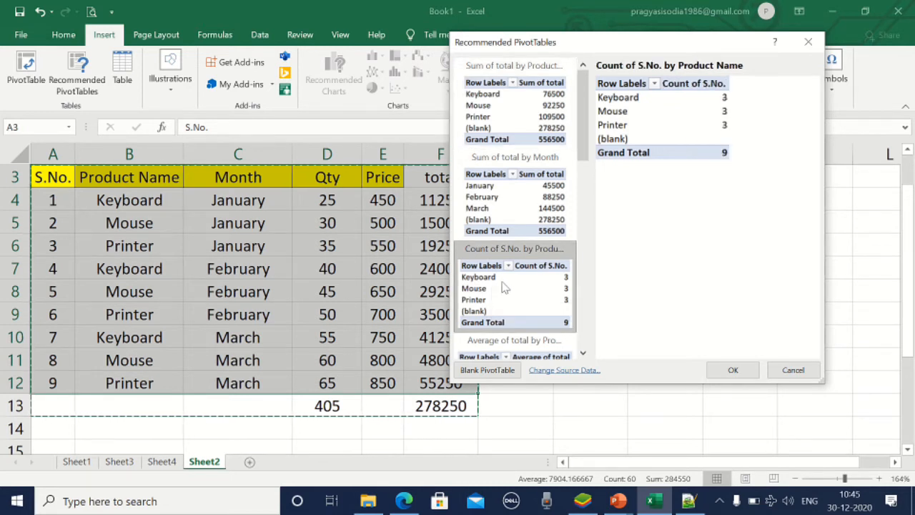
click(514, 133)
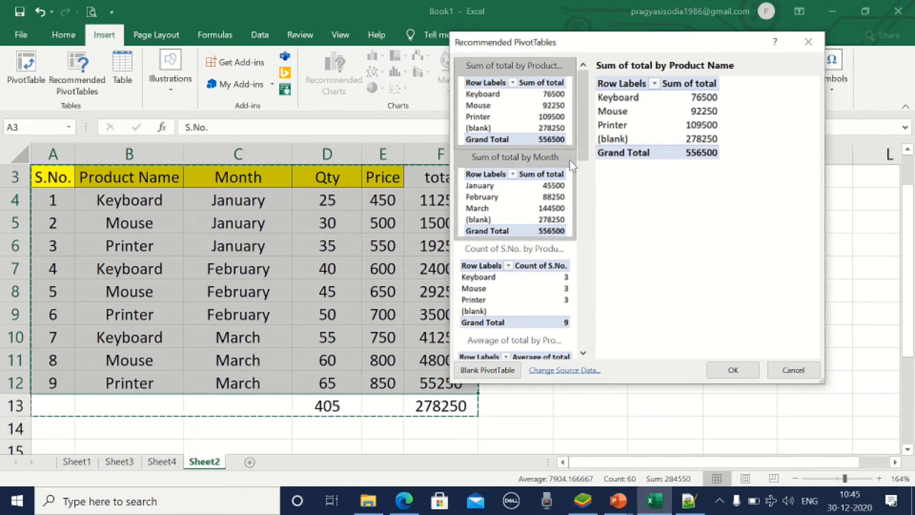
click(733, 369)
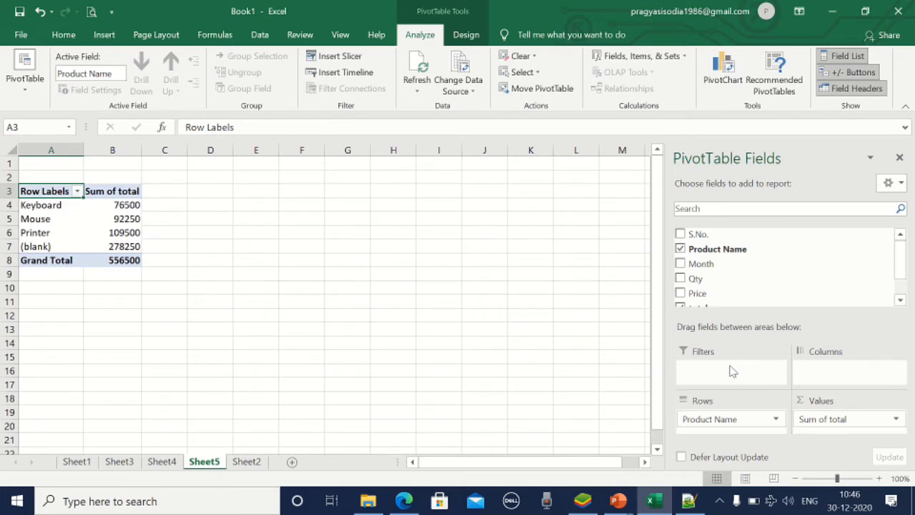
Convert the sales data in A3:F12 of Sheet2 into a table with headers and apply a gold medium table style
click(103, 37)
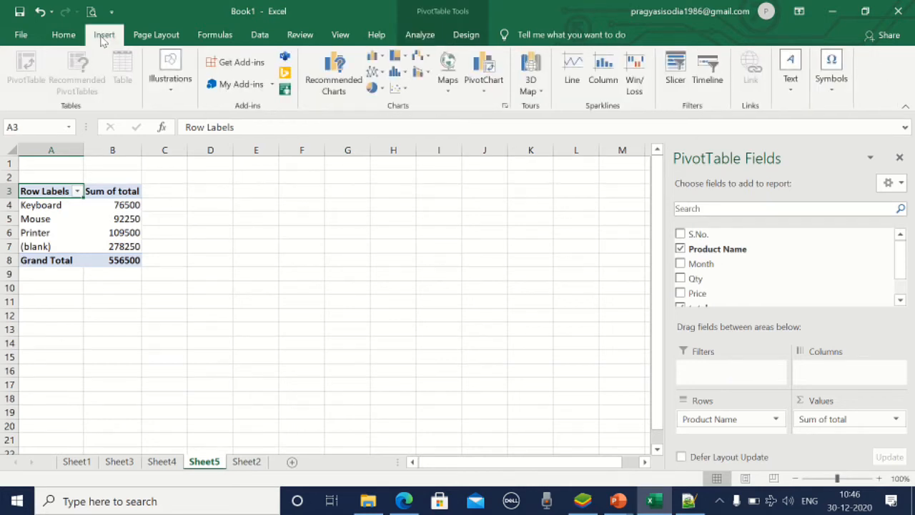
click(247, 463)
click(242, 406)
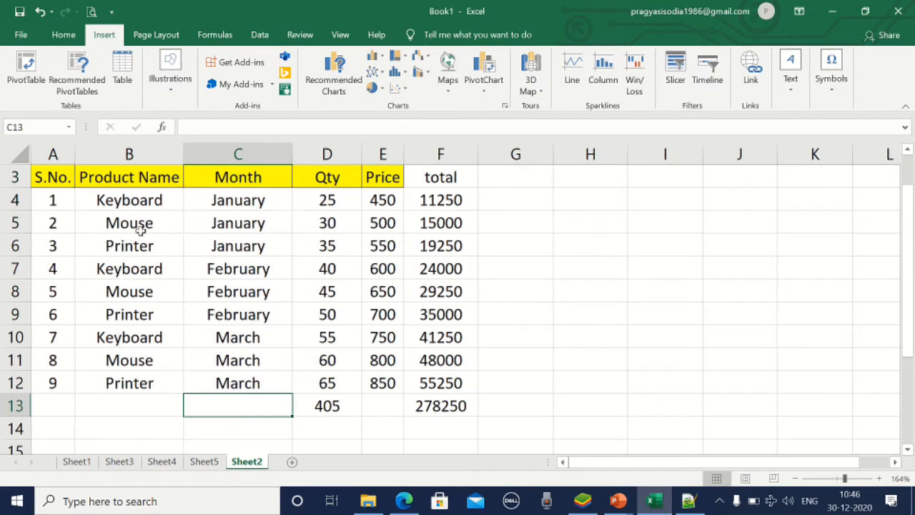
drag(53, 177, 461, 382)
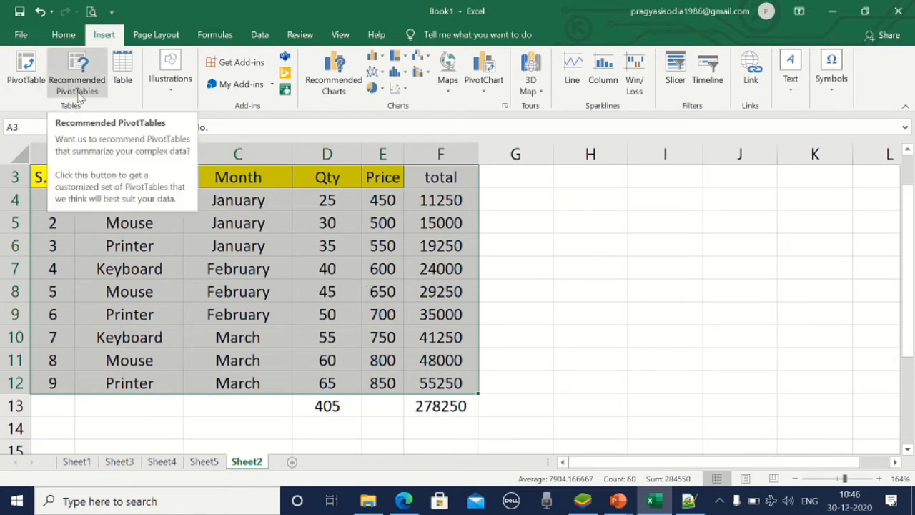
click(118, 86)
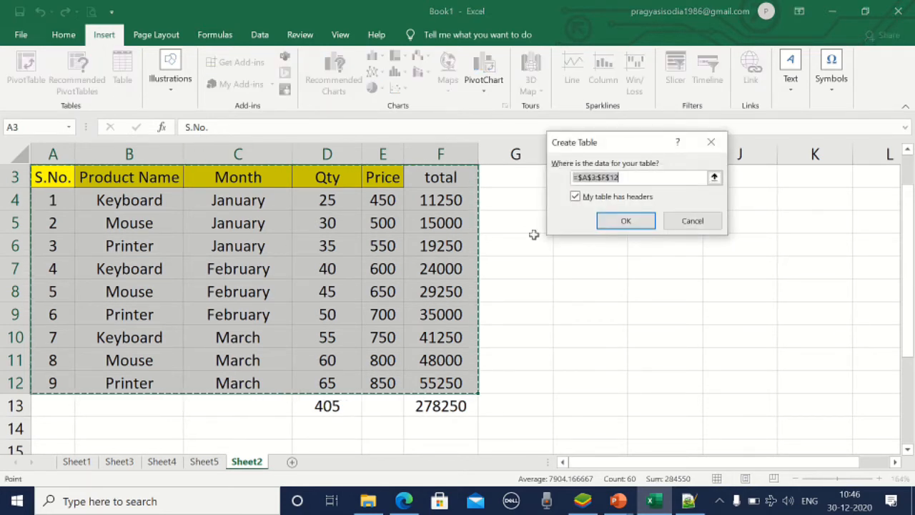
click(617, 224)
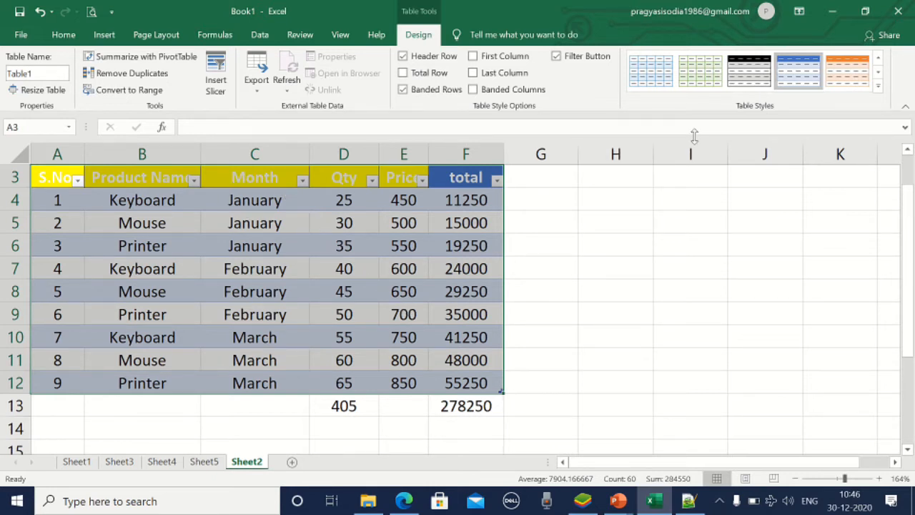
click(879, 87)
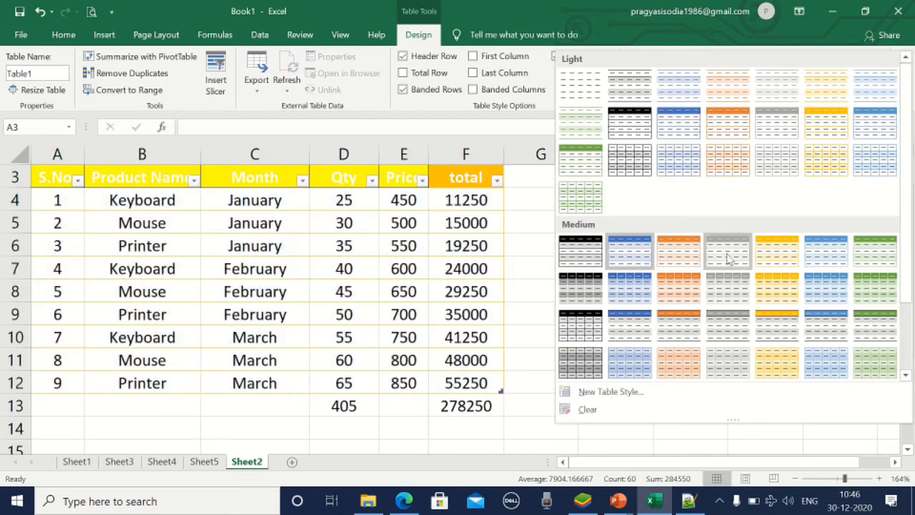
click(778, 304)
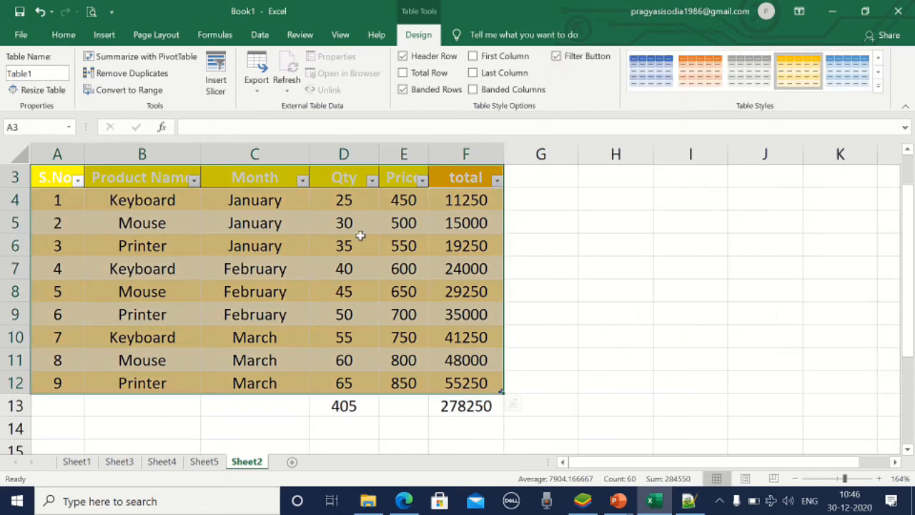
Filter the sales table's Month column to show only January
click(303, 182)
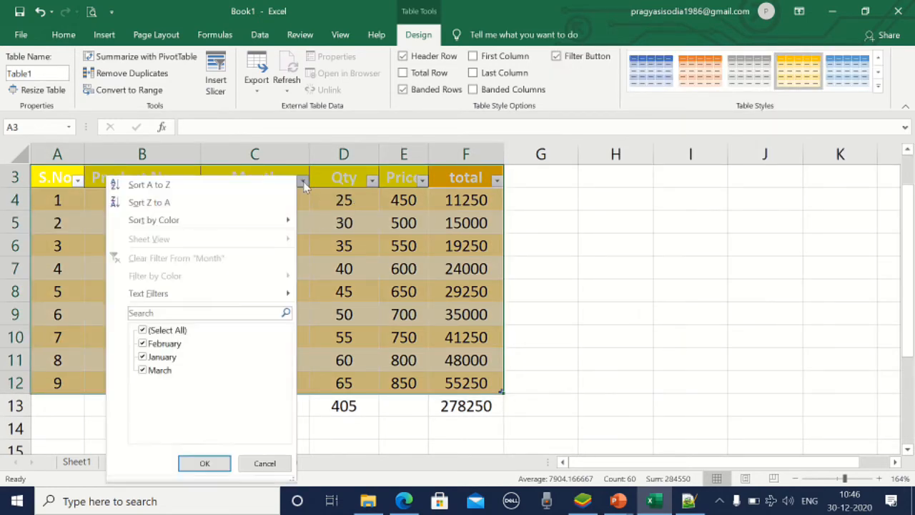
click(143, 330)
click(143, 357)
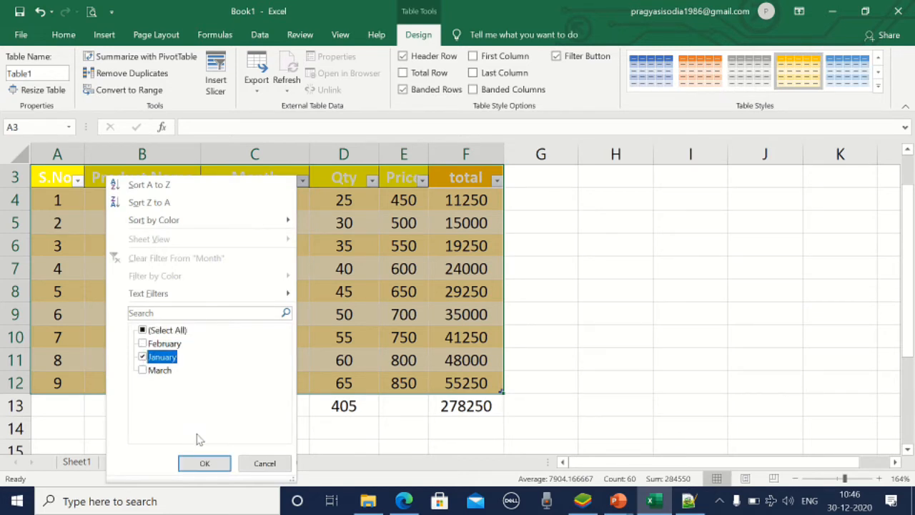
click(205, 466)
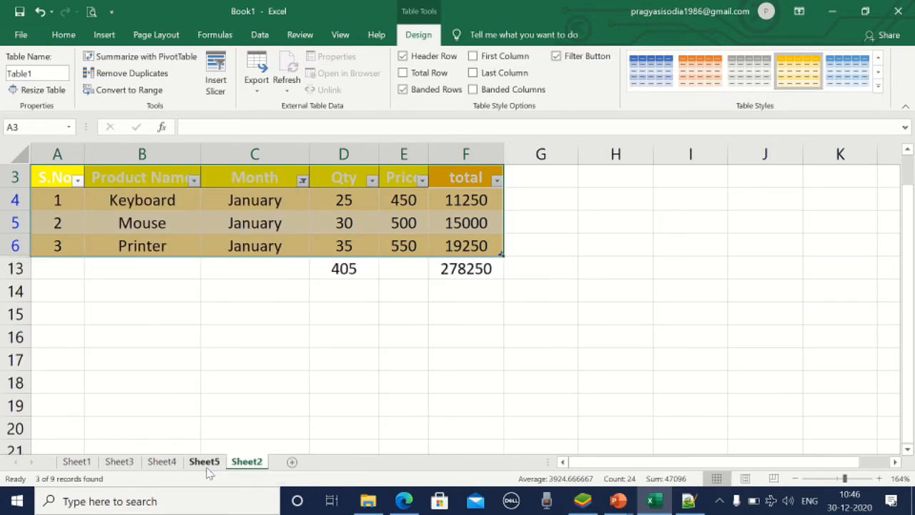
Select all months again in the Month column filter to restore every row of the table
click(302, 180)
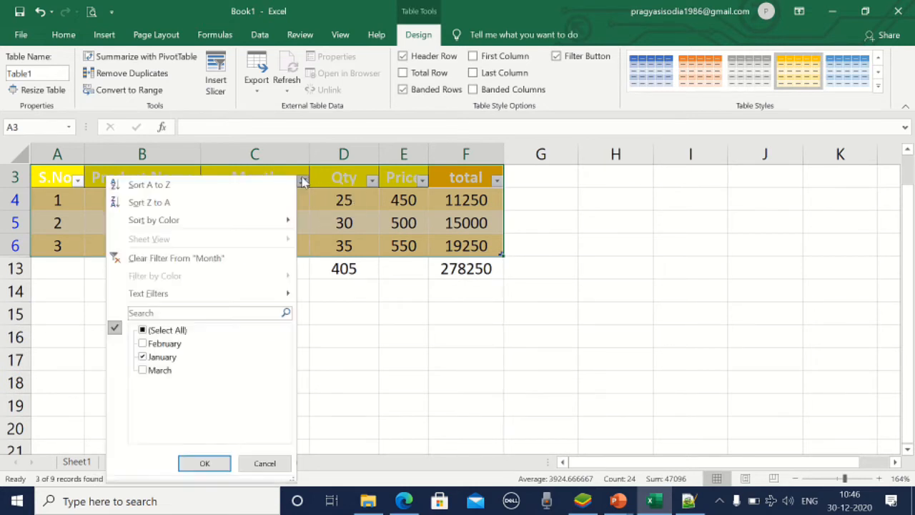
click(143, 330)
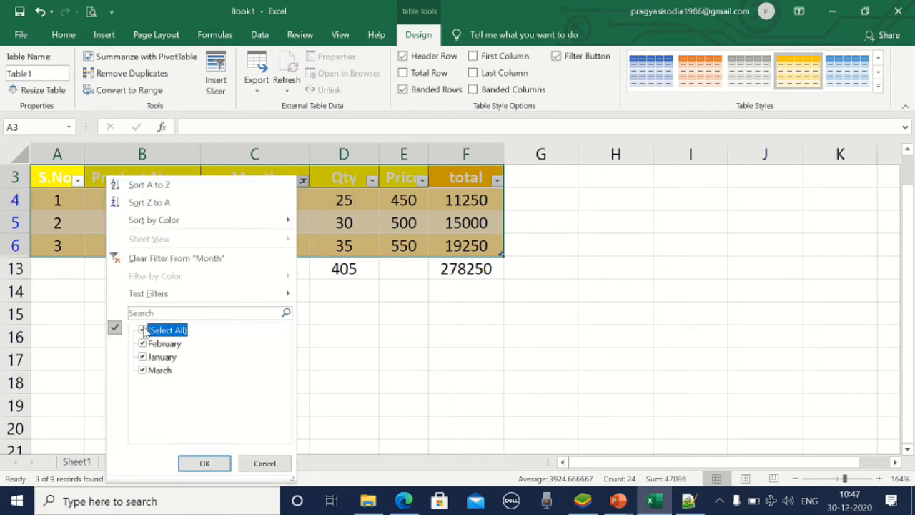
click(204, 464)
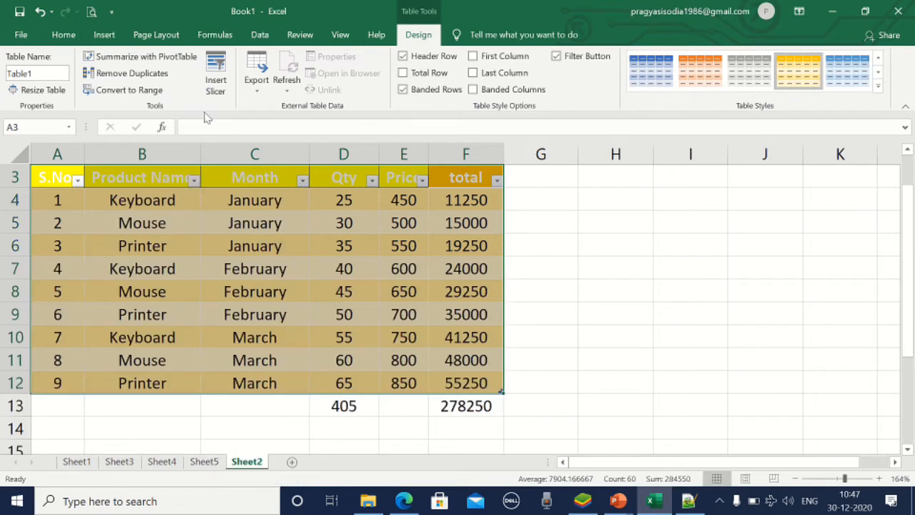
Insert the picture flower1 from the Desktop folder of this device into Sheet2
click(102, 36)
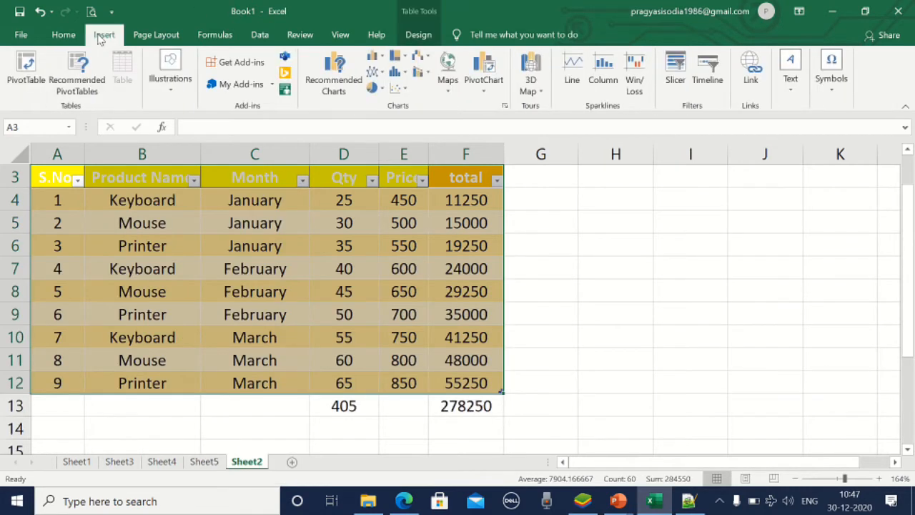
click(170, 79)
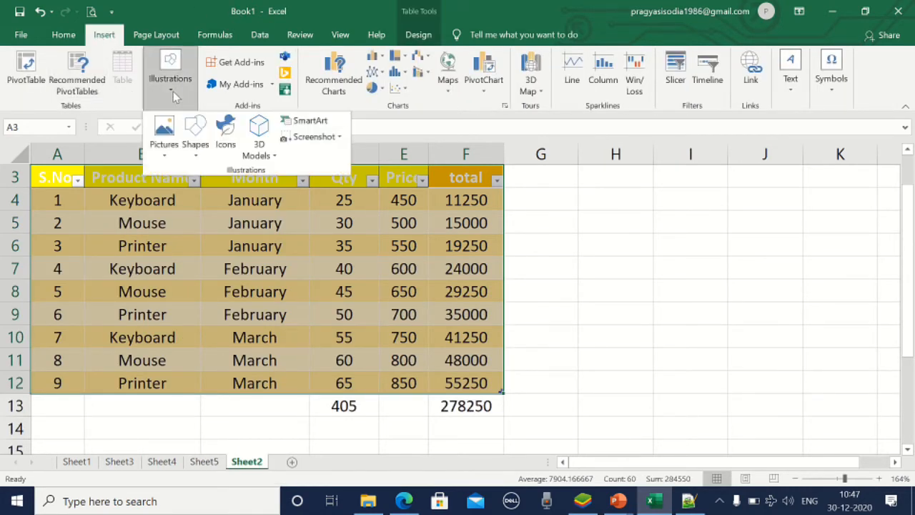
right_click(165, 149)
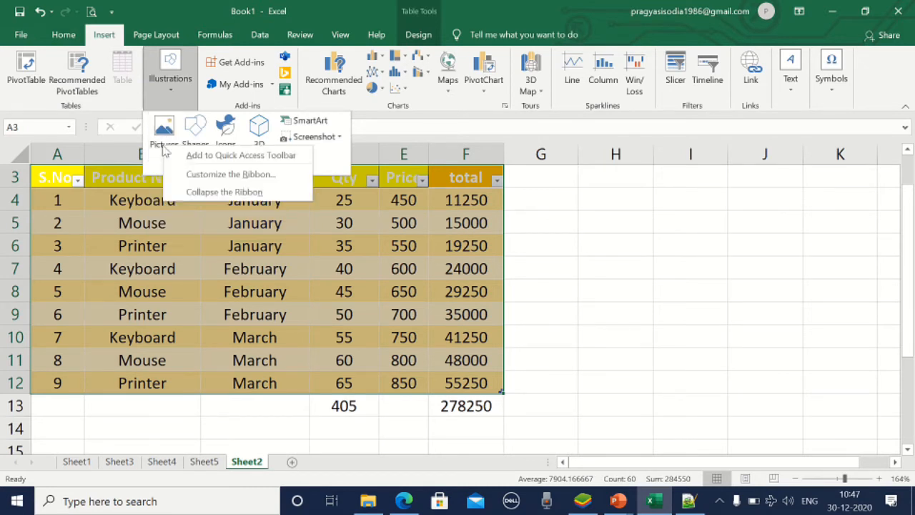
click(166, 152)
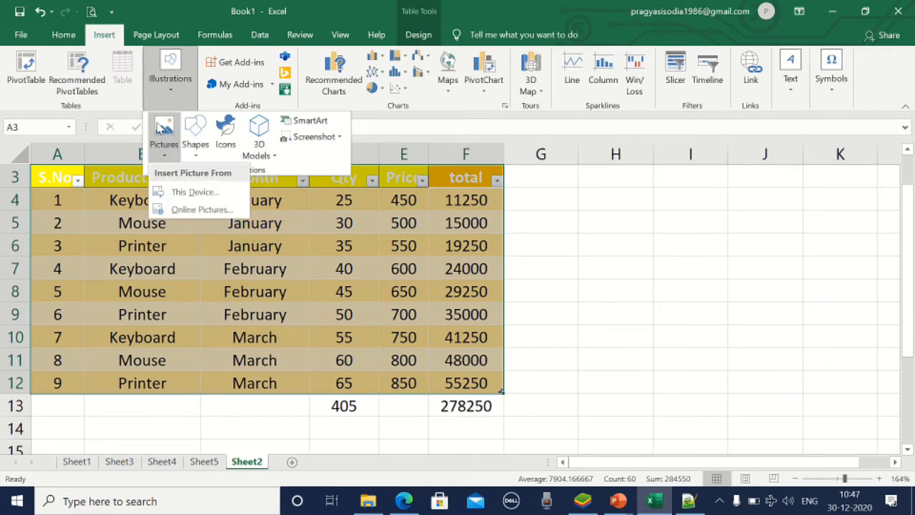
click(193, 192)
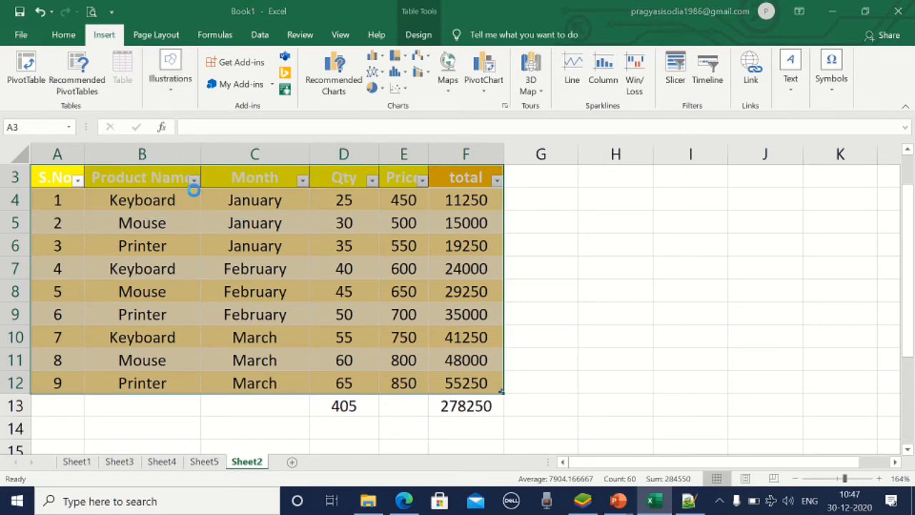
click(60, 145)
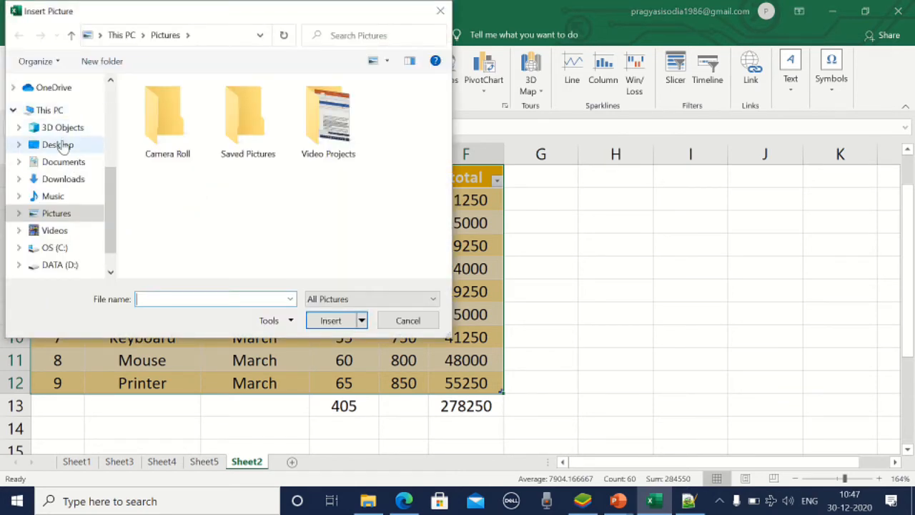
click(157, 167)
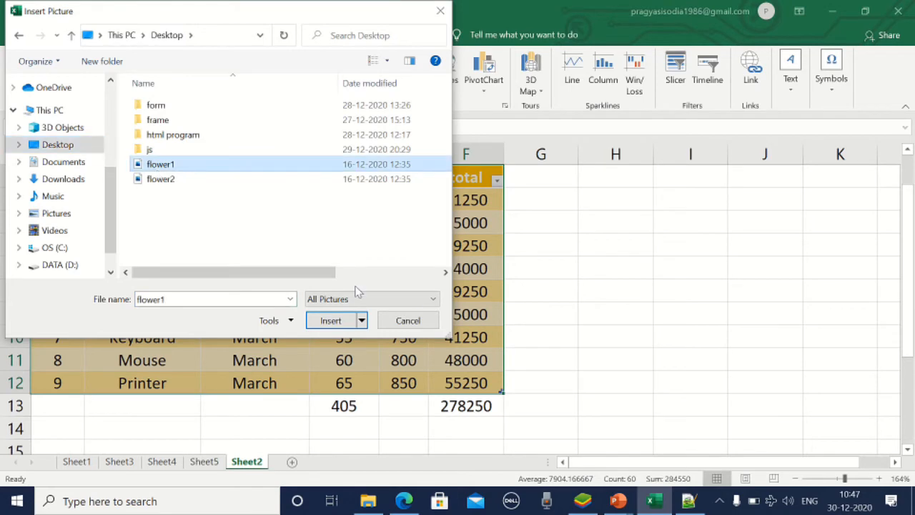
click(330, 320)
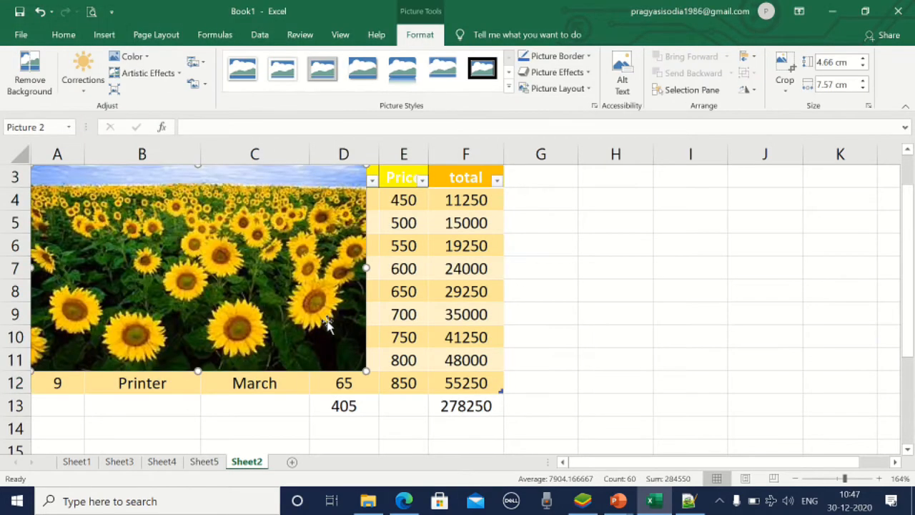
Place the sunflower picture beside the table at about 2.89 cm by 4.7 cm and apply the thick black double-frame style
drag(301, 258, 611, 342)
drag(629, 310, 794, 227)
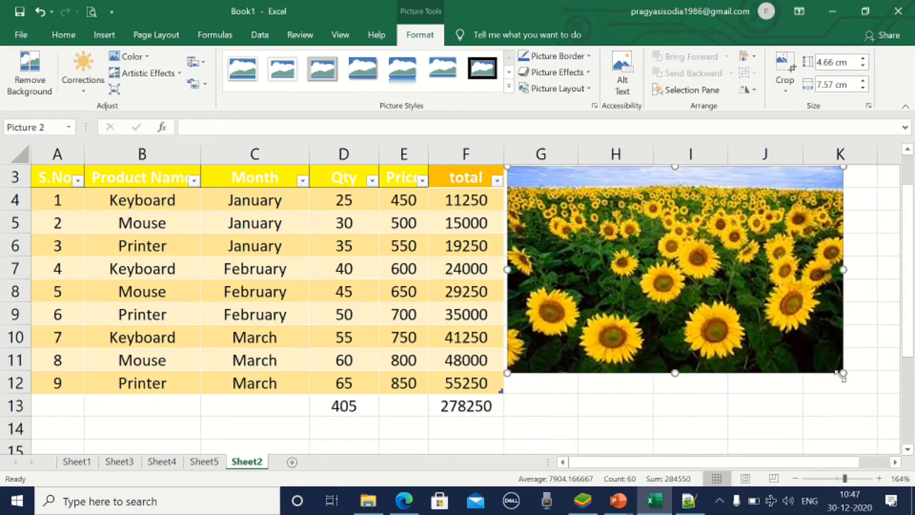
drag(841, 371, 715, 293)
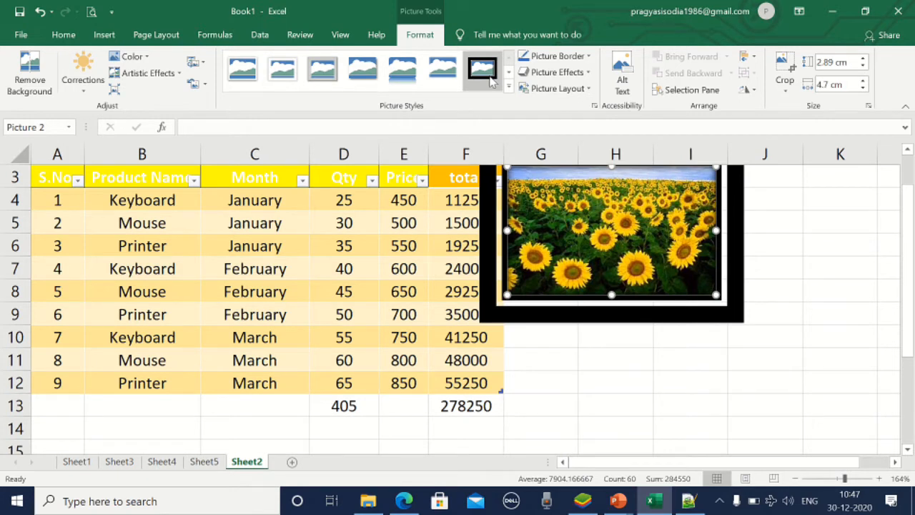
click(492, 82)
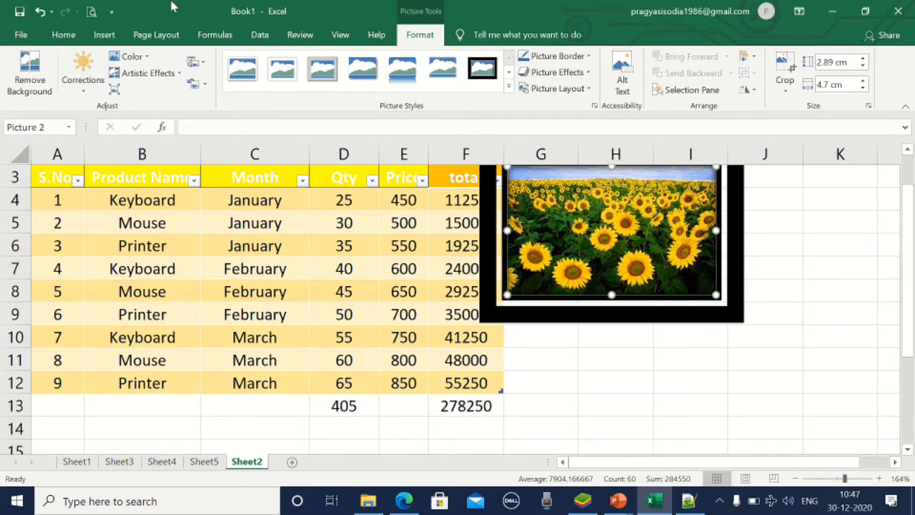
click(103, 35)
click(175, 82)
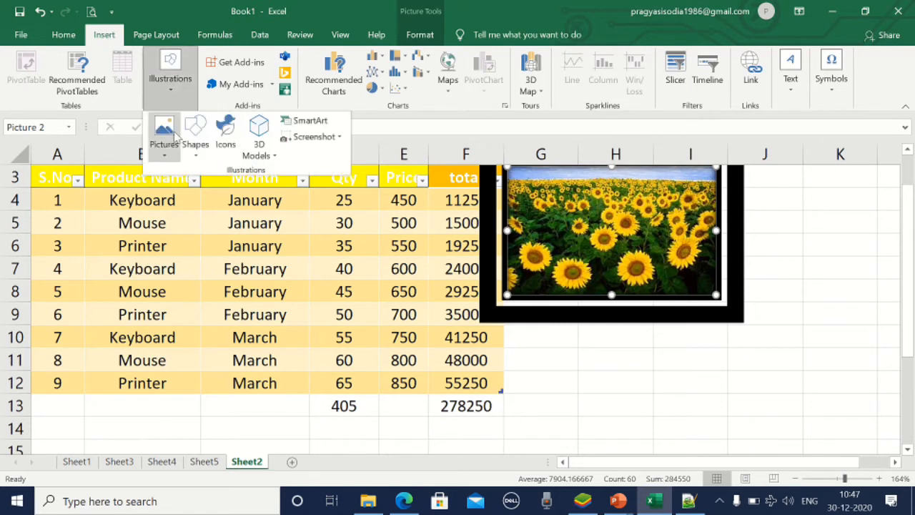
click(168, 159)
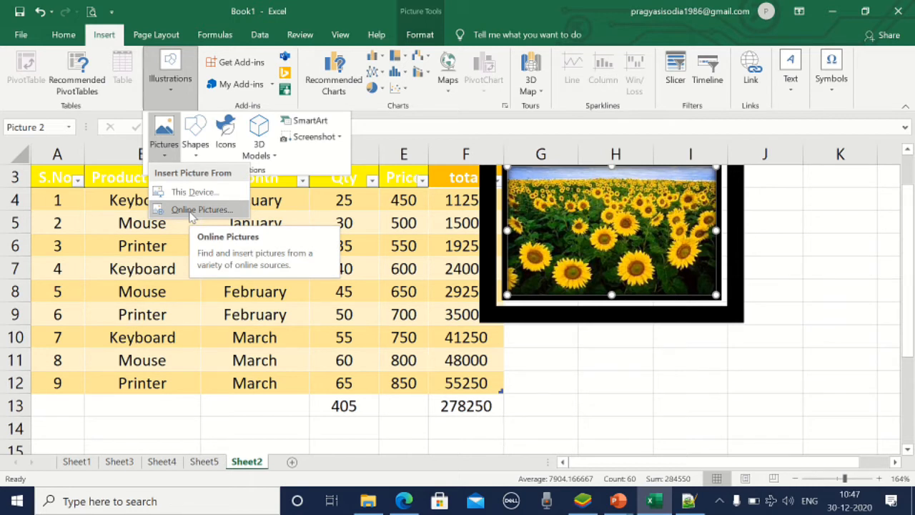
click(195, 156)
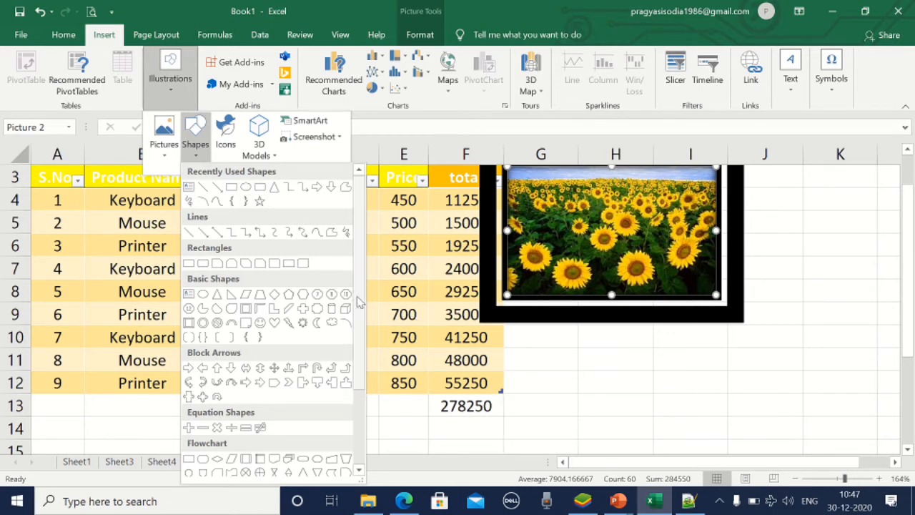
click(416, 322)
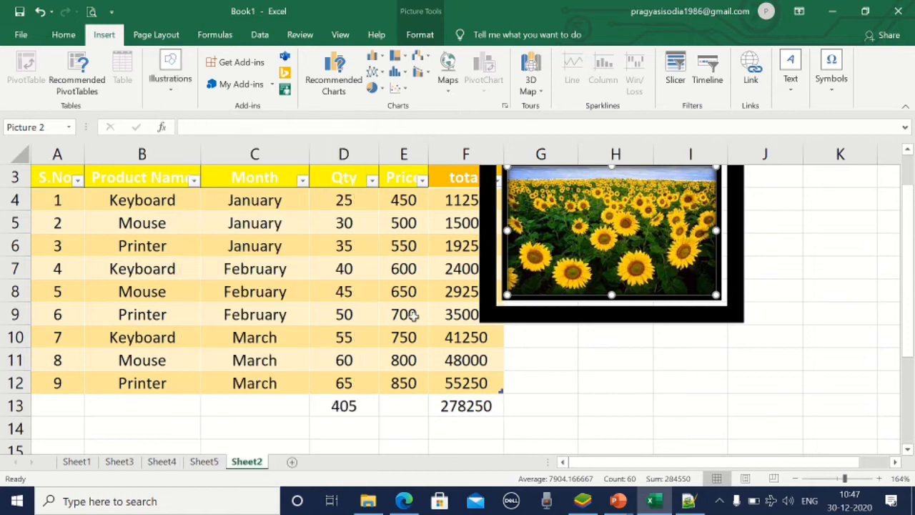
Insert the crossed-out eye icon from the Accessibility category into Sheet2
click(172, 89)
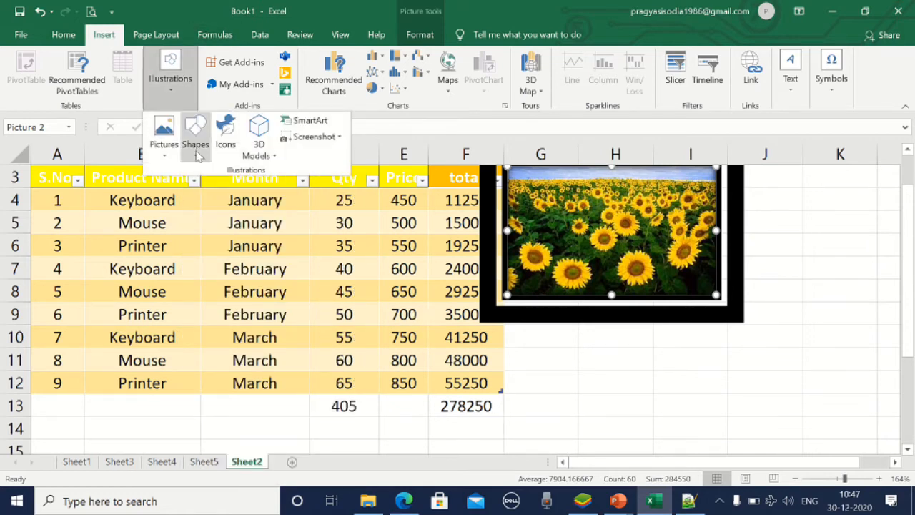
click(195, 132)
click(232, 150)
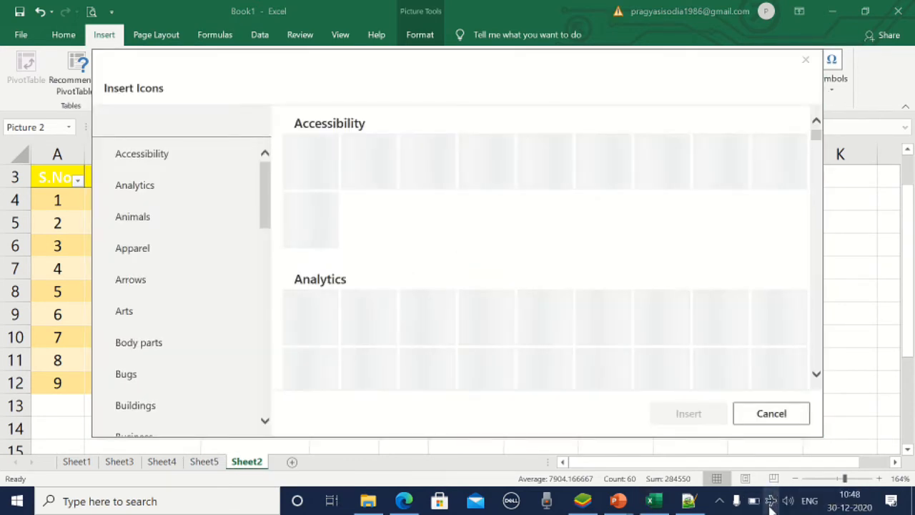
click(772, 501)
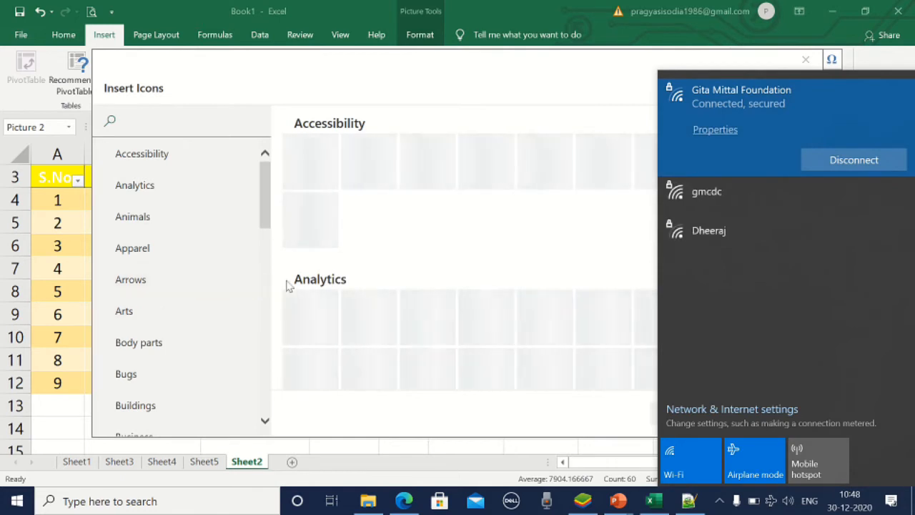
click(288, 285)
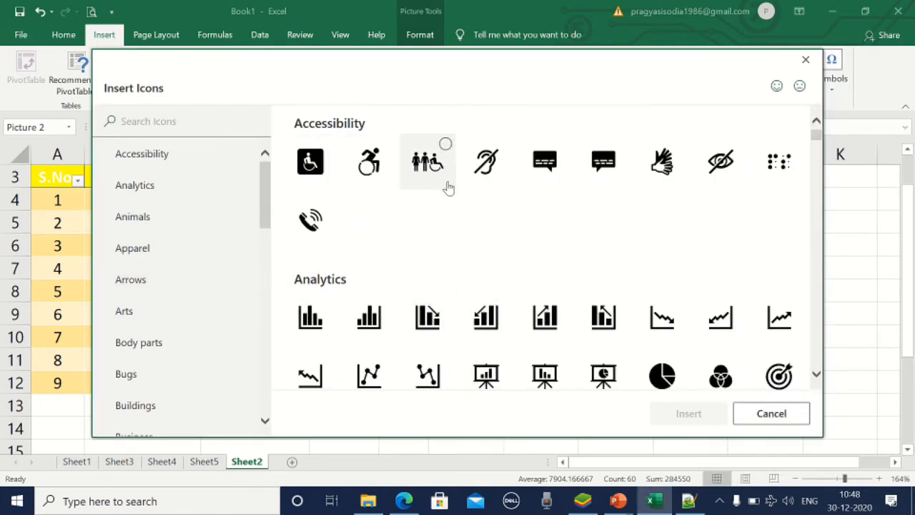
click(723, 163)
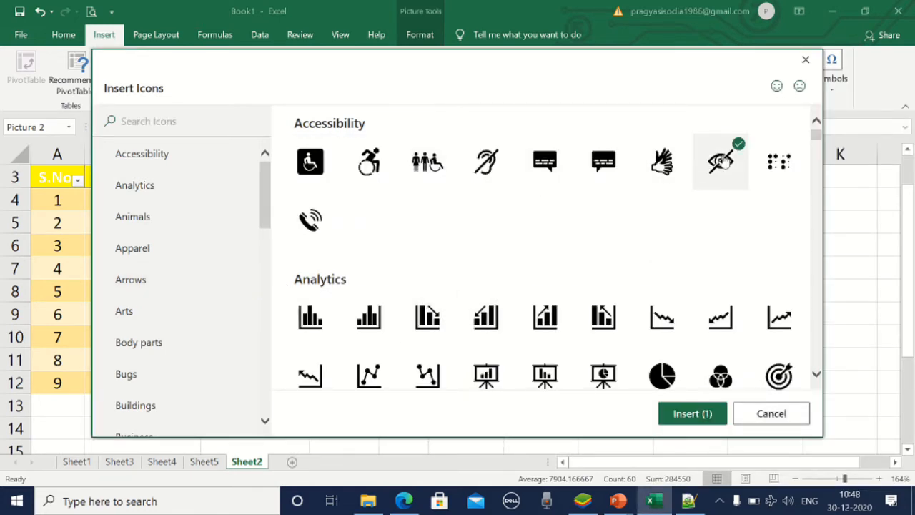
click(692, 413)
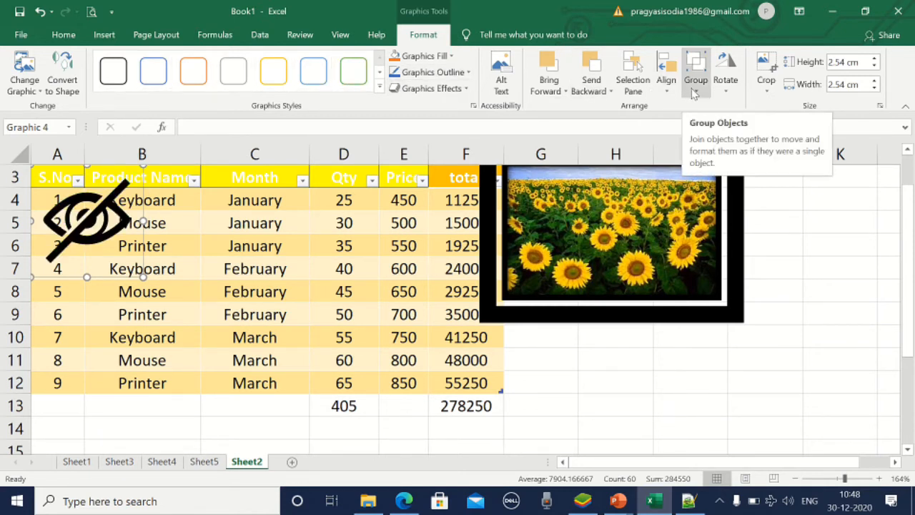
click(101, 35)
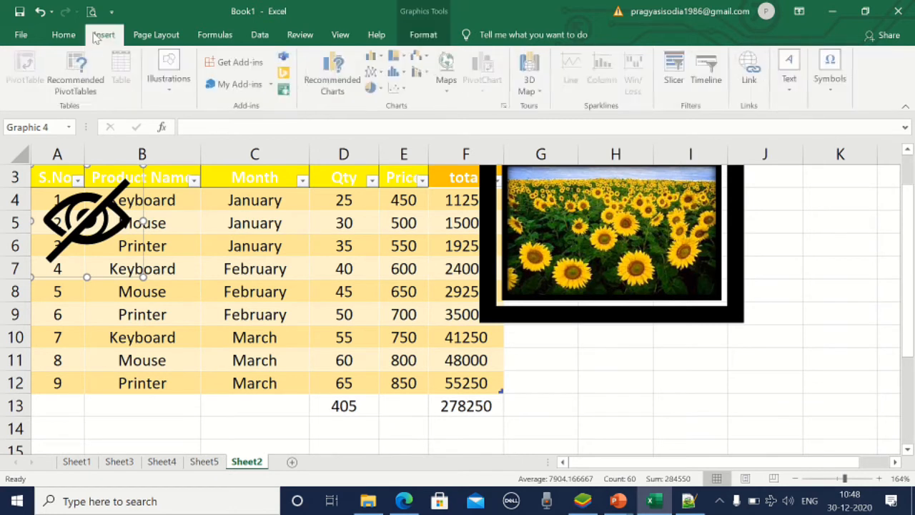
Try to insert the flying pterosaur model from the Animals category of the stock 3D models into Sheet2
click(162, 89)
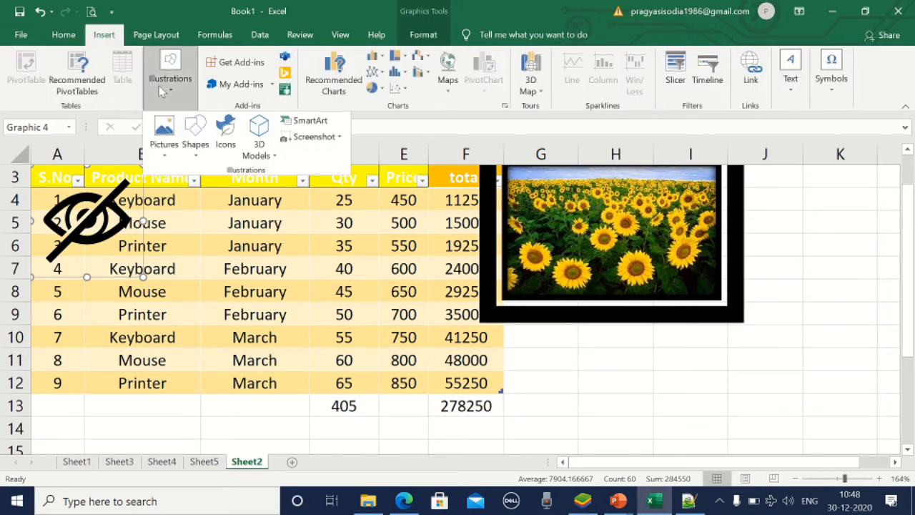
click(256, 156)
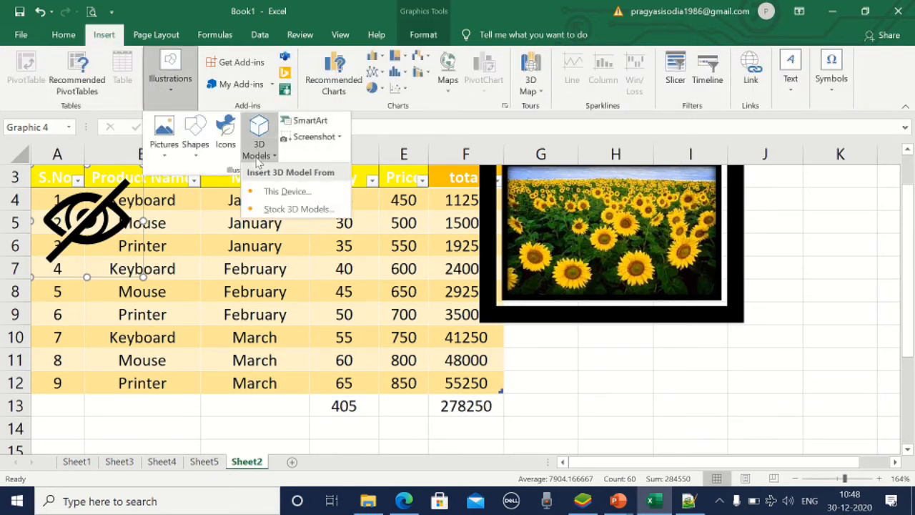
click(306, 211)
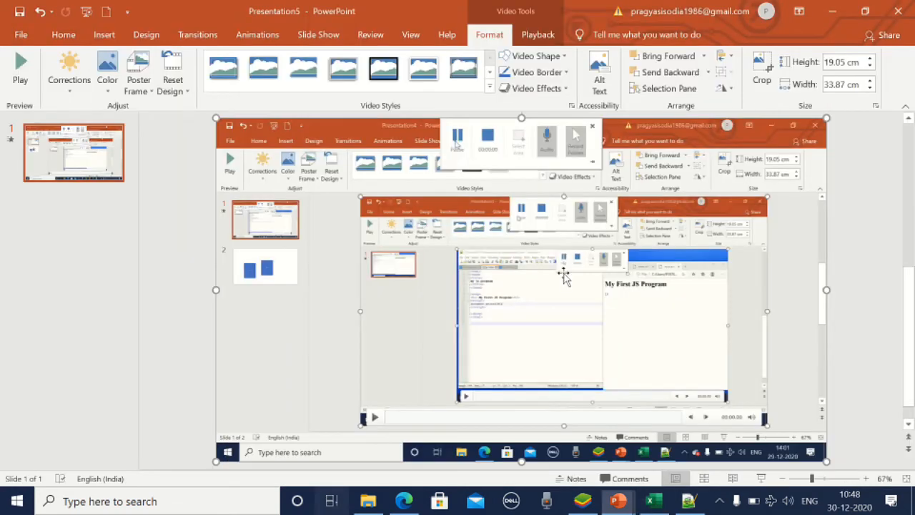
key(super+Tab)
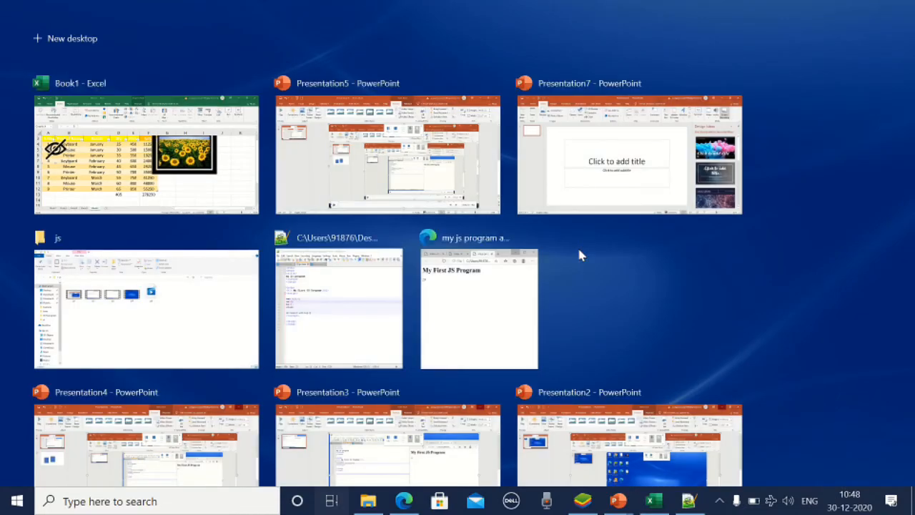
click(617, 500)
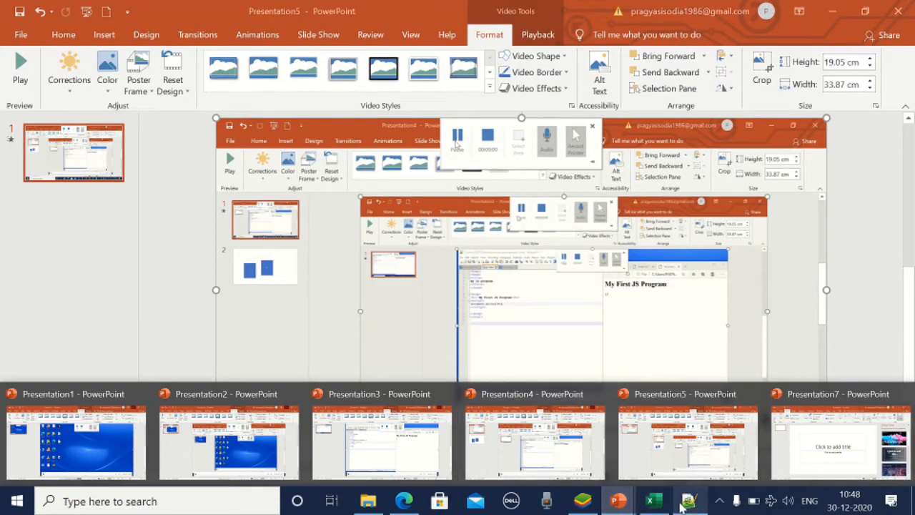
click(655, 503)
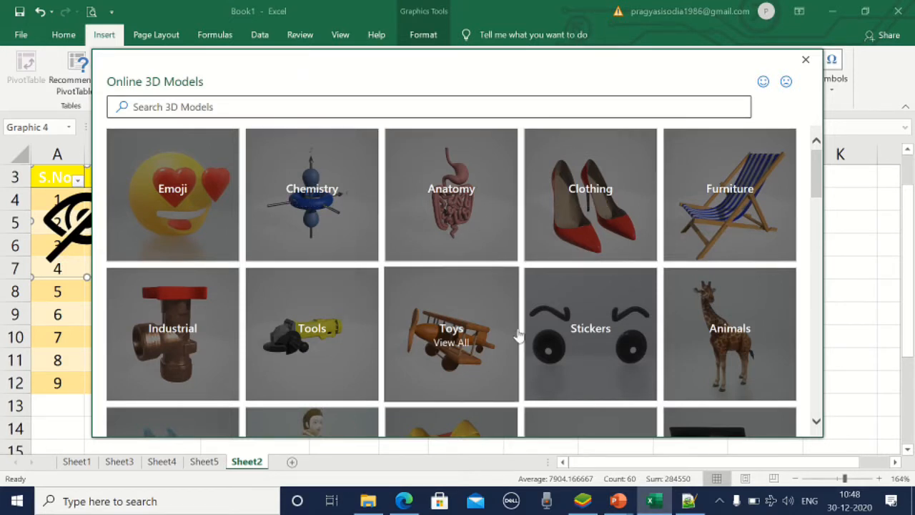
click(699, 346)
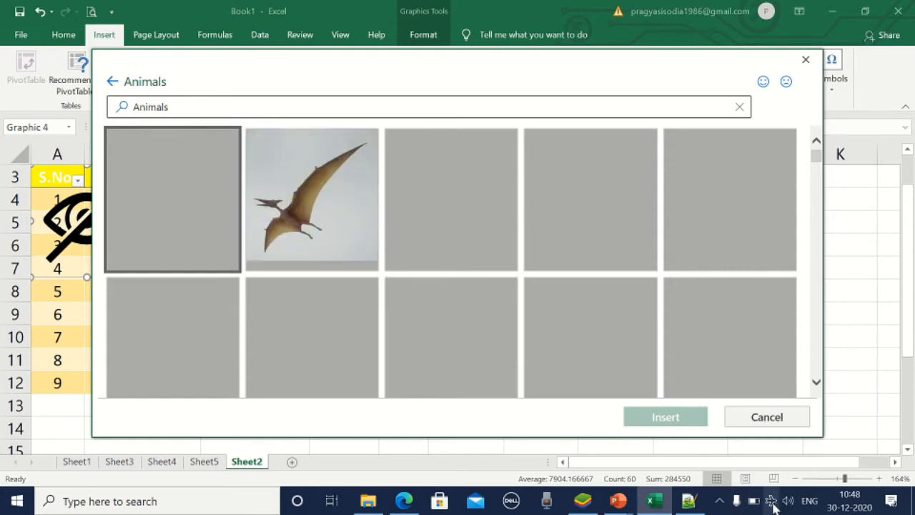
click(339, 270)
click(665, 416)
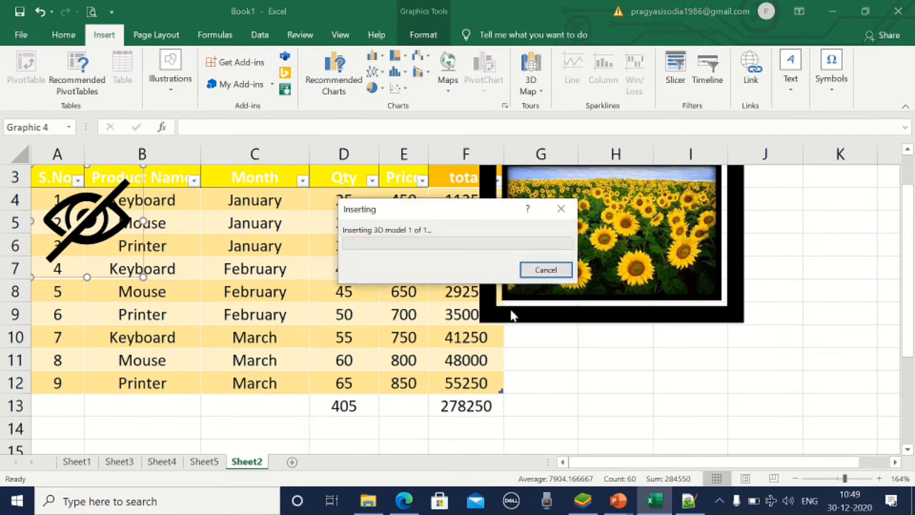
click(558, 212)
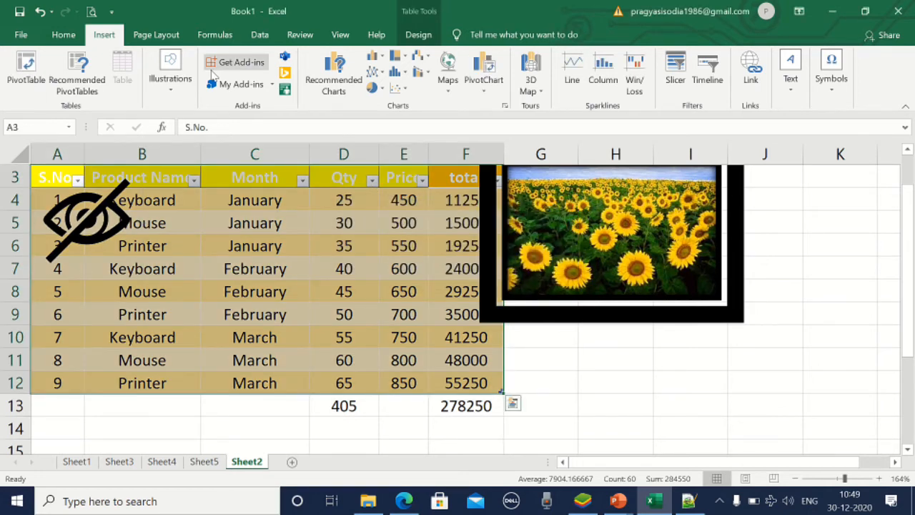
Look at the Office Add-ins store and close it without adding anything
click(236, 62)
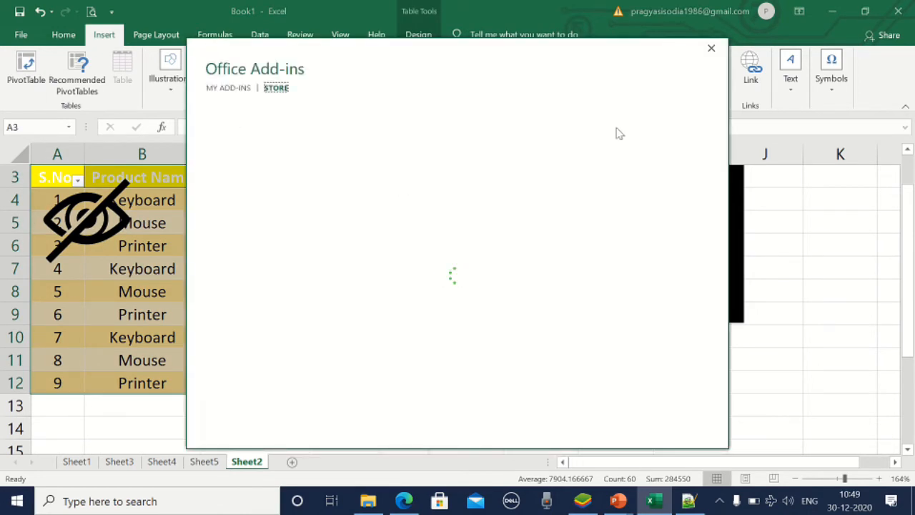
click(714, 49)
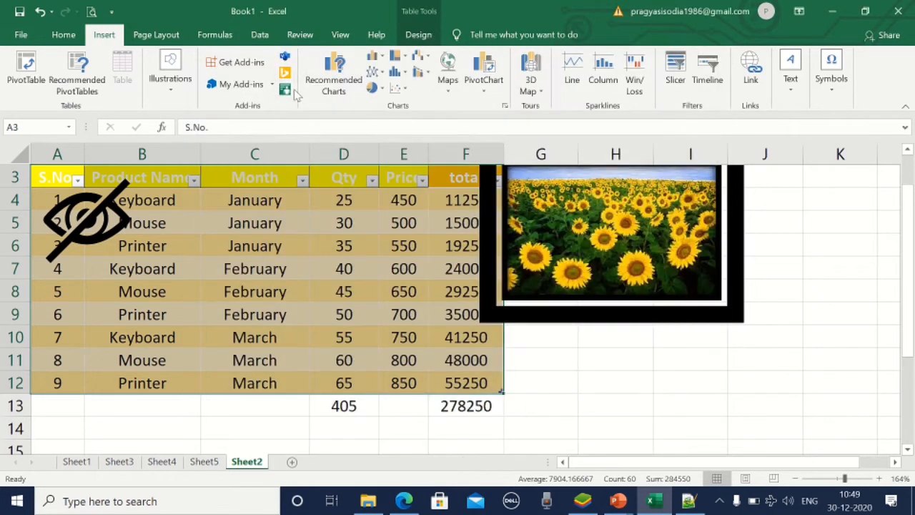
Look through the Hierarchy, Matrix and Pyramid categories of SmartArt graphics without inserting one
click(169, 85)
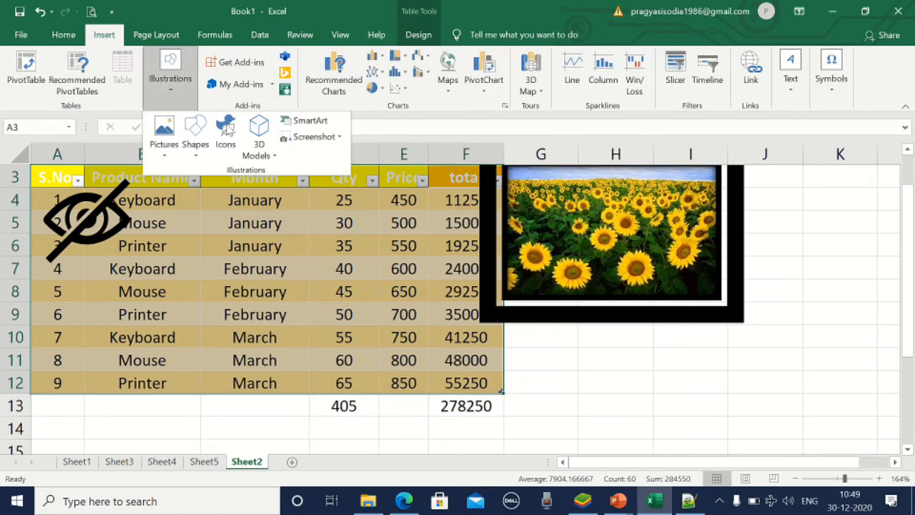
click(316, 125)
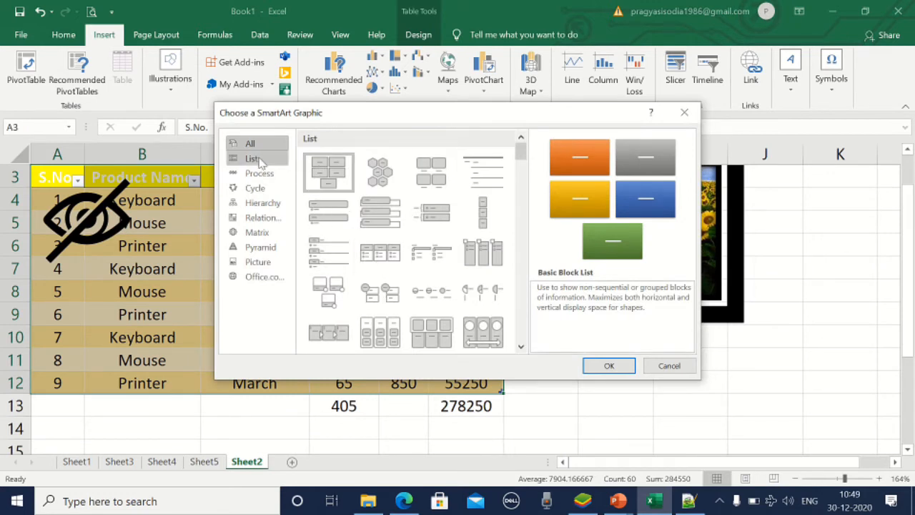
click(257, 203)
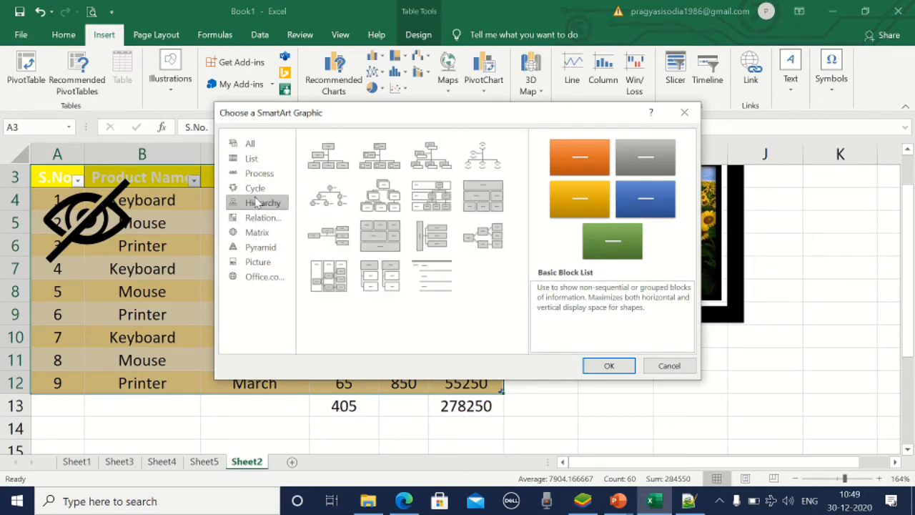
click(266, 238)
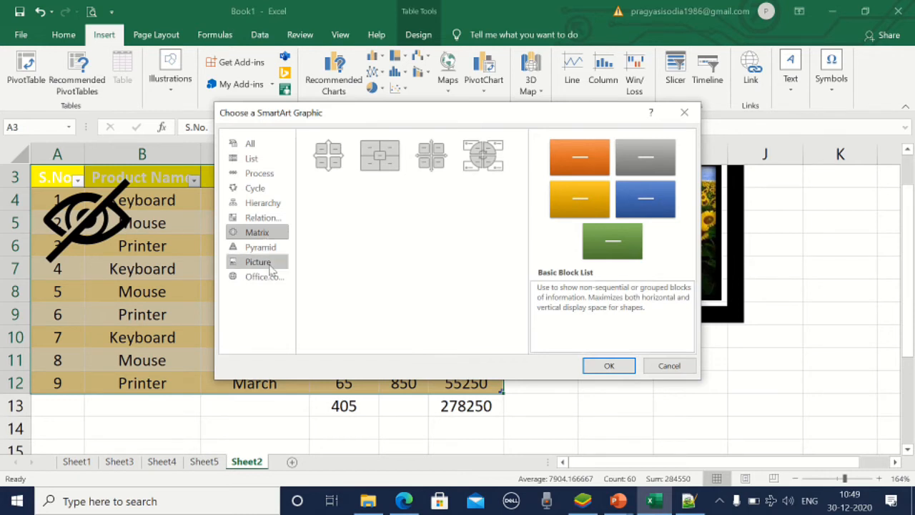
click(273, 248)
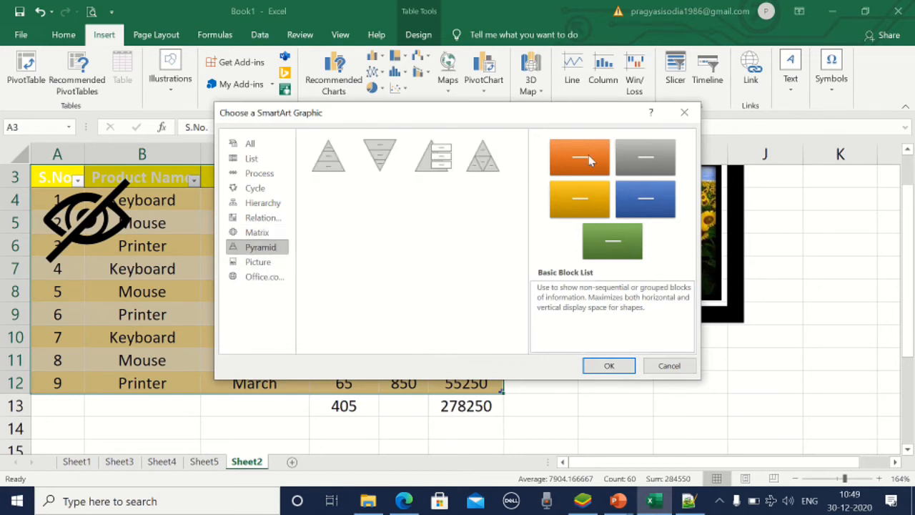
click(683, 115)
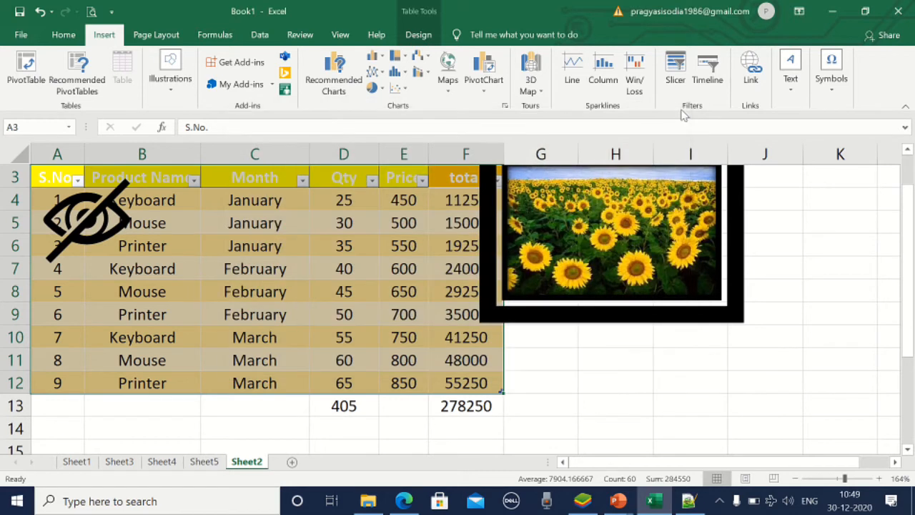
Insert a screenshot of the open PowerPoint window into Sheet2 and undo the insertion
click(168, 88)
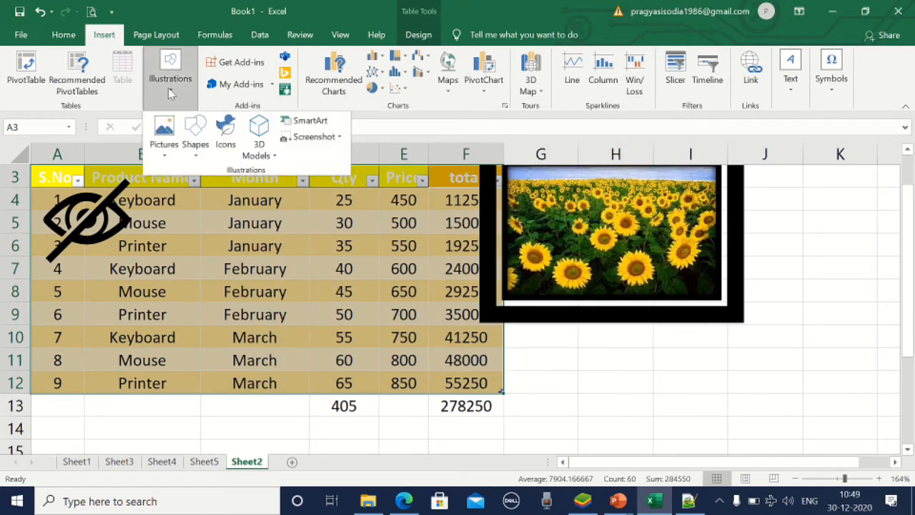
click(315, 143)
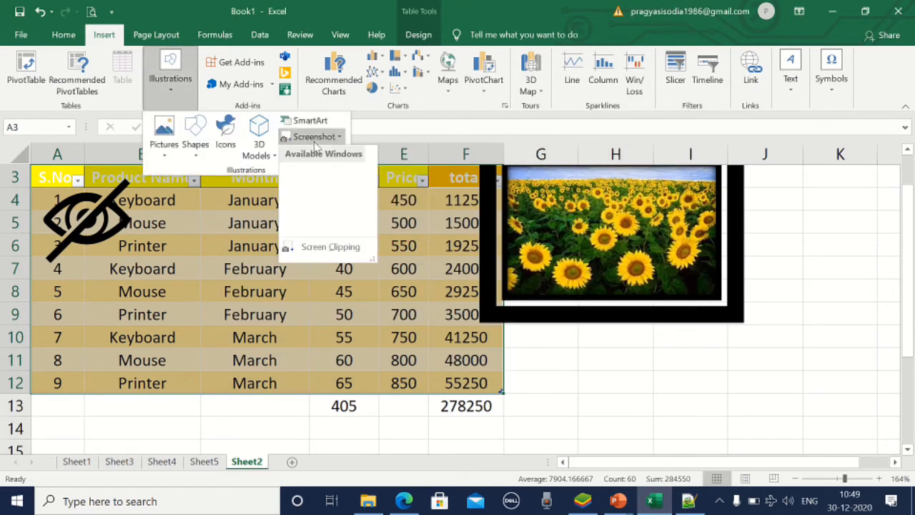
click(315, 143)
click(317, 146)
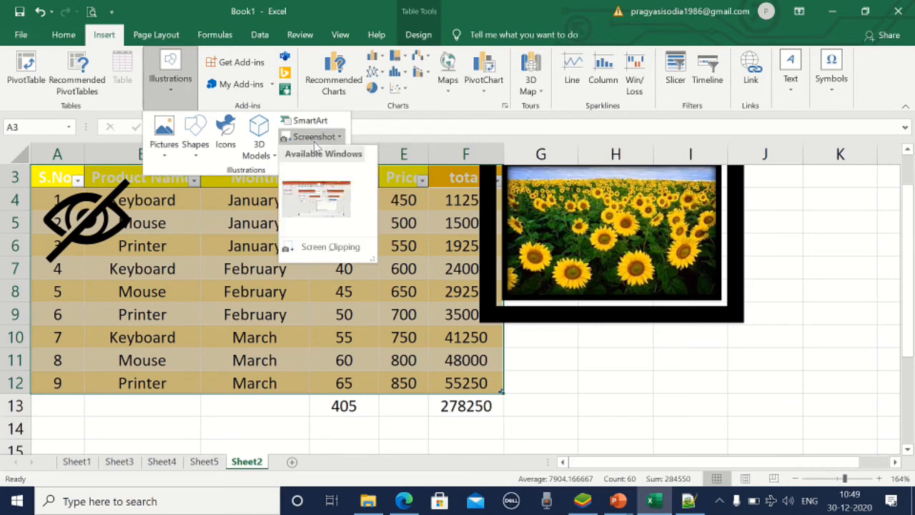
click(323, 206)
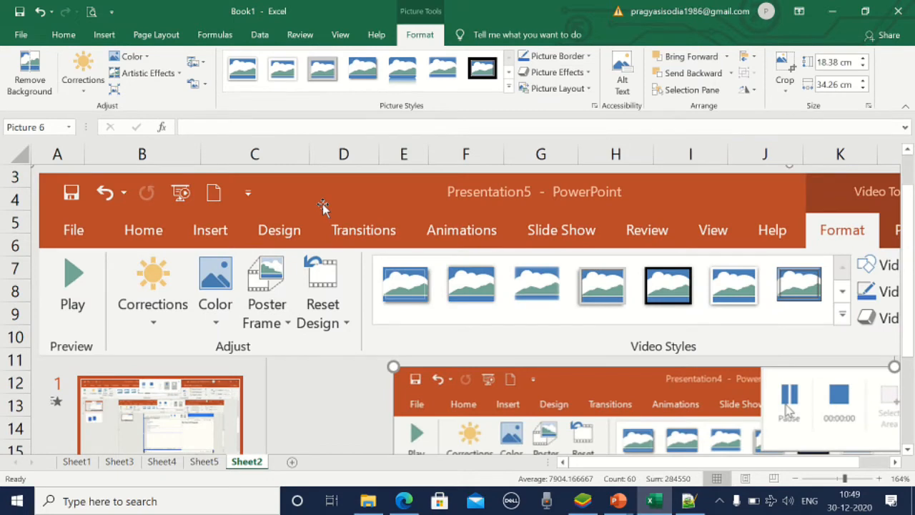
key(ctrl+z)
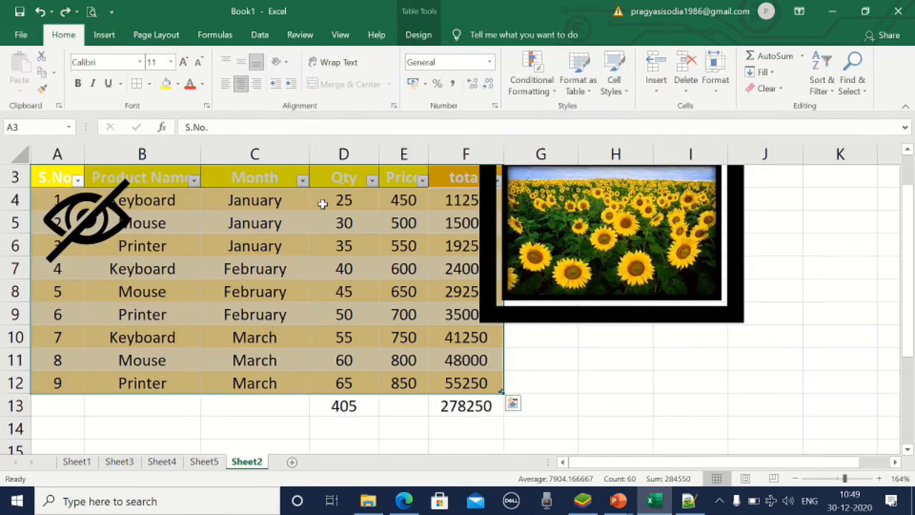
Insert the recommended Clustered Column chart of Qty, Price and total by month from the selected table
click(106, 36)
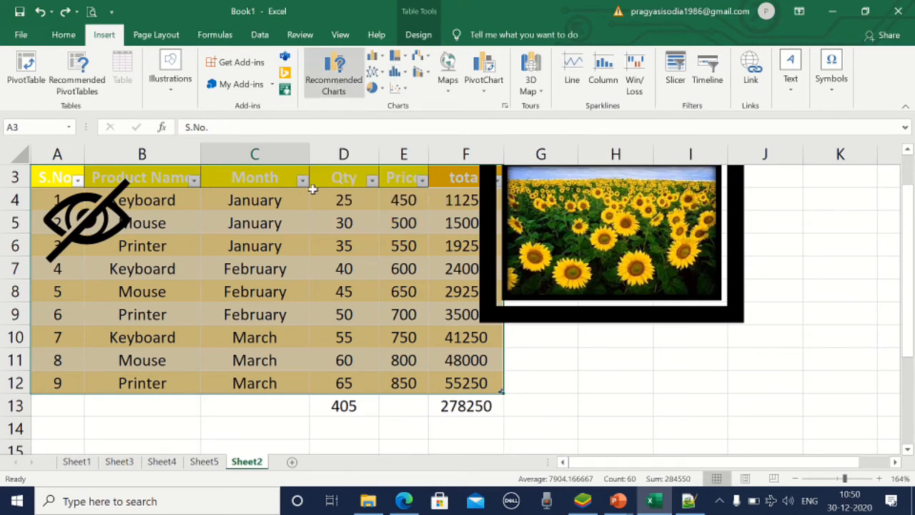
click(333, 71)
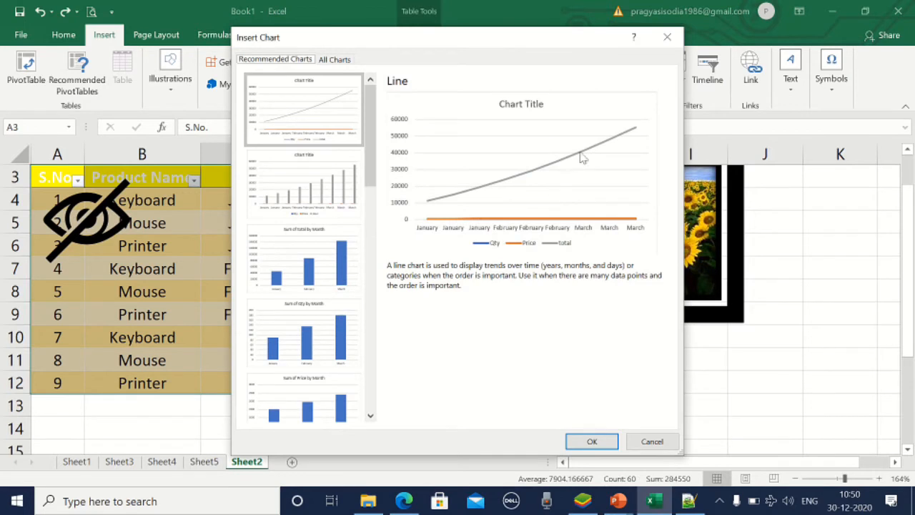
click(318, 209)
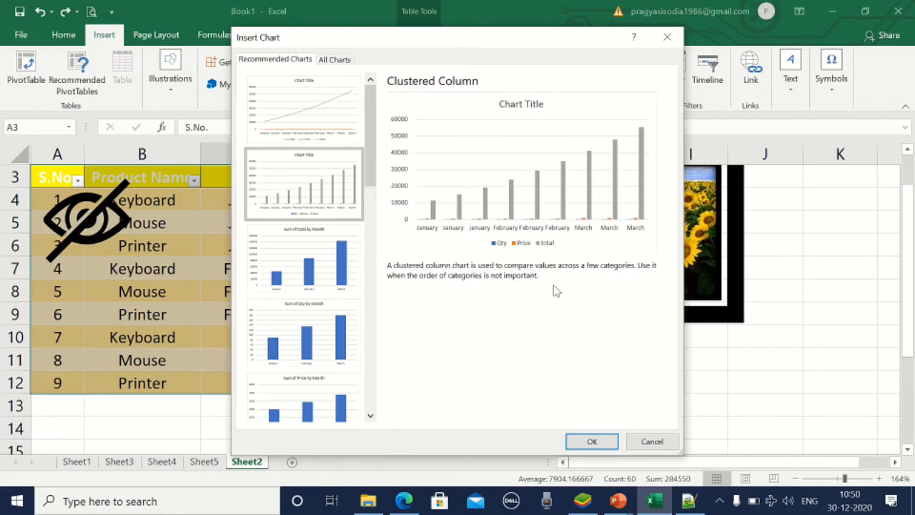
click(591, 441)
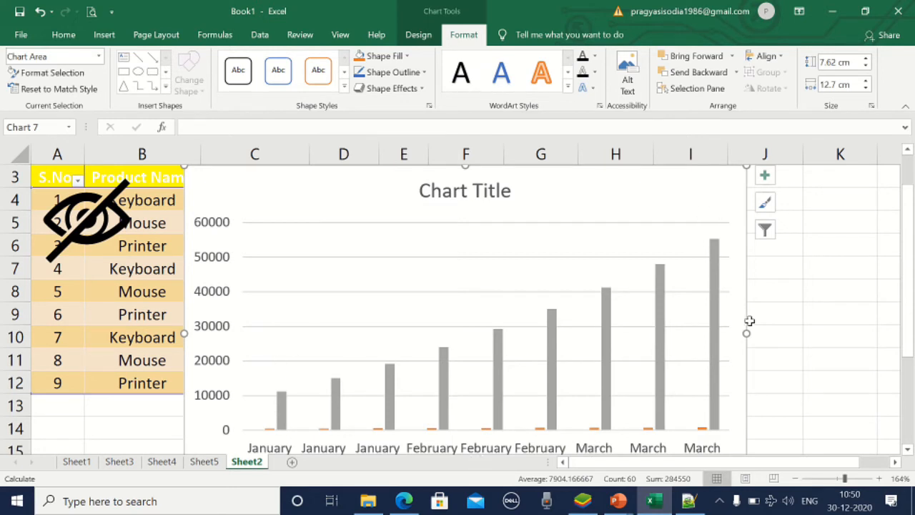
Resize the column chart to about 6.23 cm high by 8.77 cm wide and move it off the table, beside the data
drag(747, 332, 625, 327)
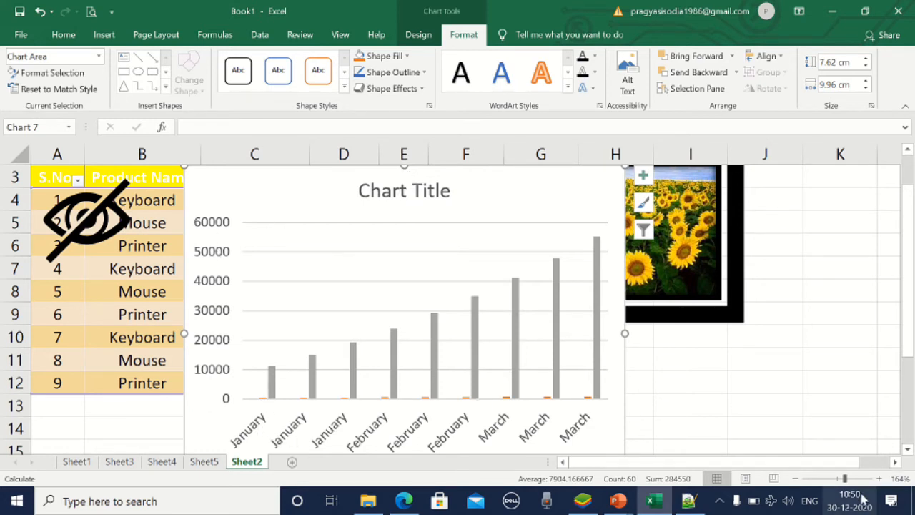
drag(844, 479, 836, 478)
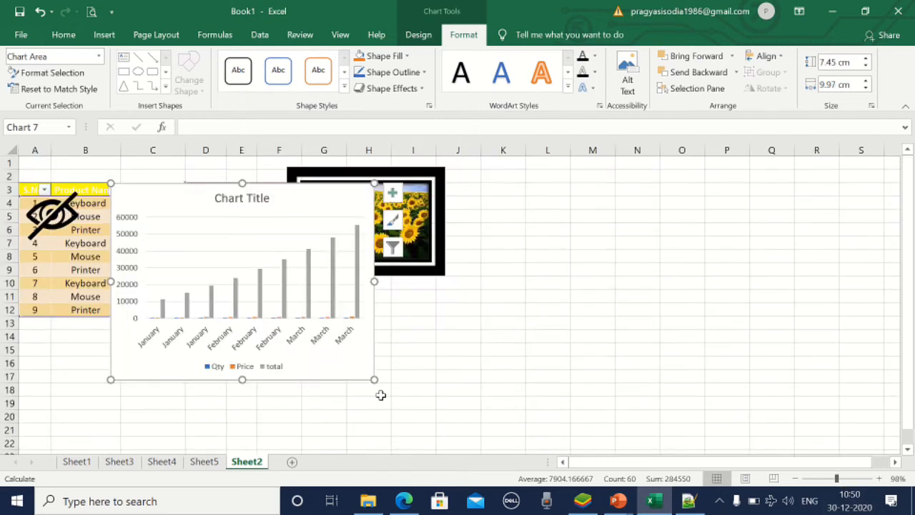
drag(376, 380, 343, 347)
drag(842, 480, 842, 479)
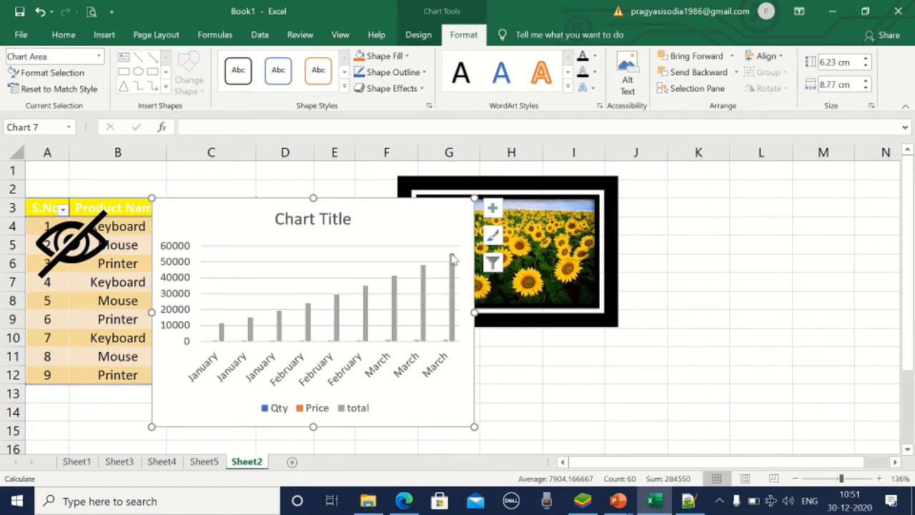
mouse_move(451, 258)
drag(223, 203, 541, 208)
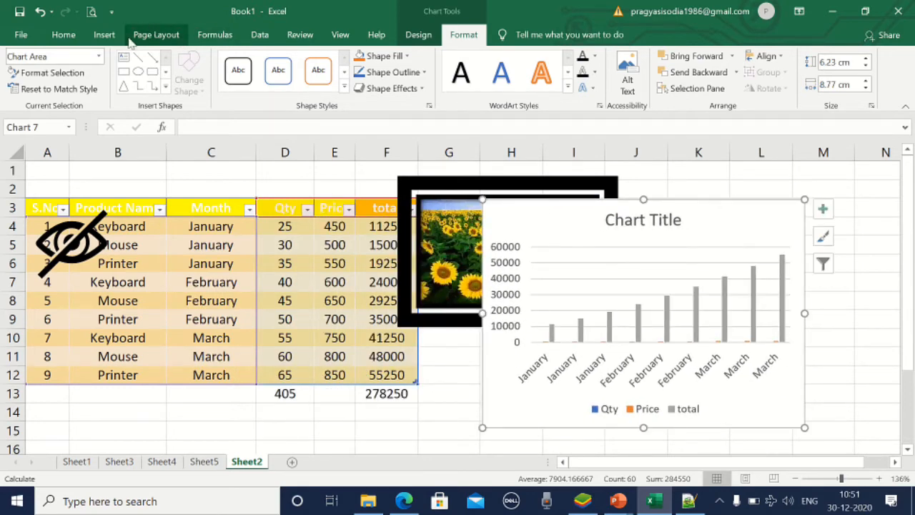
Reapply the Clustered Column type to the Sheet2 chart, preview a line type, and change the chart to a Treemap
click(106, 35)
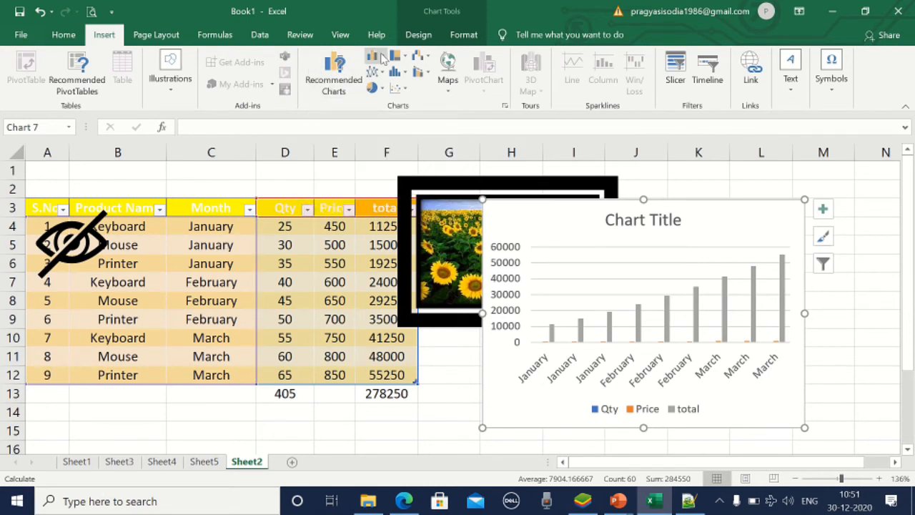
click(383, 59)
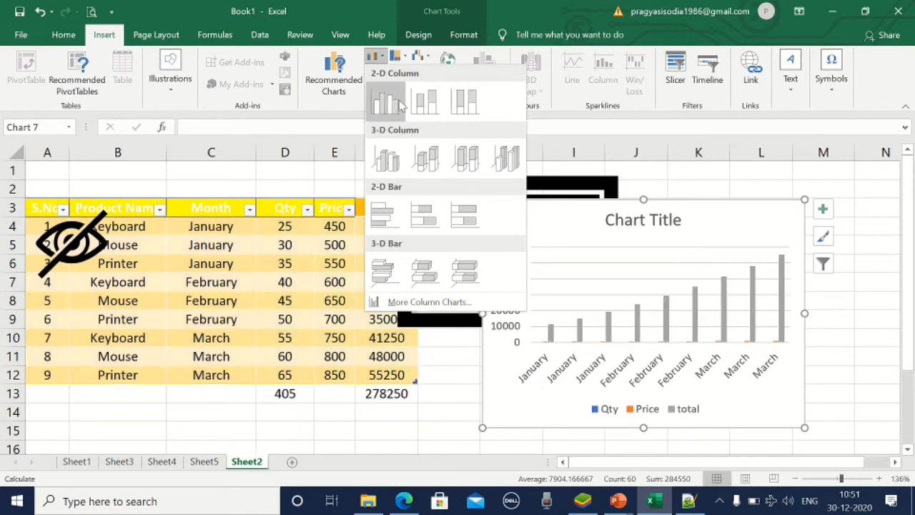
click(400, 105)
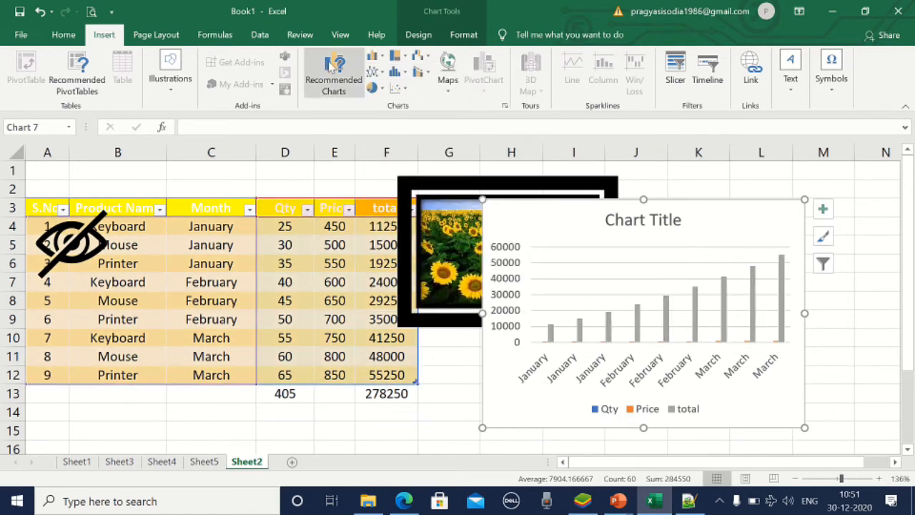
click(379, 74)
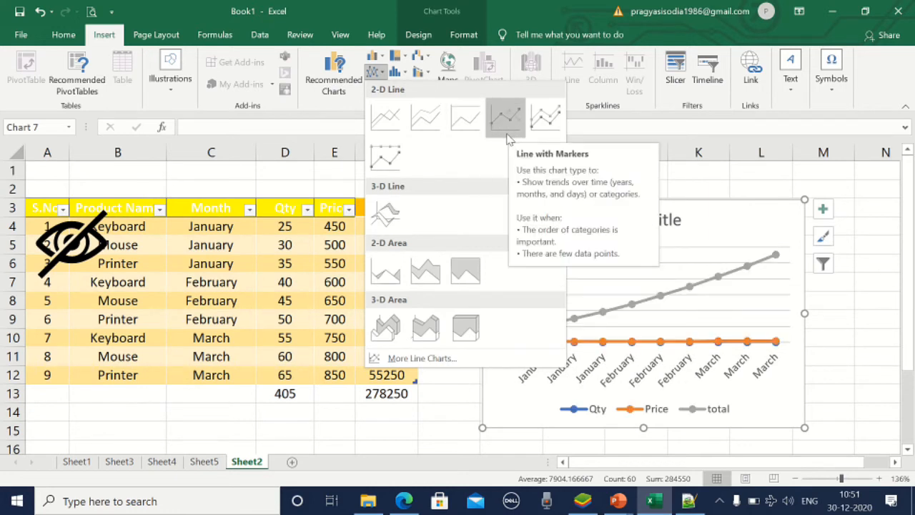
click(399, 57)
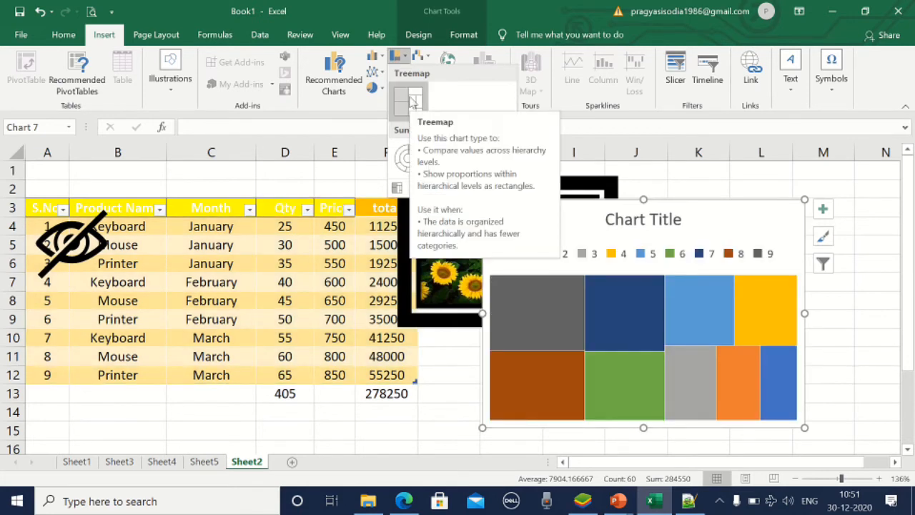
click(410, 101)
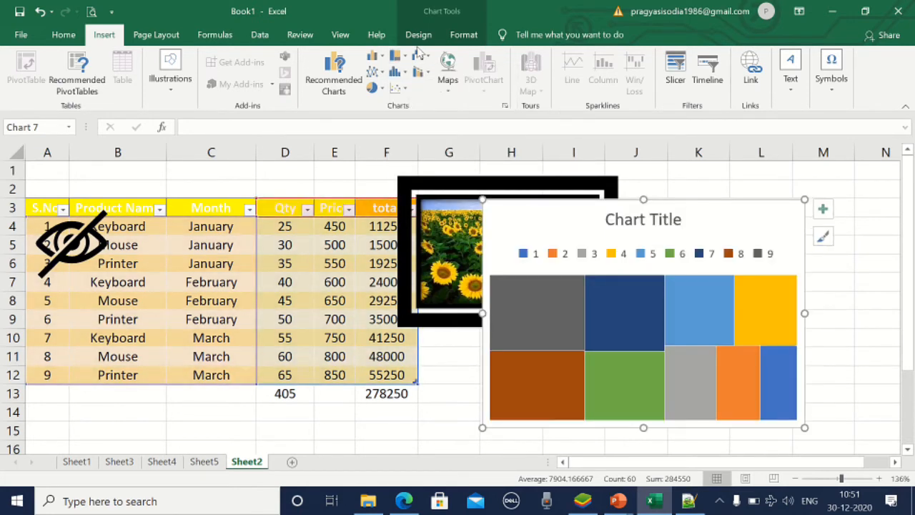
Change the chart to a Wireframe 3-D Surface and look through the Scatter, Bubble and Combo chart types
click(422, 56)
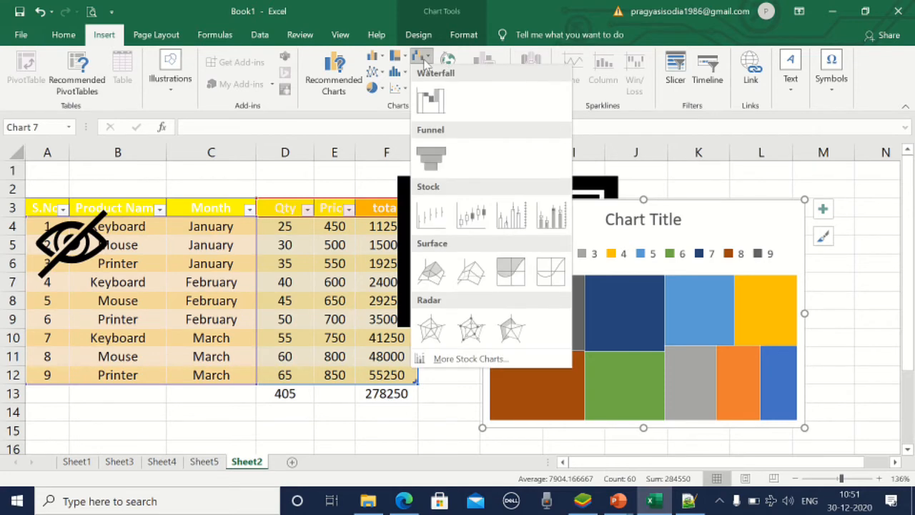
click(487, 280)
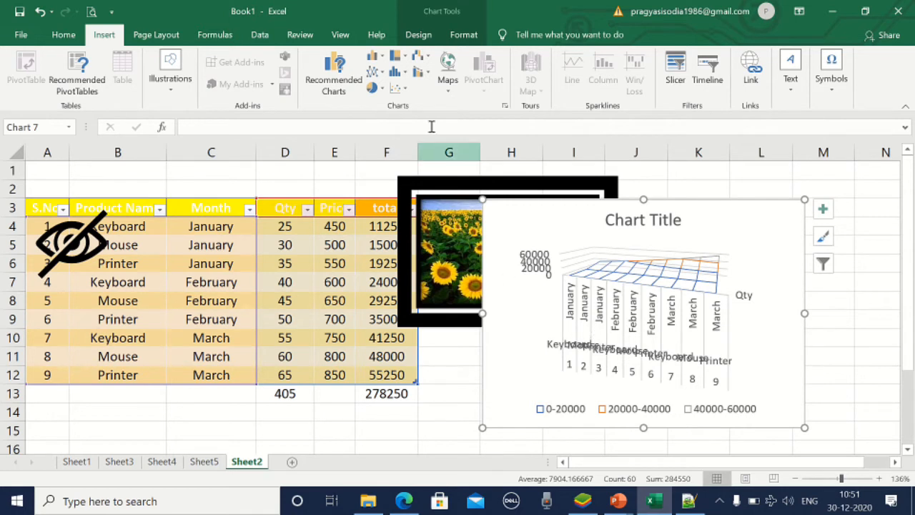
click(405, 89)
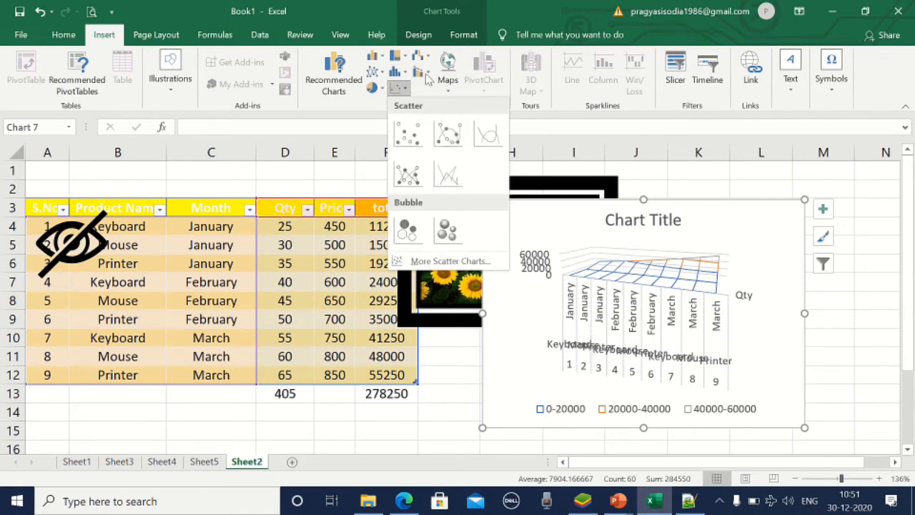
click(425, 74)
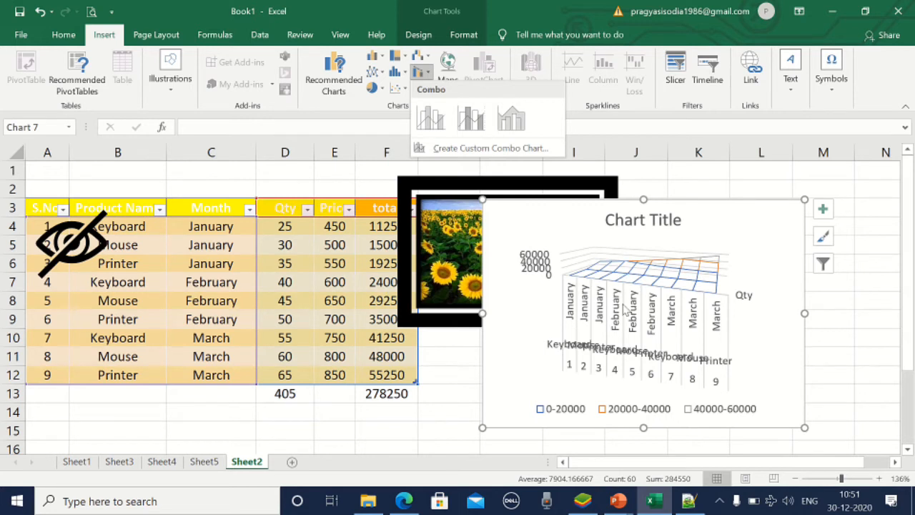
click(345, 293)
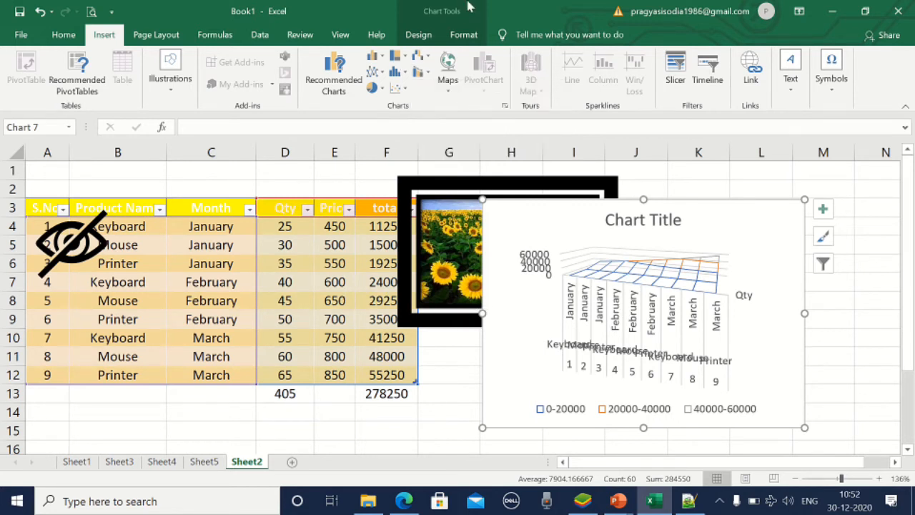
Change the Sheet2 chart to a Filled Map and return to the data table
click(450, 92)
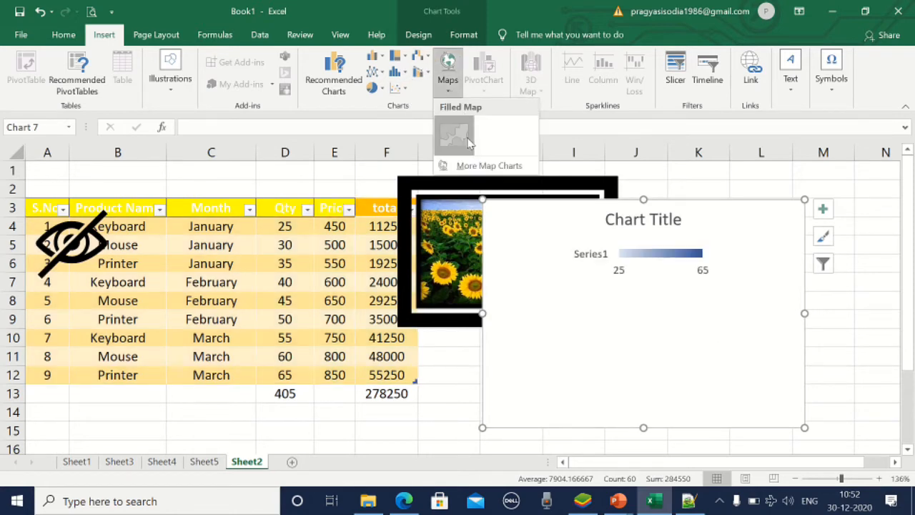
click(467, 140)
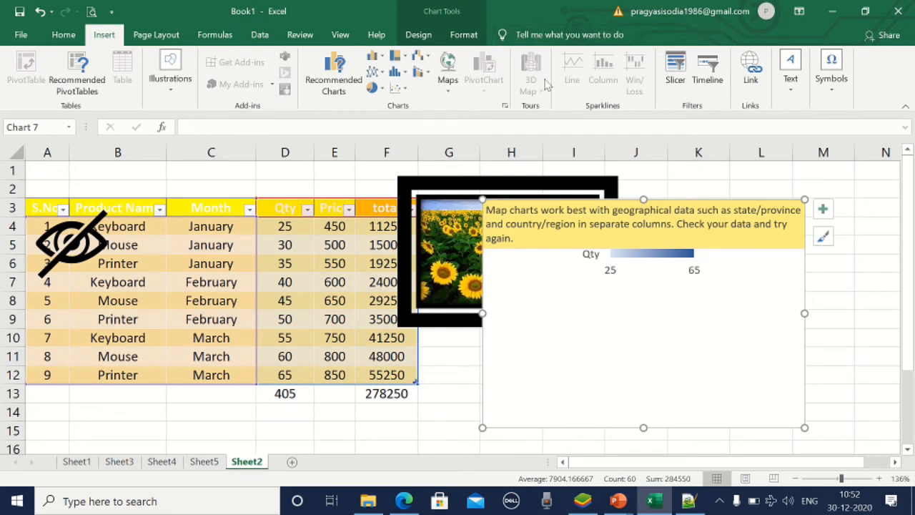
scroll(546, 81, up, 1)
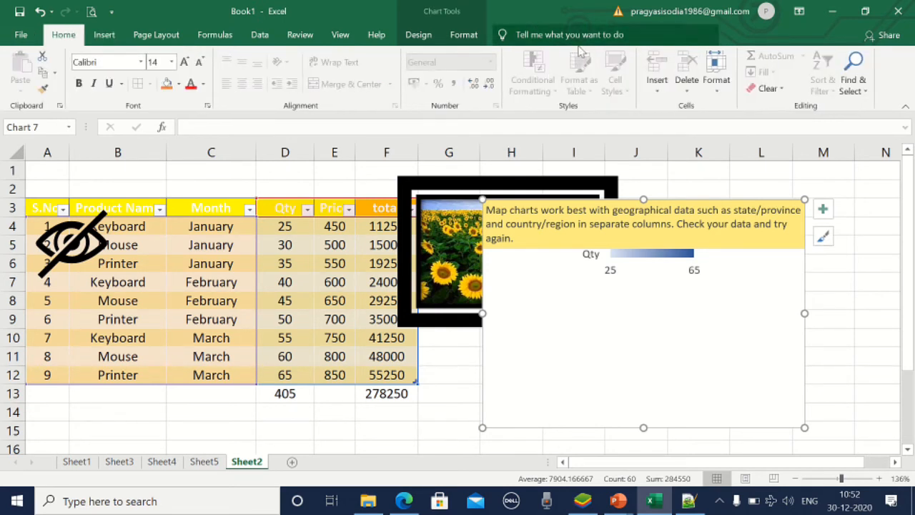
click(104, 35)
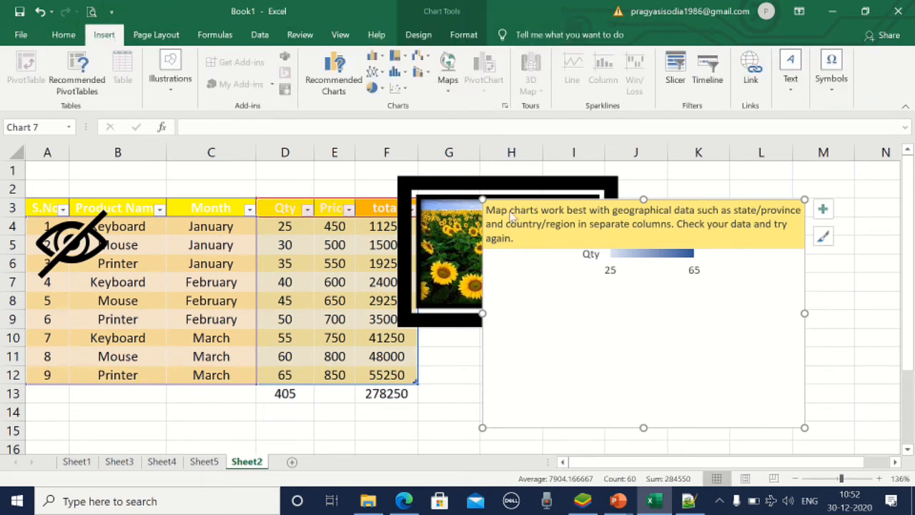
right_click(322, 286)
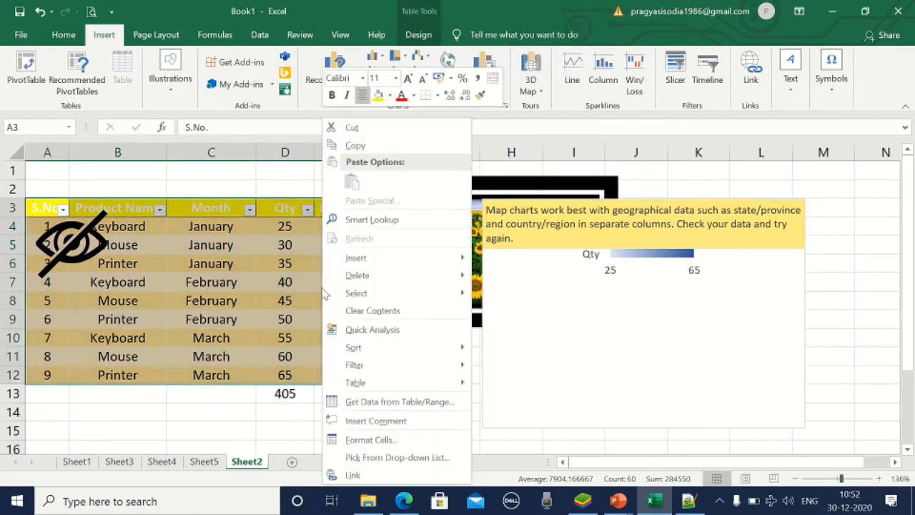
key(Escape)
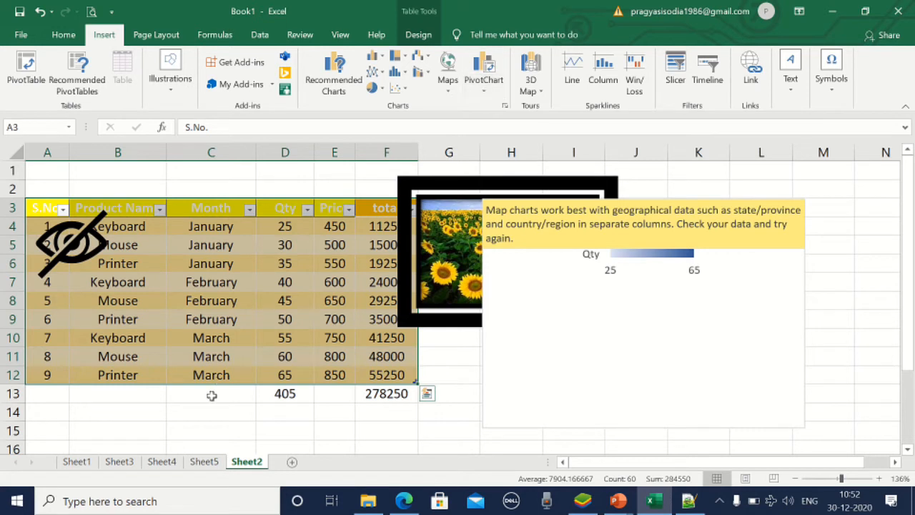
Insert a Line PivotChart from the PivotTable in A3:B8 on Sheet5
click(205, 462)
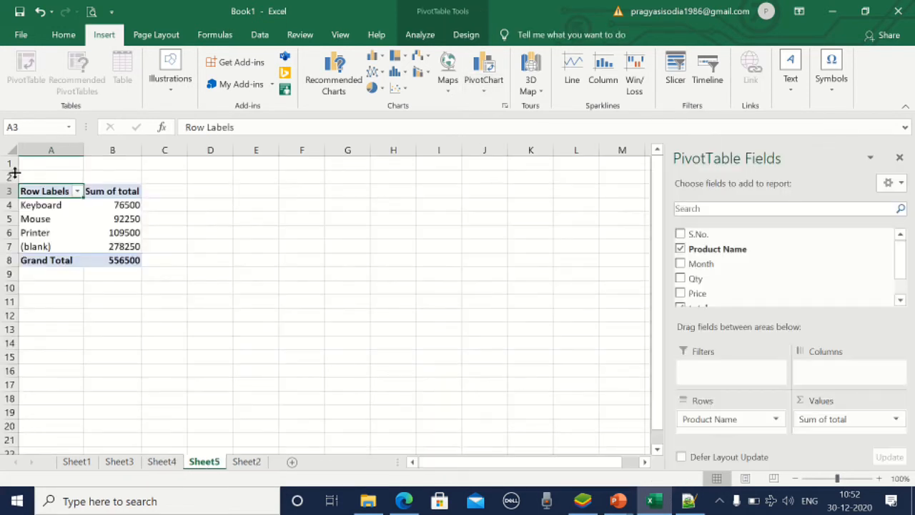
drag(33, 187, 137, 262)
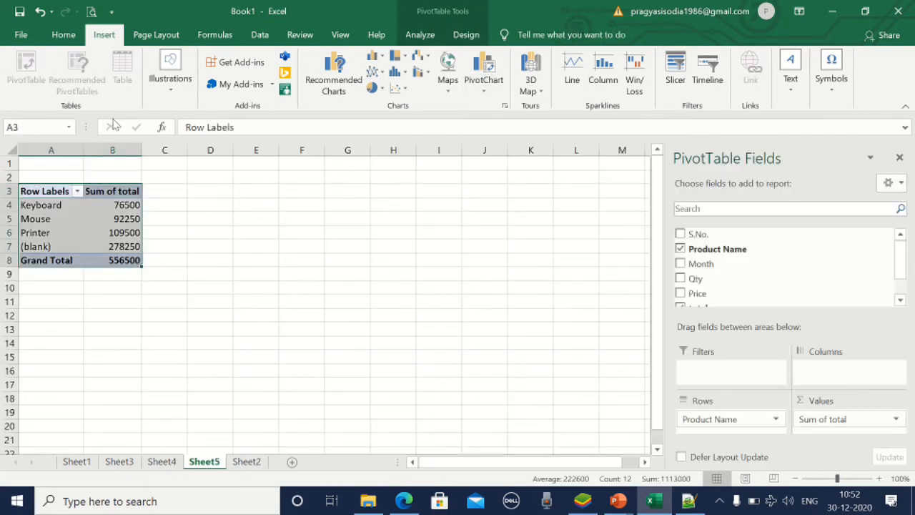
click(484, 63)
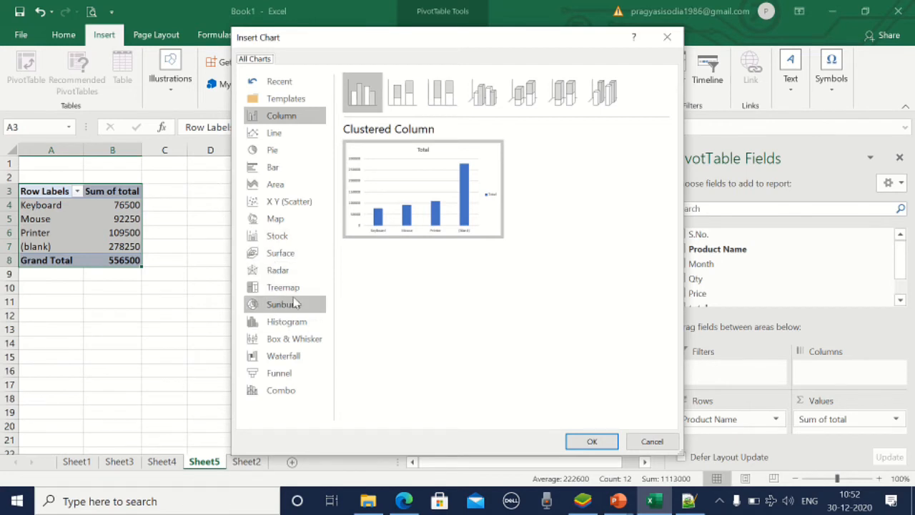
click(279, 133)
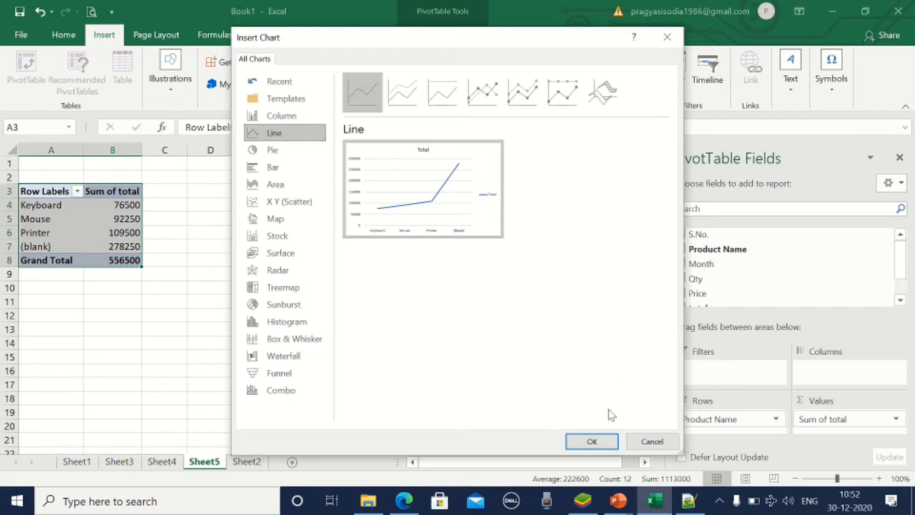
click(592, 441)
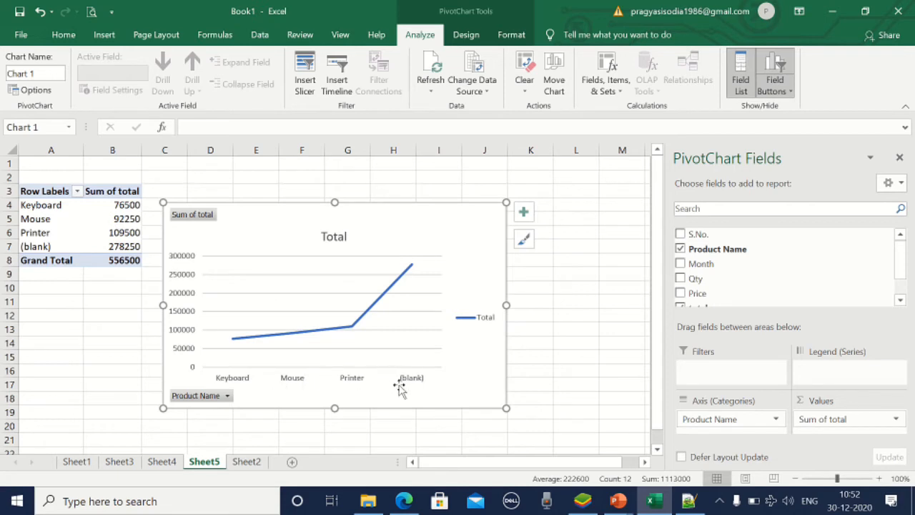
click(227, 342)
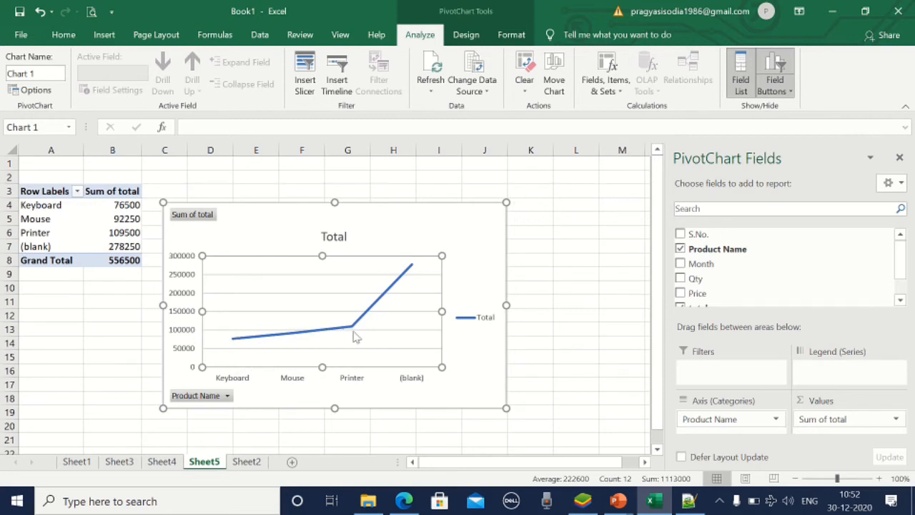
scroll(381, 306, down, 1)
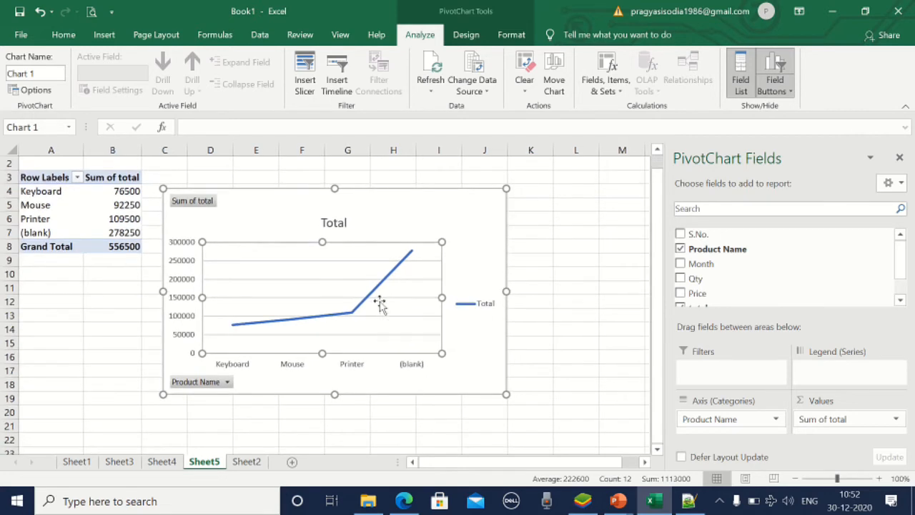
scroll(321, 249, right, 1)
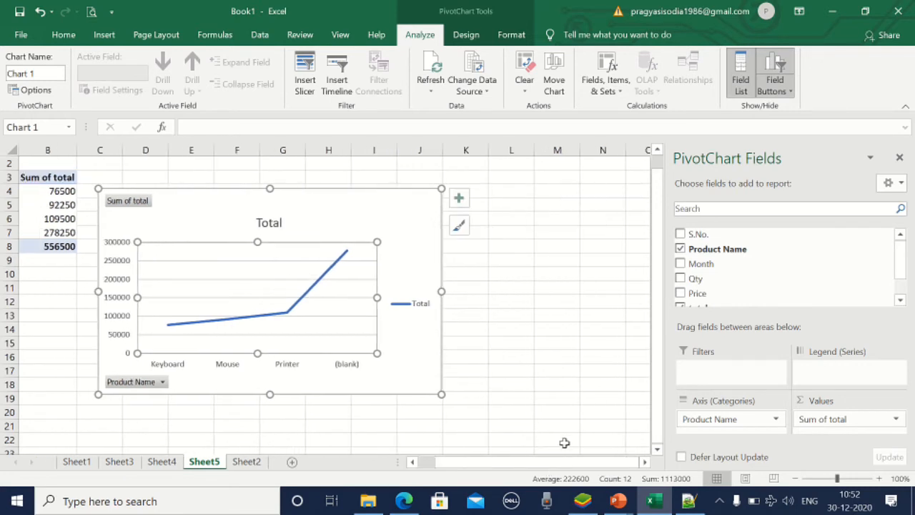
drag(568, 462, 397, 479)
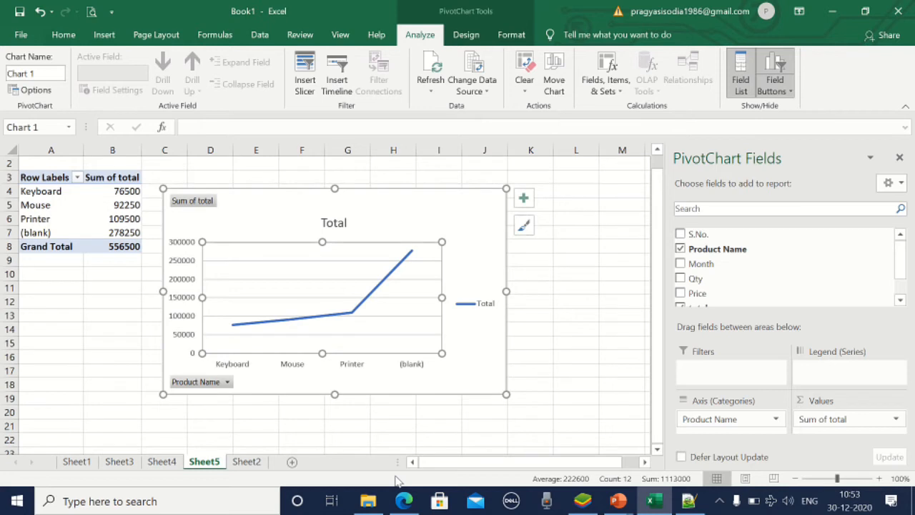
Try to open 3D Maps from an empty cell beside the PivotChart and dismiss the Data Analysis add-ins request
click(101, 37)
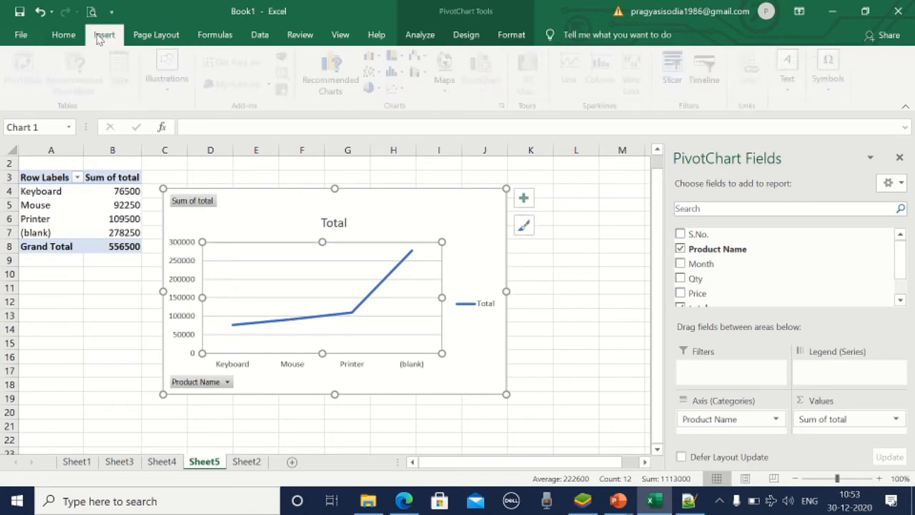
click(529, 237)
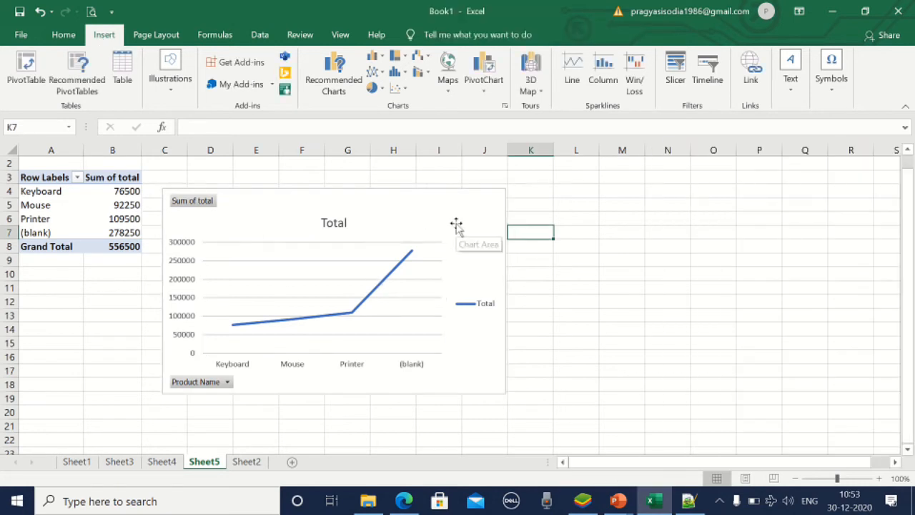
click(536, 90)
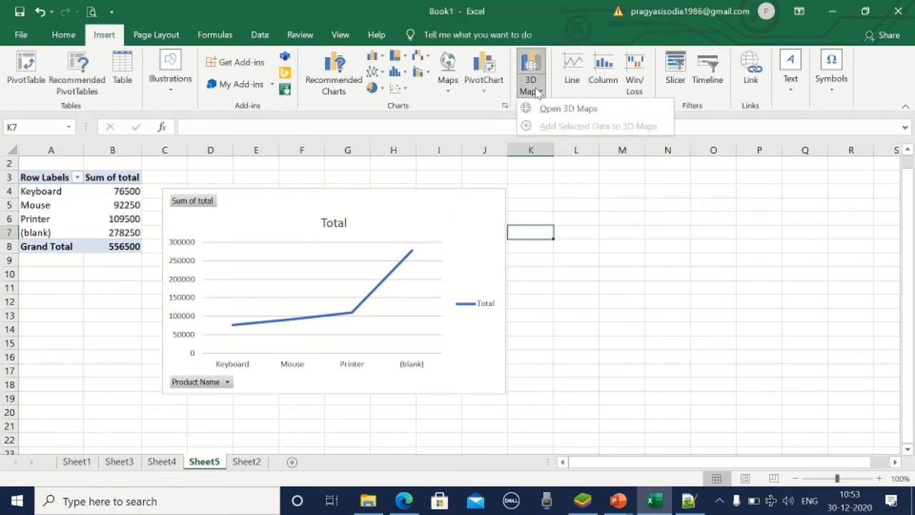
click(614, 111)
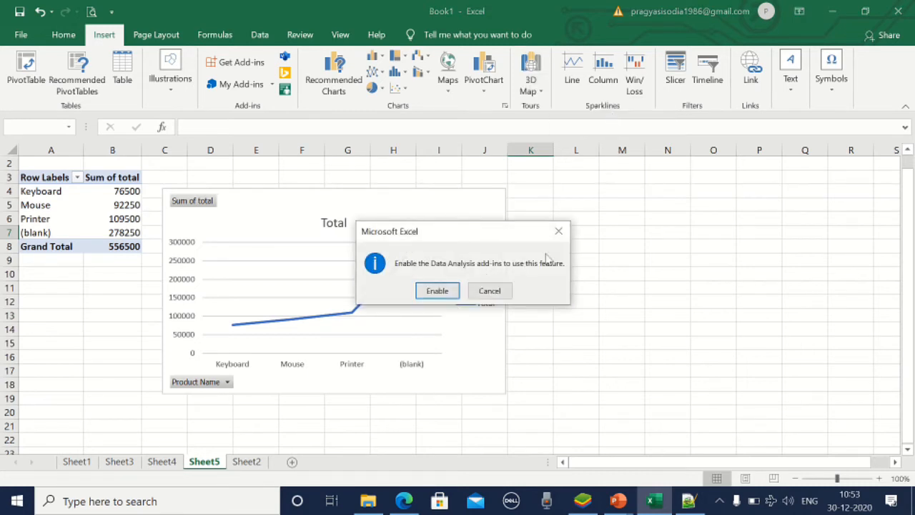
click(559, 231)
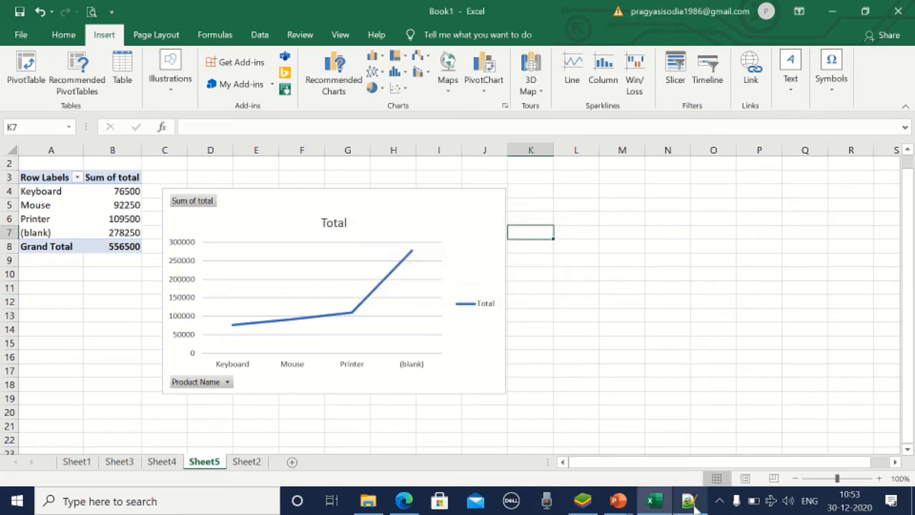
Turn off Airplane mode in the Windows network settings and return to the worksheet
click(772, 501)
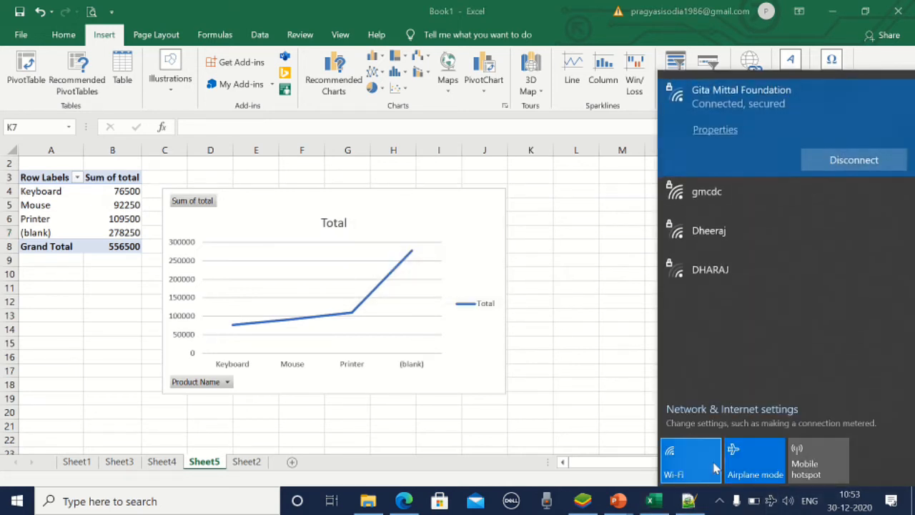
click(754, 462)
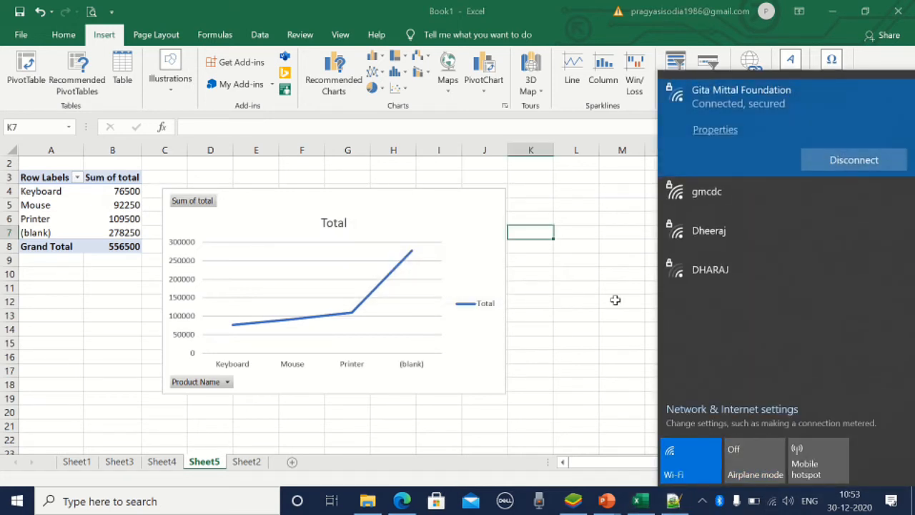
click(615, 299)
Open 3D Maps with the Data Analysis add-ins enabled and explore the map in Tour 1
click(532, 85)
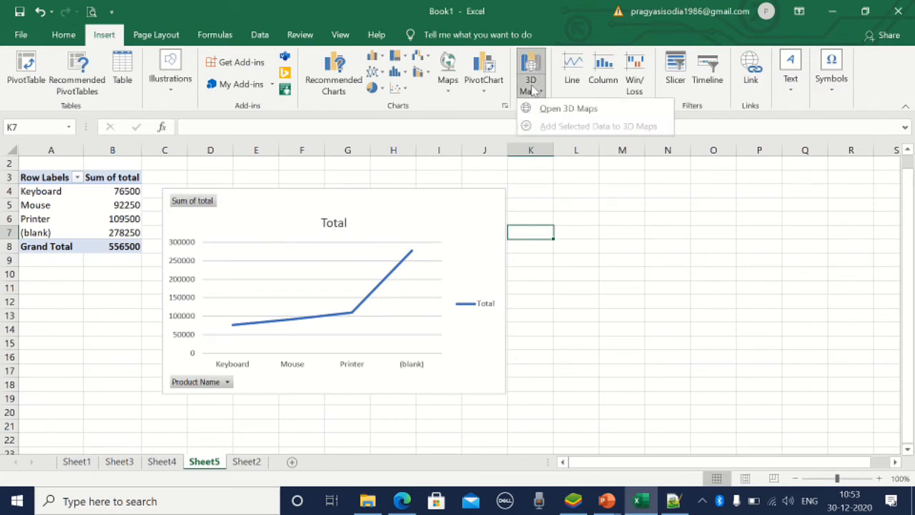
click(531, 66)
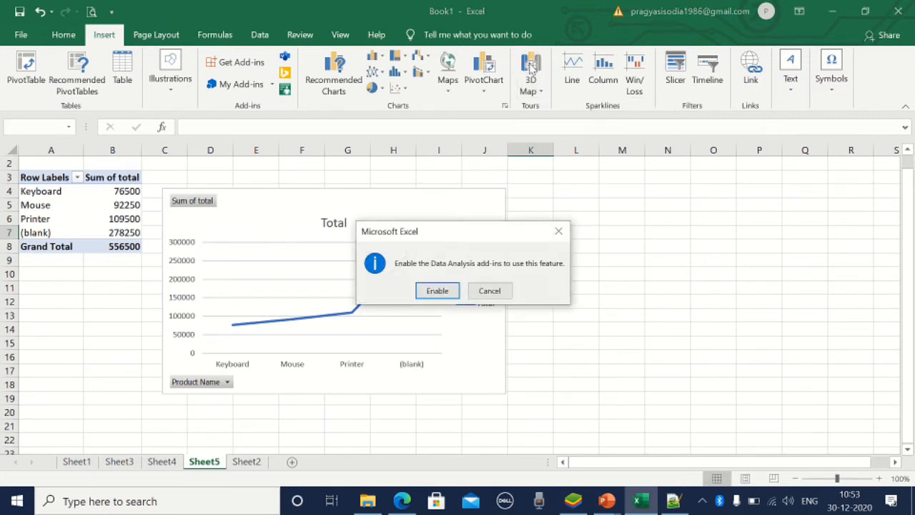
click(436, 292)
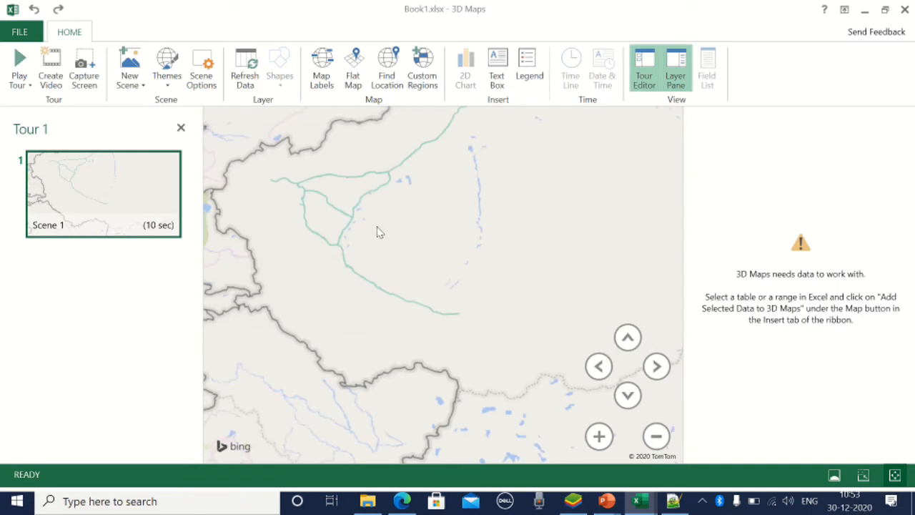
drag(380, 232, 616, 244)
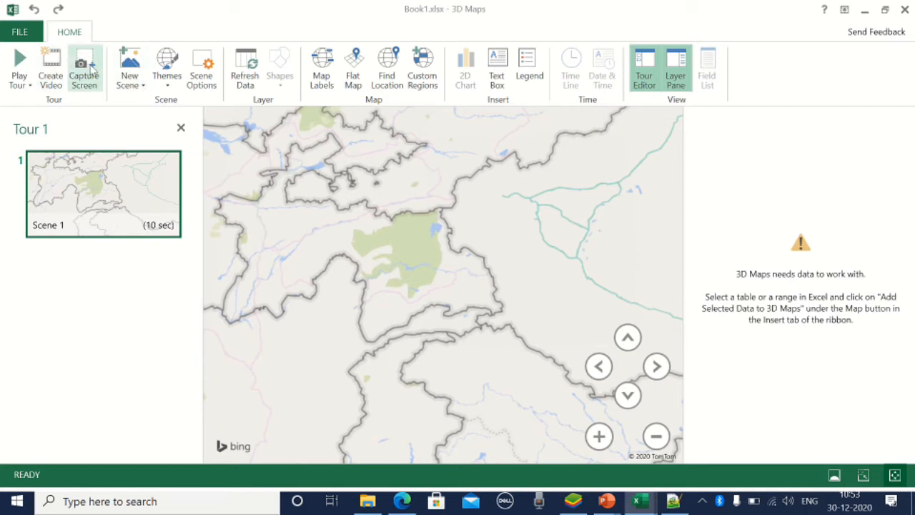
scroll(322, 215, up, 5)
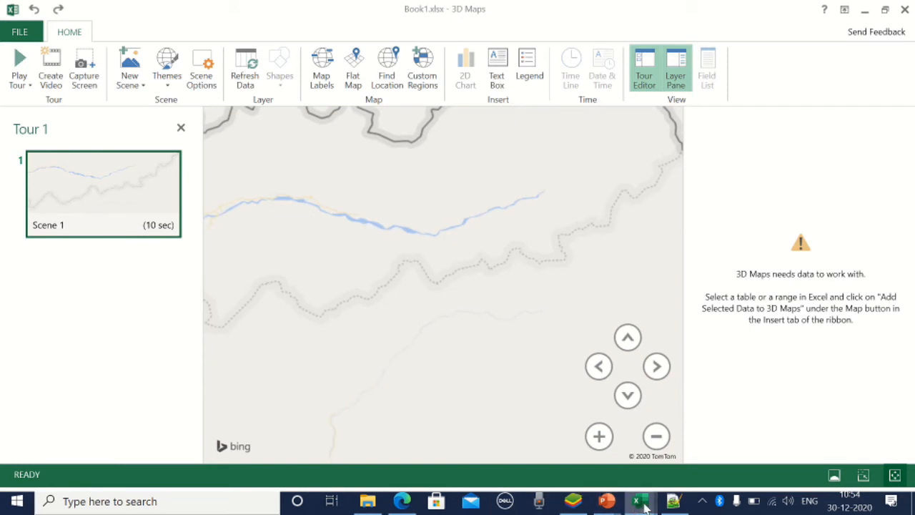
Return to the Book1 workbook and delete the blue oval and rectangle covering the marks table on Sheet1
mouse_move(644, 504)
click(577, 456)
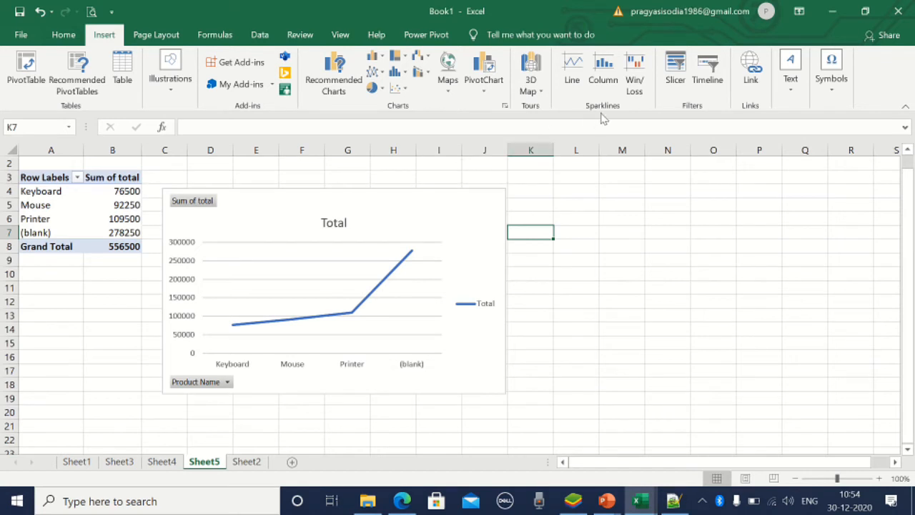
click(248, 462)
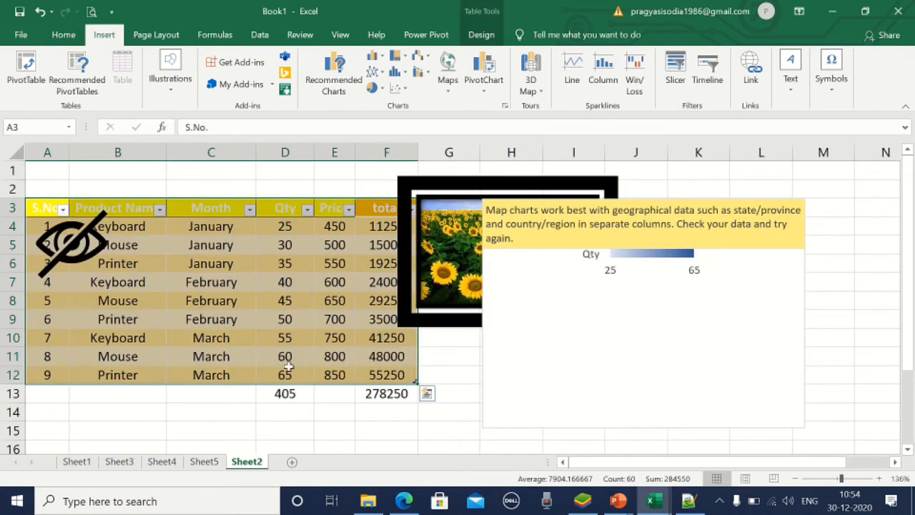
right_click(85, 465)
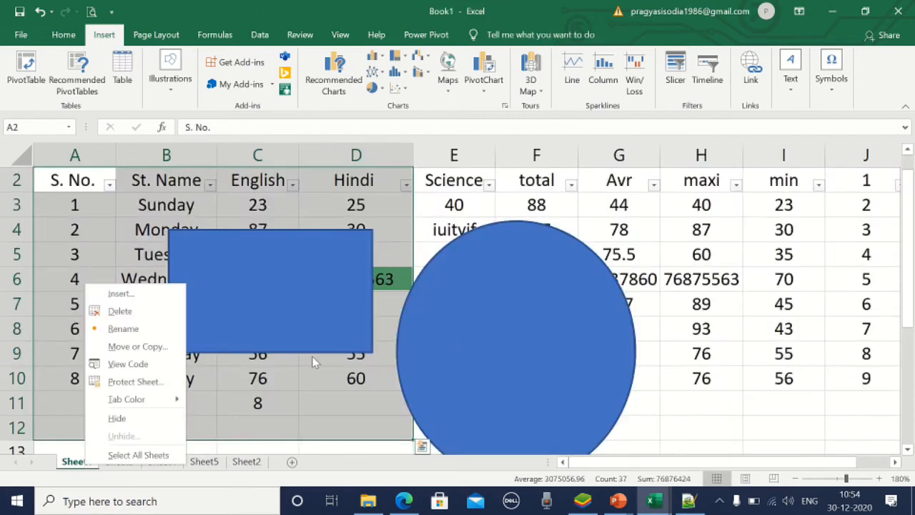
click(489, 342)
click(490, 342)
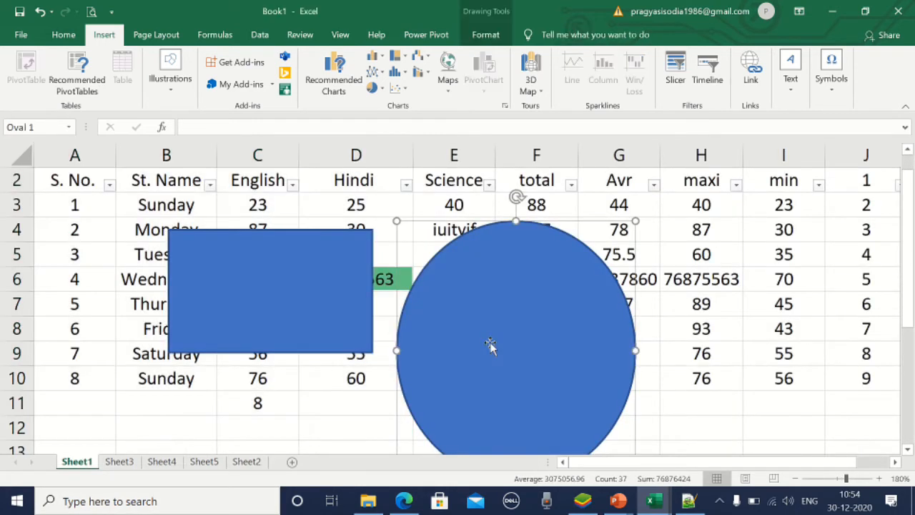
key(Delete)
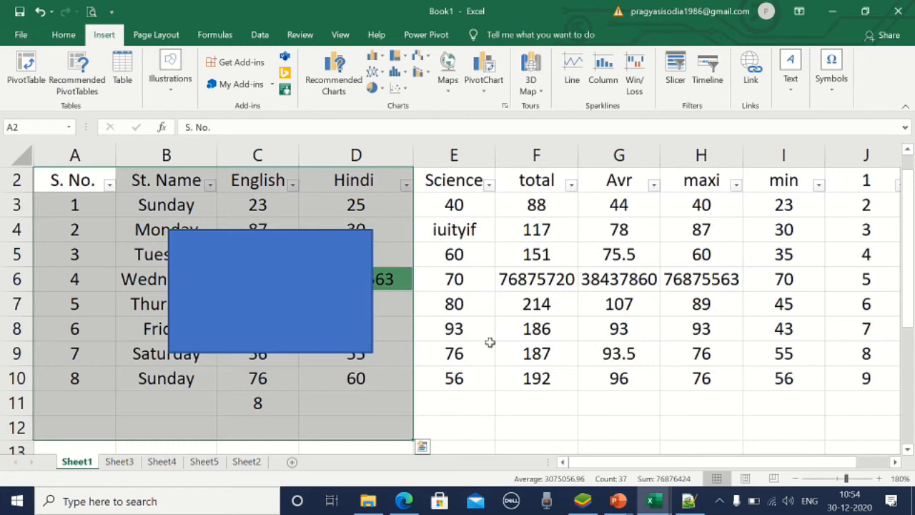
click(320, 303)
key(Delete)
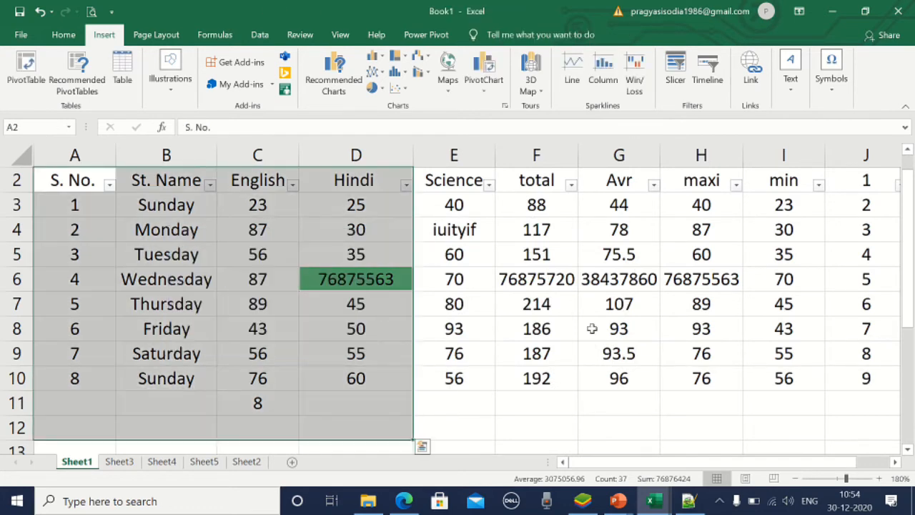
key(alt+Tab)
key(Tab)
key(Tab)
key(Tab)
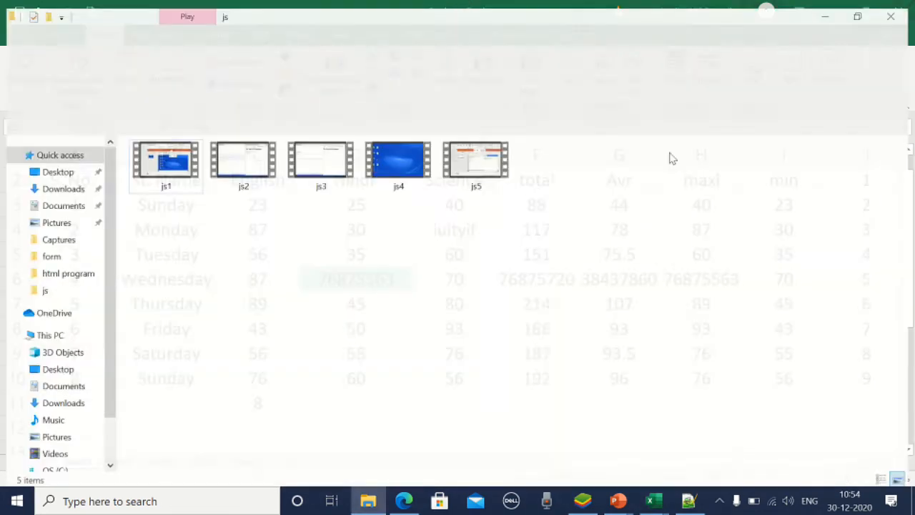
click(653, 504)
click(634, 457)
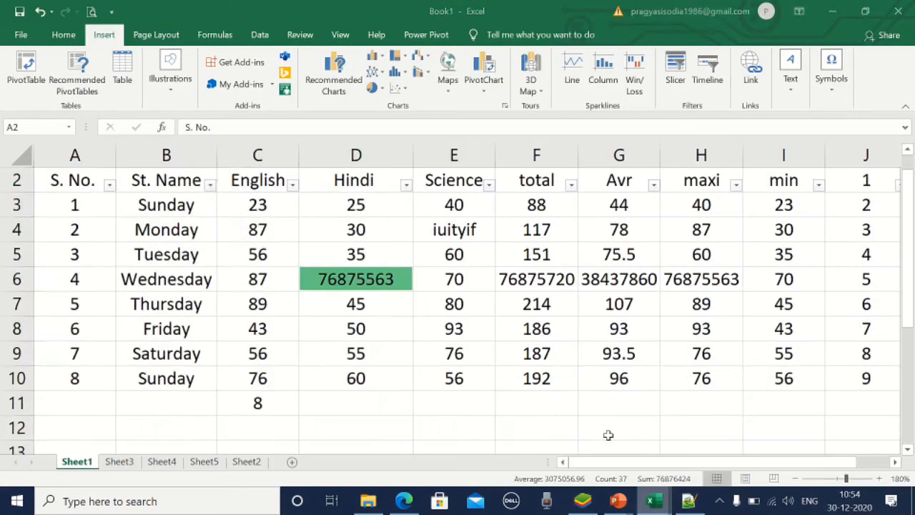
Clear the contents of column J, beside the min column on Sheet1
drag(626, 469, 750, 459)
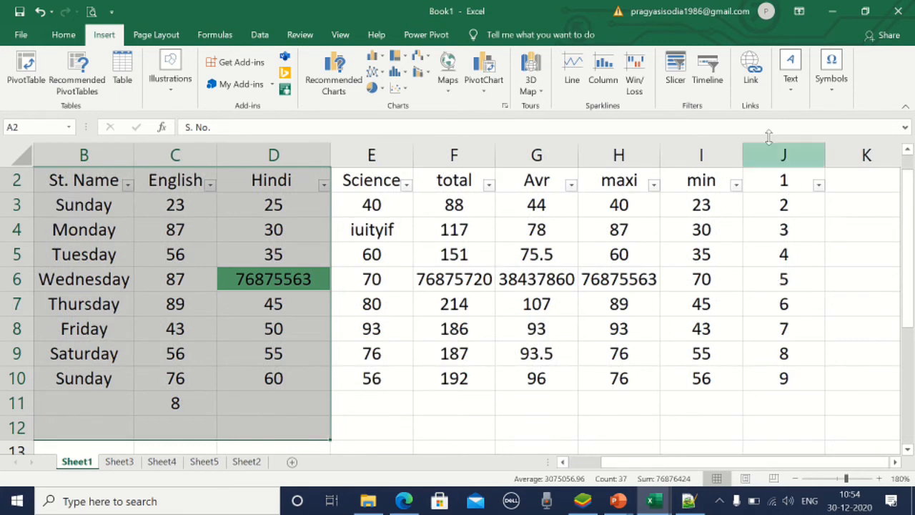
click(785, 154)
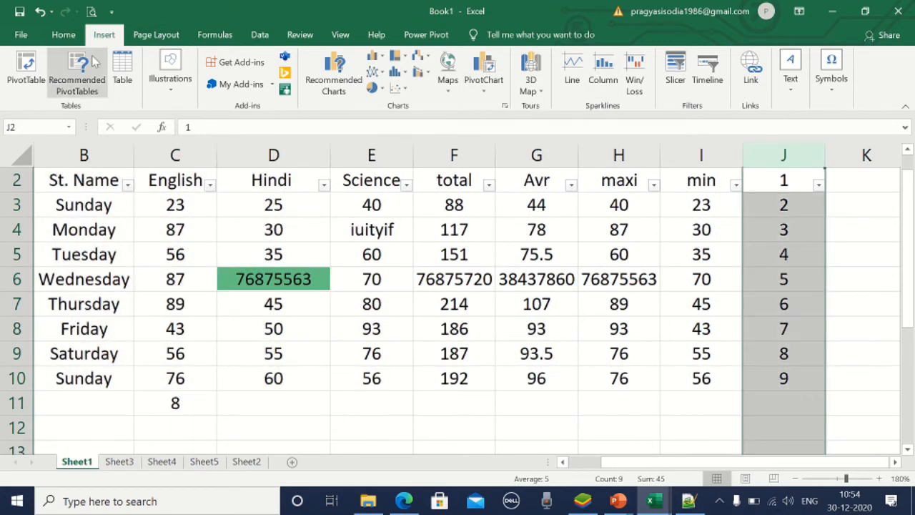
key(Delete)
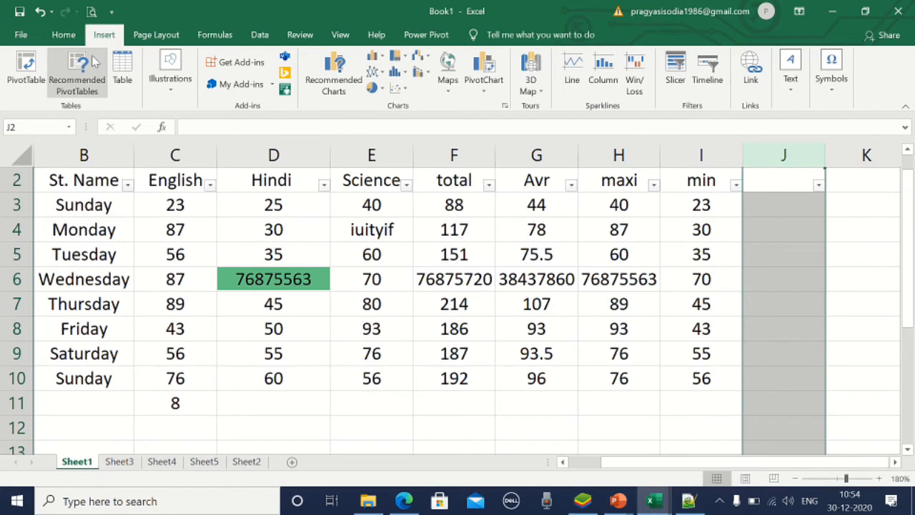
click(63, 34)
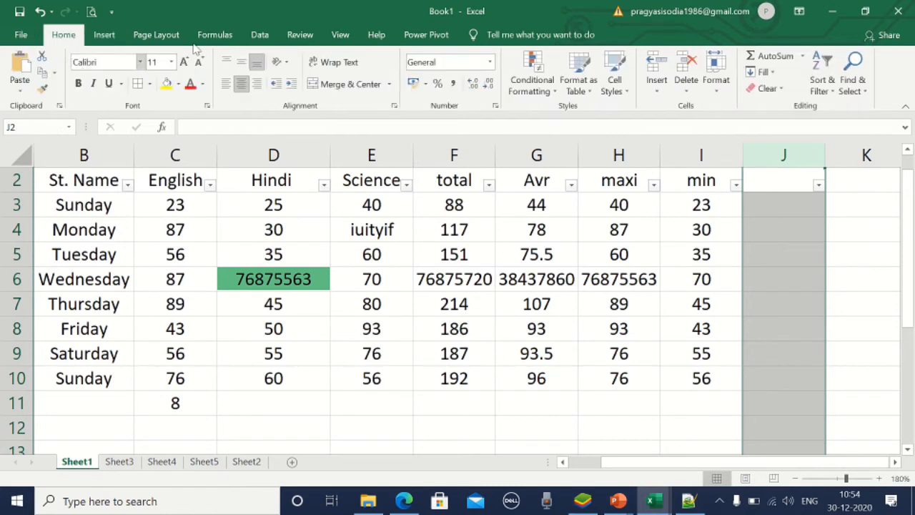
Insert a Line sparkline in J3 from the data range C3:E3 and fill it down to J10
click(782, 204)
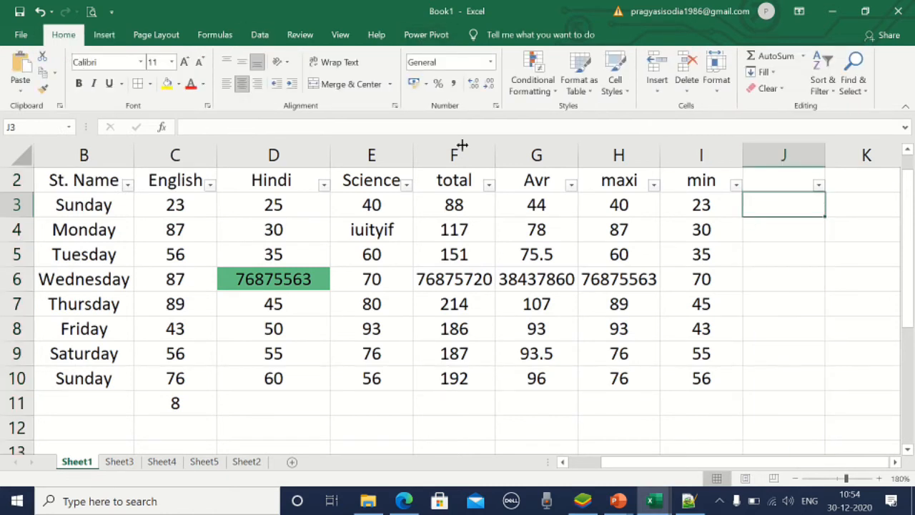
click(104, 34)
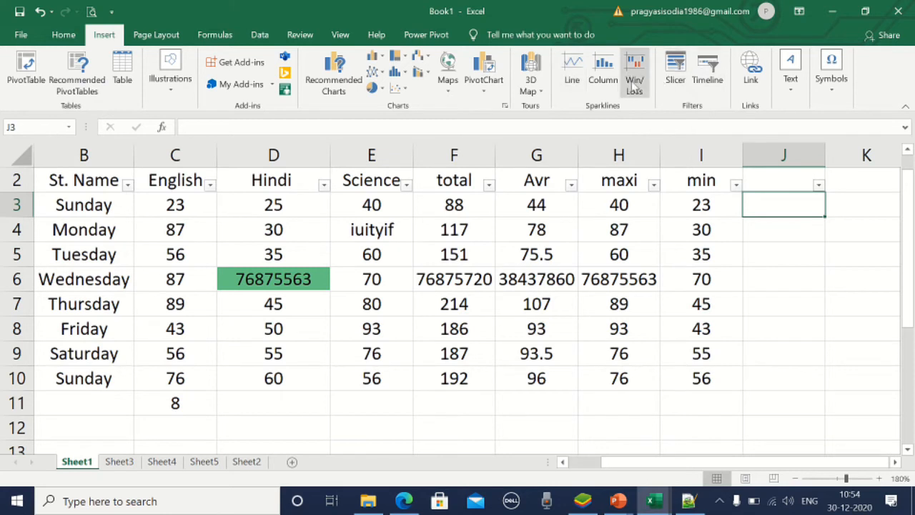
click(569, 73)
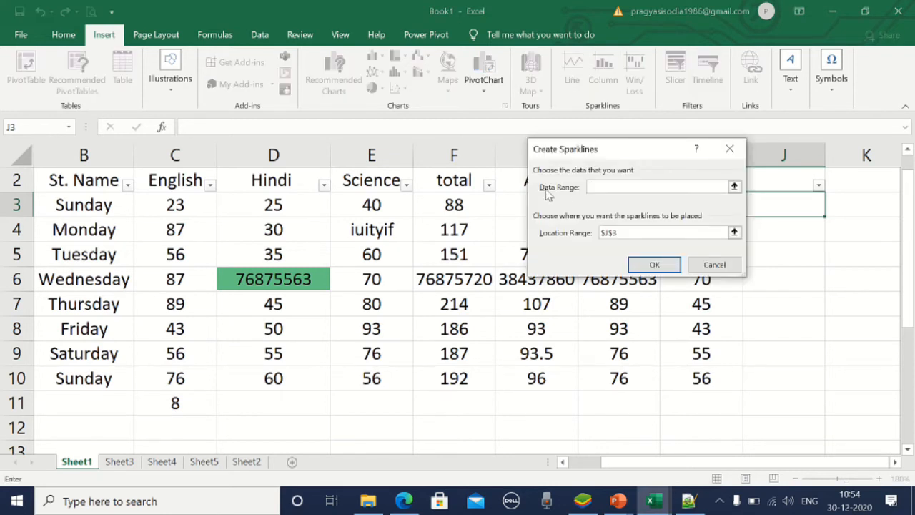
click(734, 185)
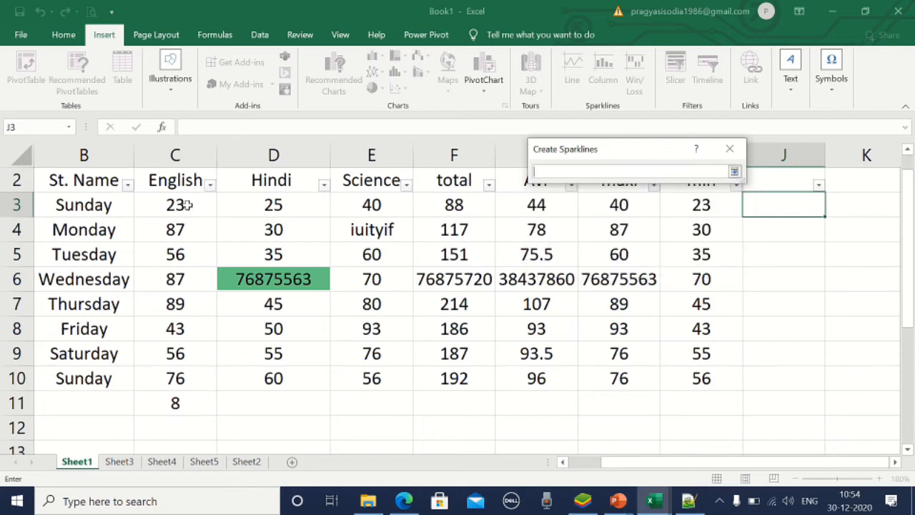
drag(178, 204, 370, 206)
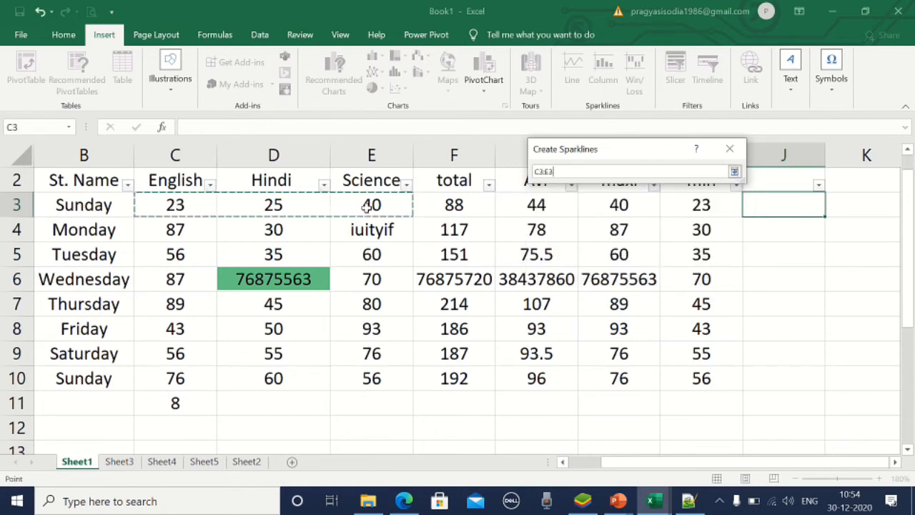
click(735, 172)
click(652, 260)
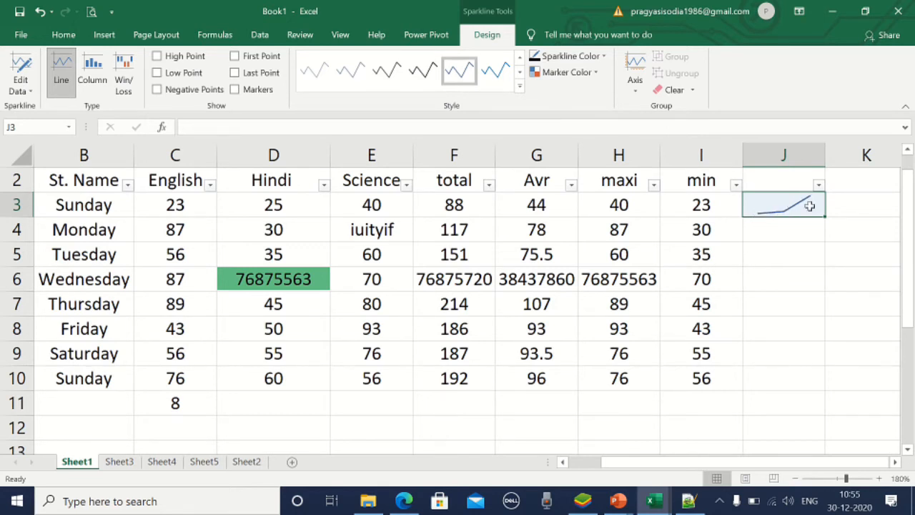
drag(826, 218, 819, 401)
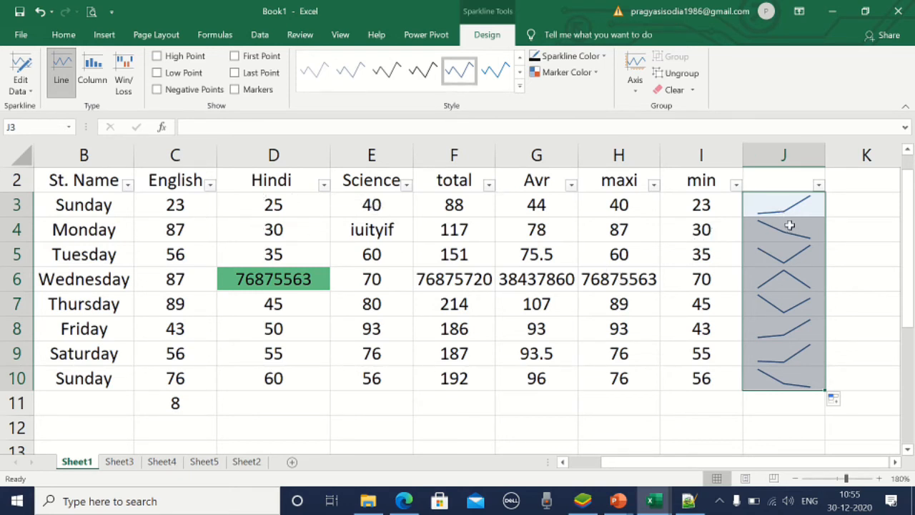
click(782, 205)
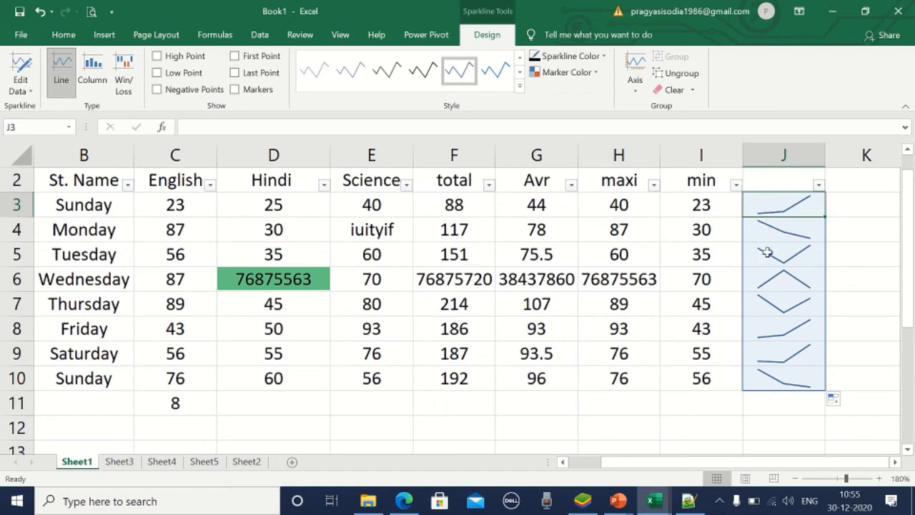
click(784, 285)
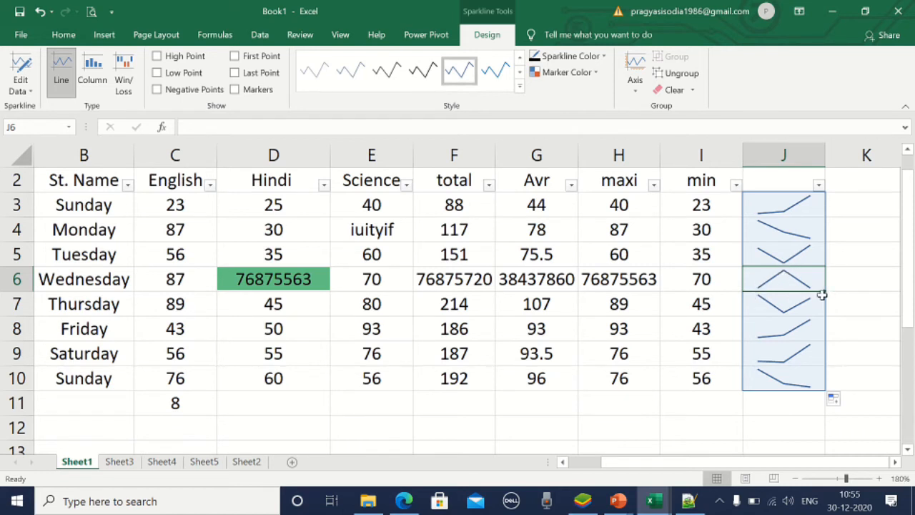
click(193, 310)
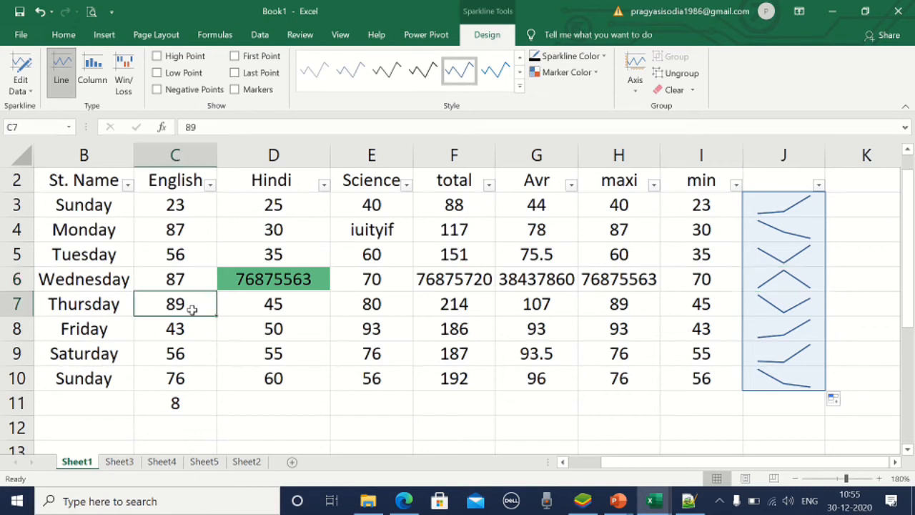
click(275, 307)
click(373, 309)
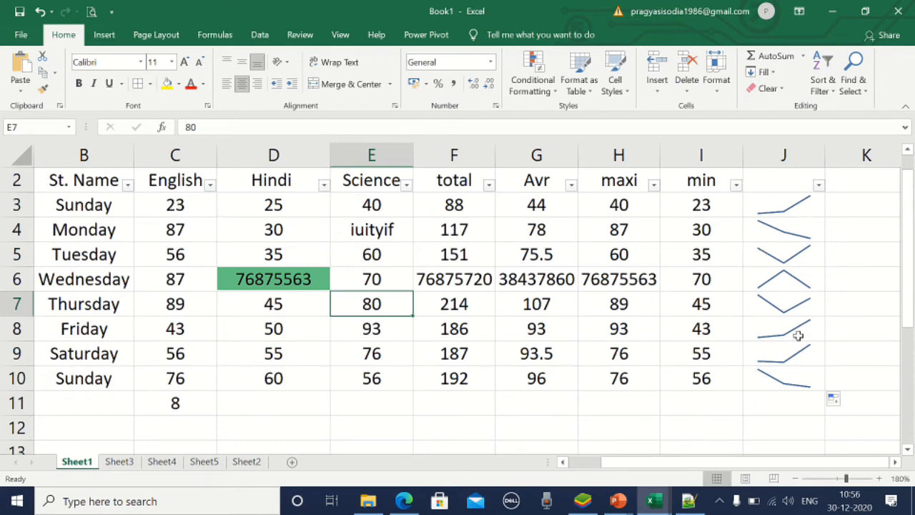
Replace the sparkline in J3 with a Column sparkline based on C3:E3 and fill it down to J10
click(797, 198)
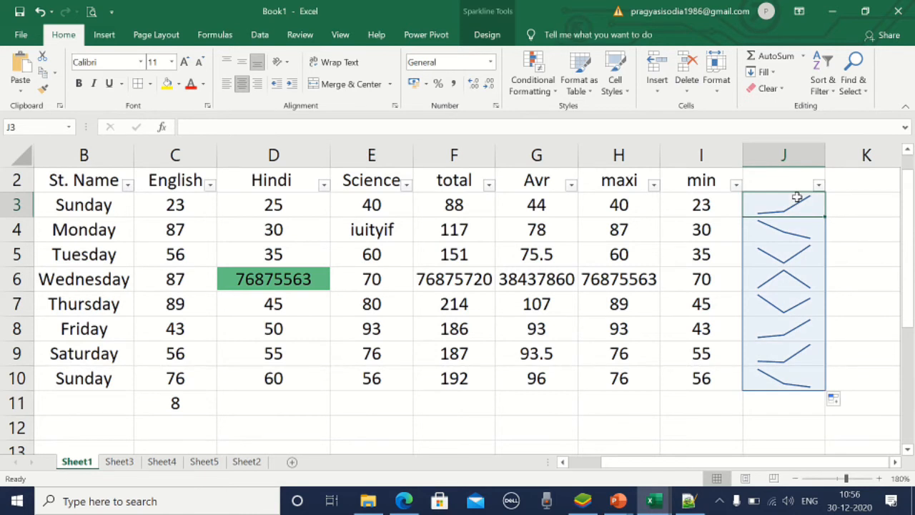
click(104, 34)
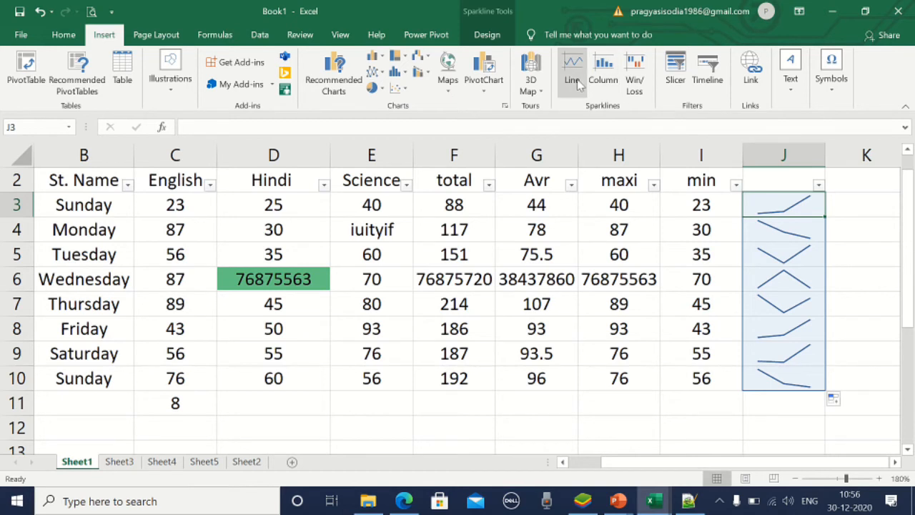
click(604, 78)
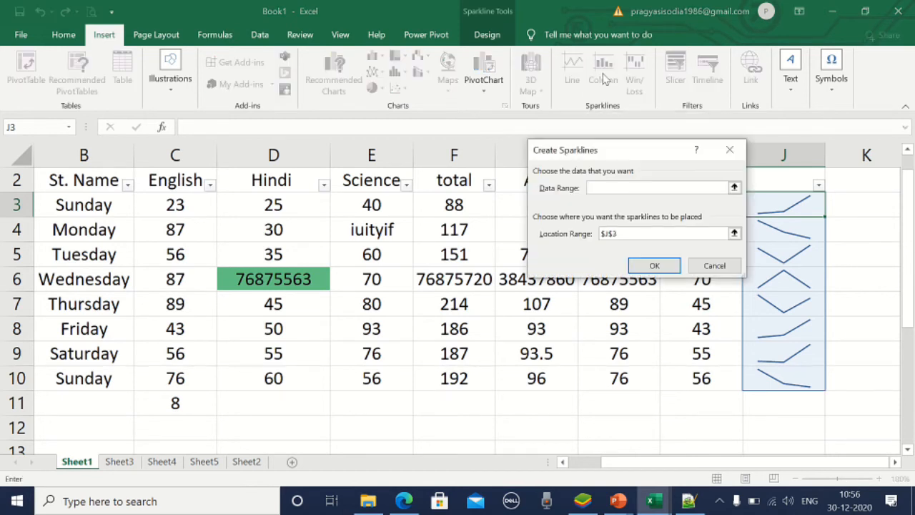
click(735, 188)
drag(166, 208, 370, 205)
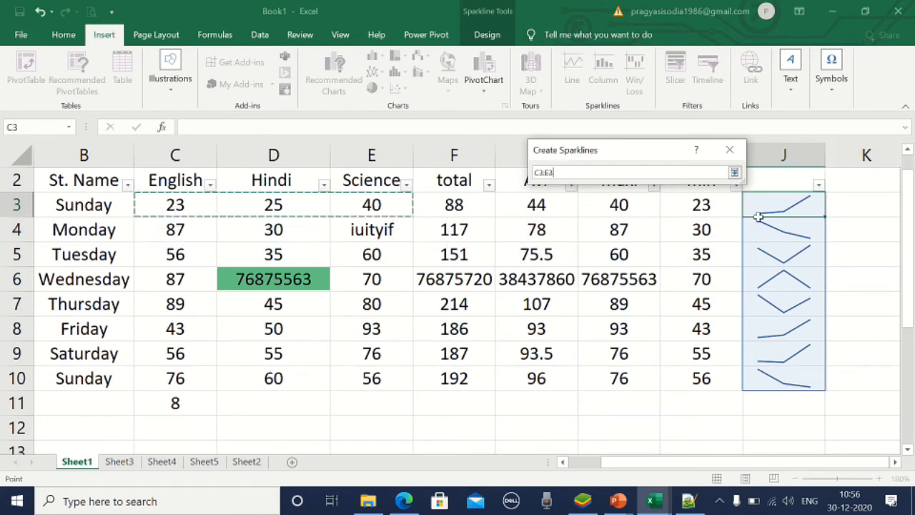
click(734, 172)
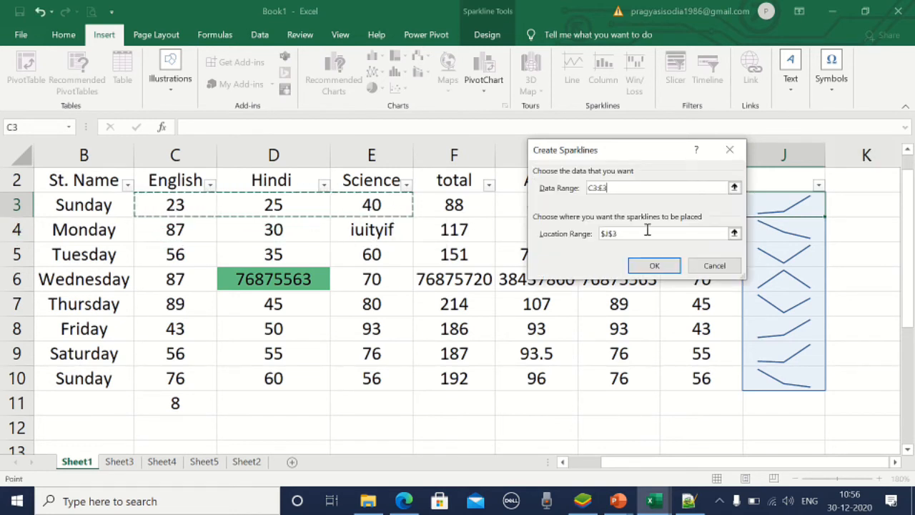
click(652, 267)
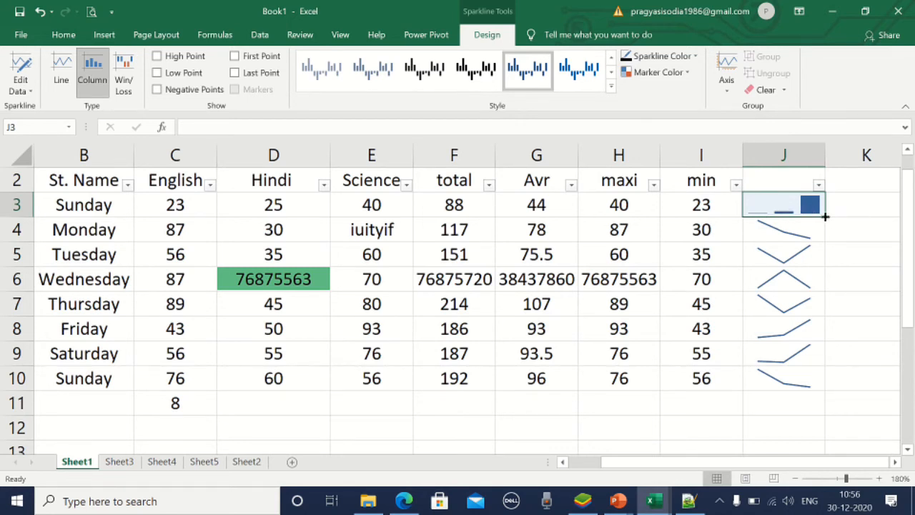
drag(825, 216, 809, 382)
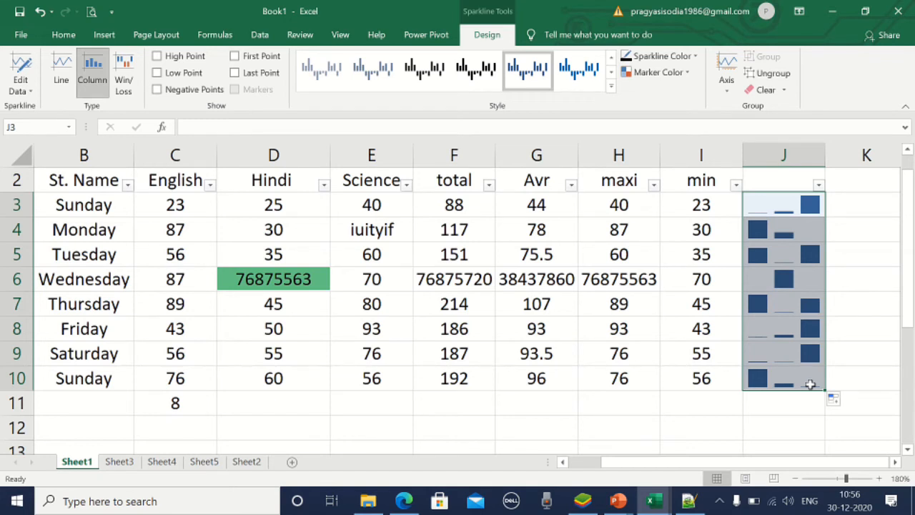
Apply a light gold style to the sparklines in J3:J10 and change their type to Win/Loss
click(612, 86)
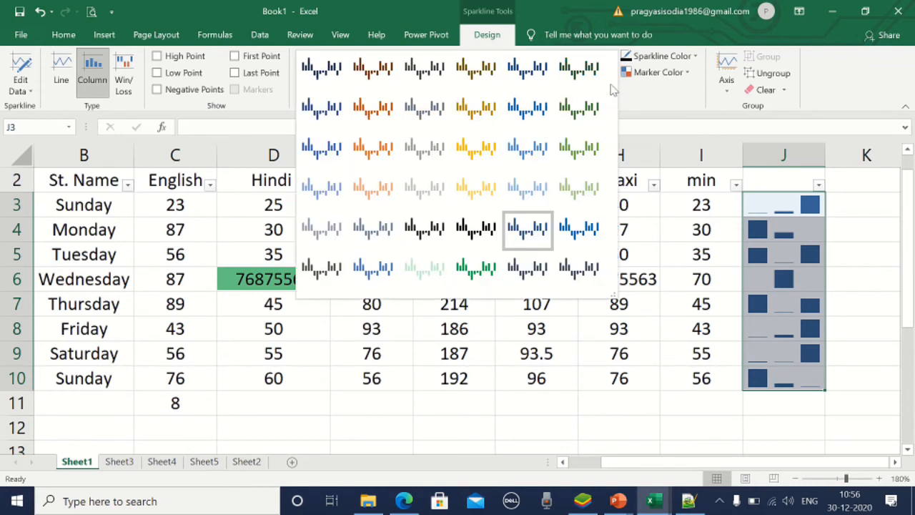
click(474, 188)
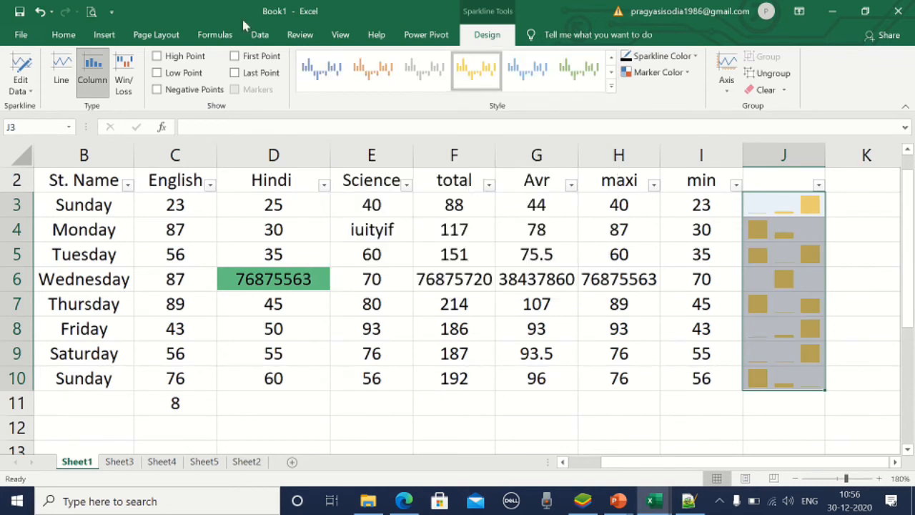
click(125, 85)
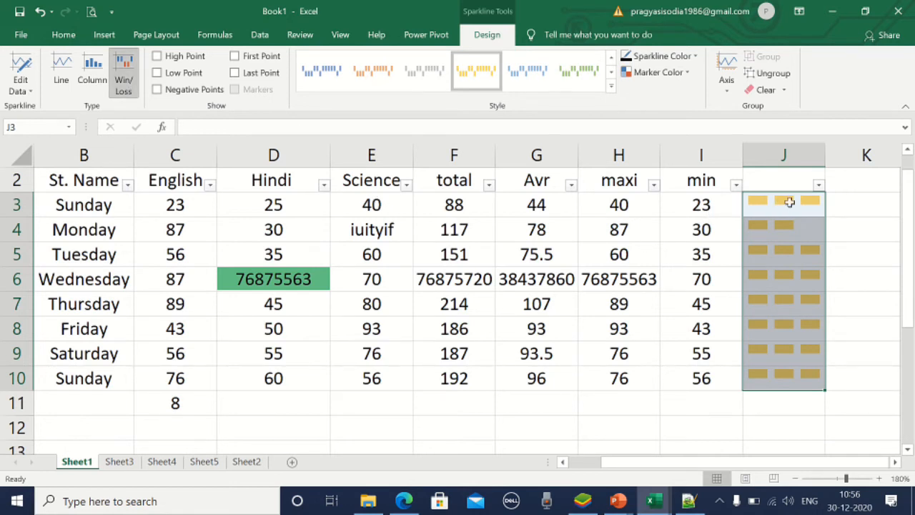
Try to make the Hindi mark in D3 negative as -25, and empty the cell
click(284, 205)
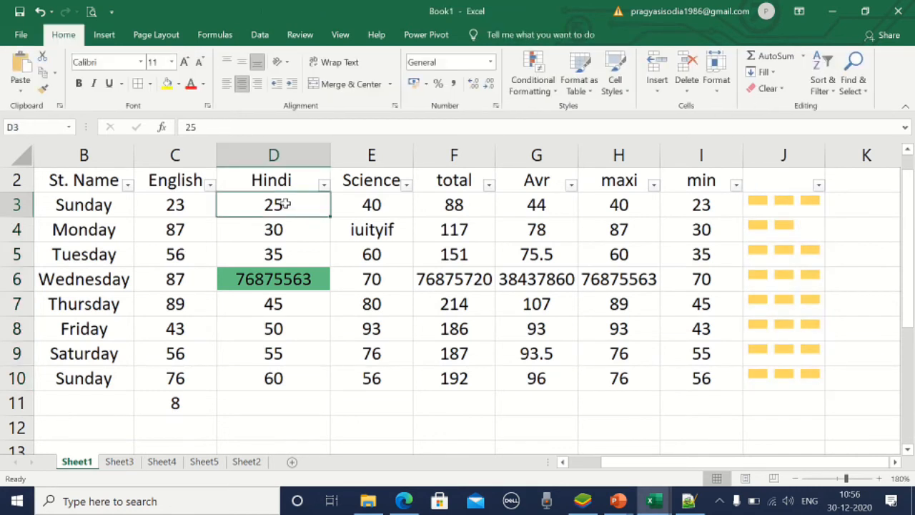
double_click(265, 206)
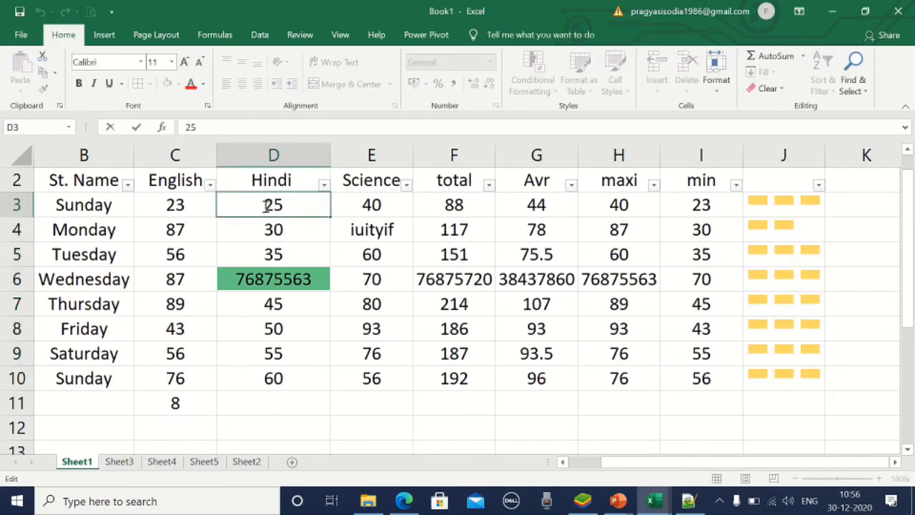
text(-)
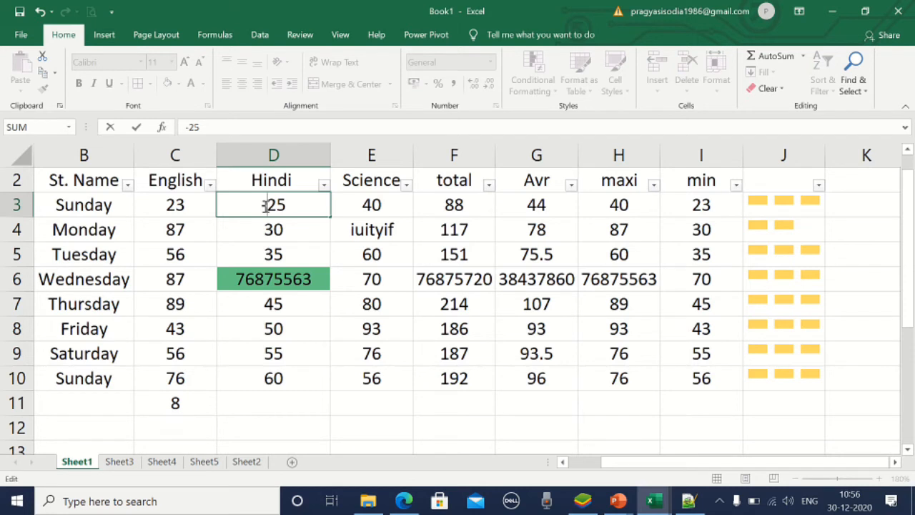
click(281, 236)
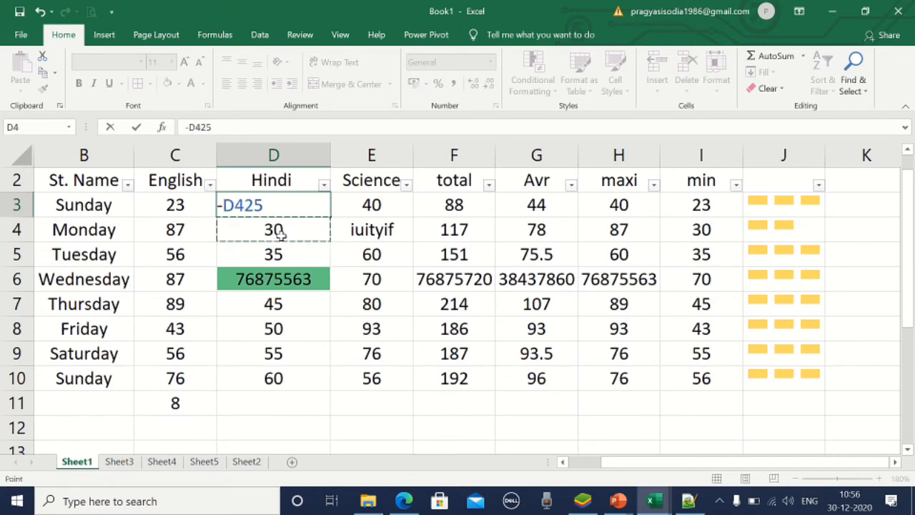
click(221, 205)
key(BackSpace)
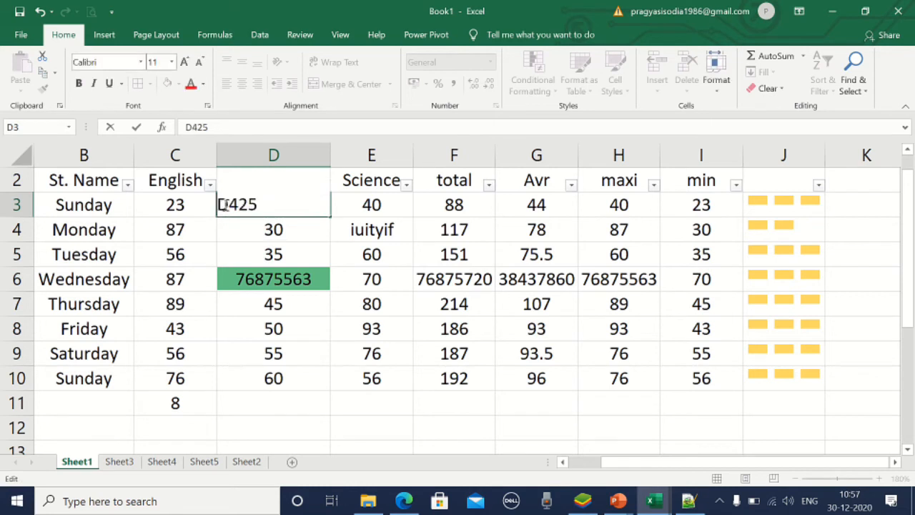
key(ctrl+z)
key(ctrl+y)
key(ctrl+z)
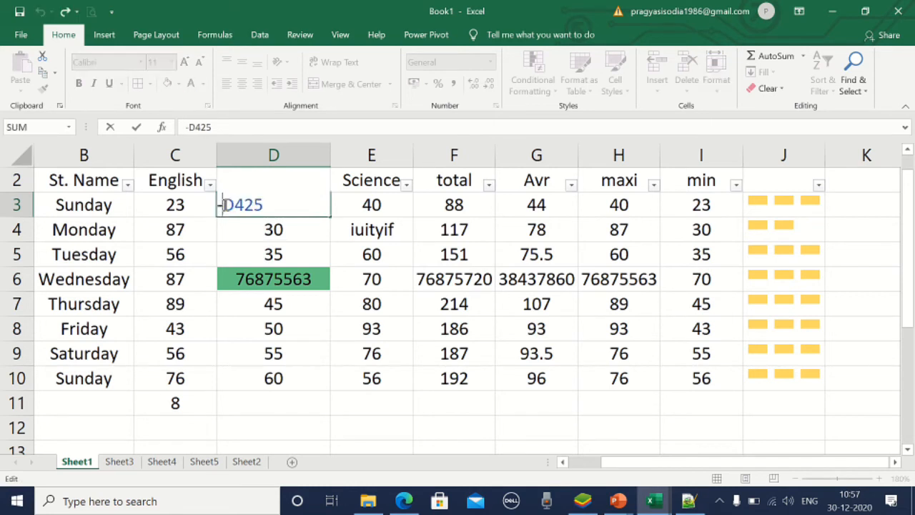
key(BackSpace)
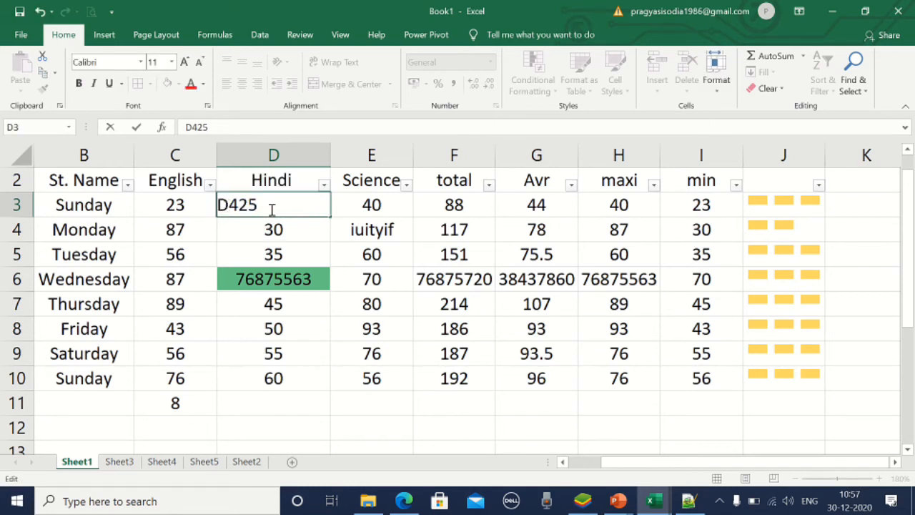
key(BackSpace)
key(BackSpace)
key(BackSpace)
key(BackSpace)
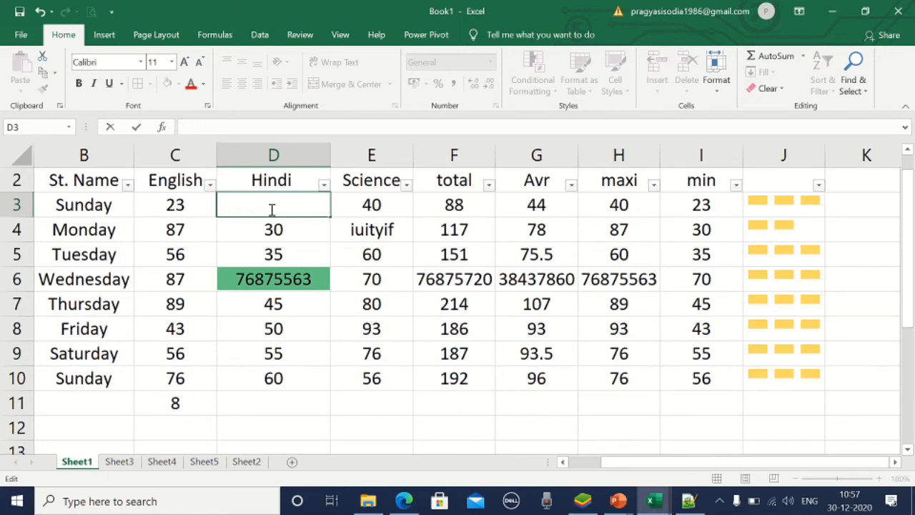
click(236, 344)
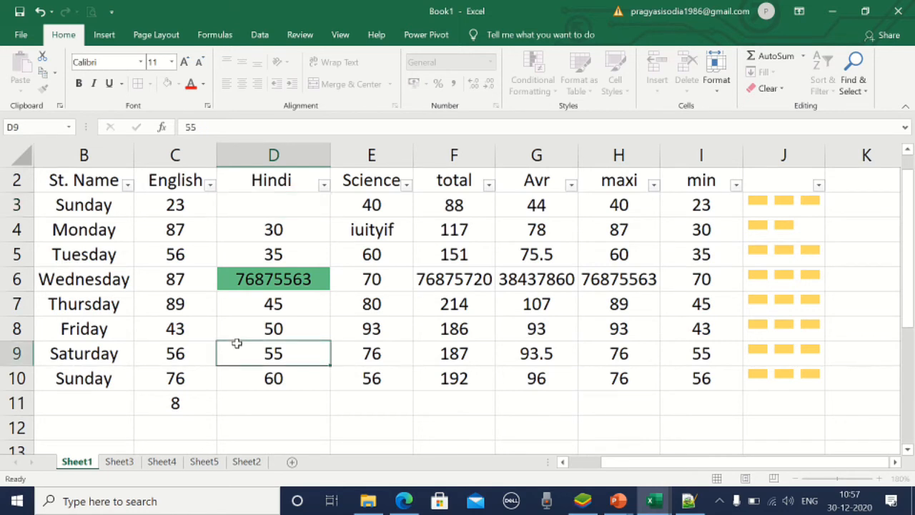
Enter 0-45 as the Hindi mark in D3
click(299, 206)
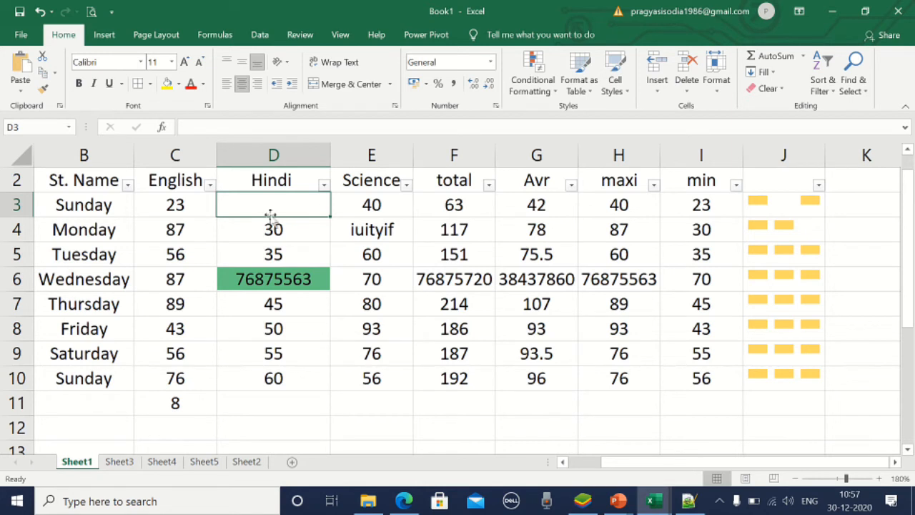
text(0)
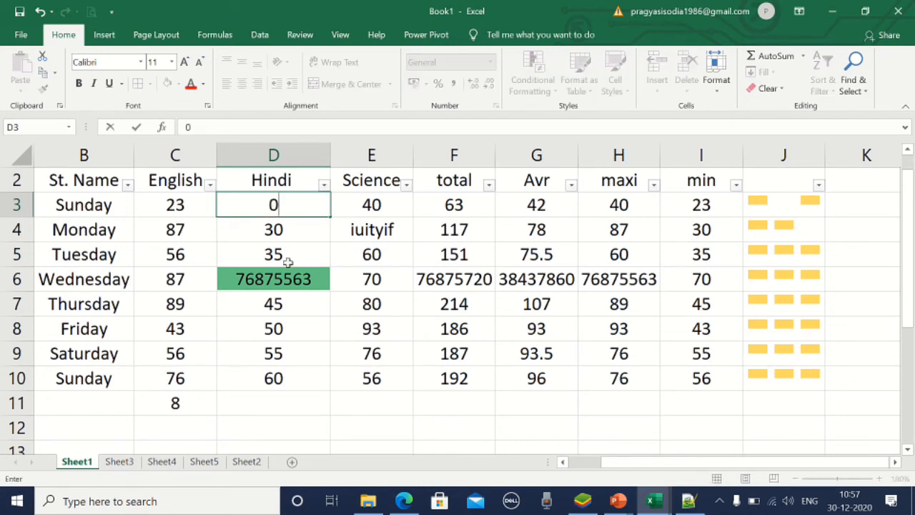
text(-45)
click(294, 236)
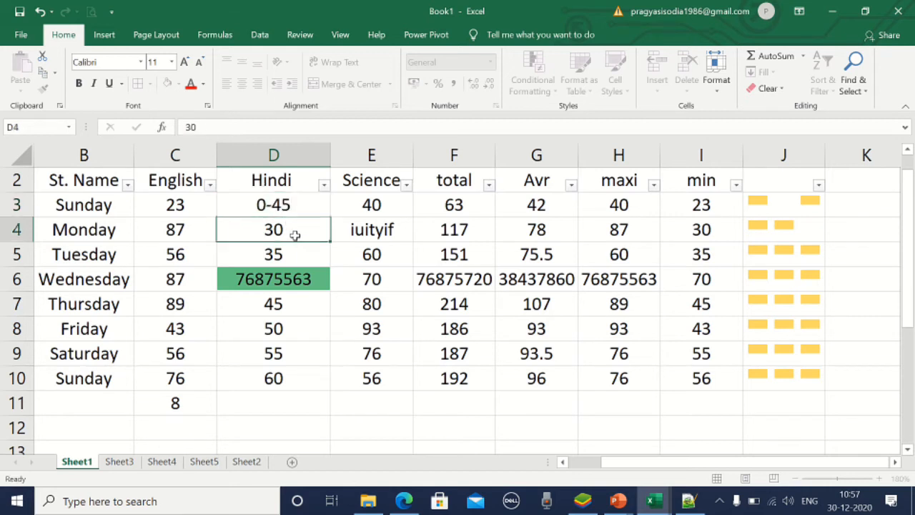
Replace the entry in D3 with the Hindi mark 25
double_click(274, 205)
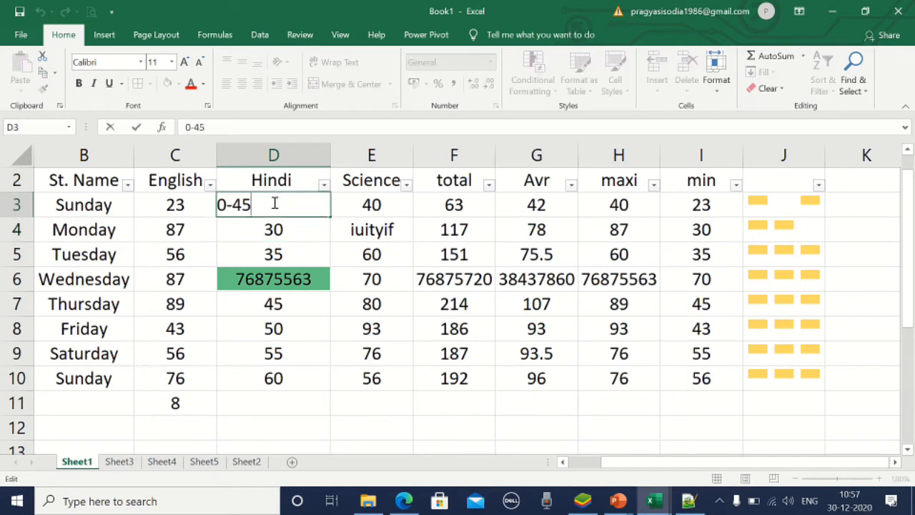
key(BackSpace)
key(BackSpace)
key(BackSpace)
key(BackSpace)
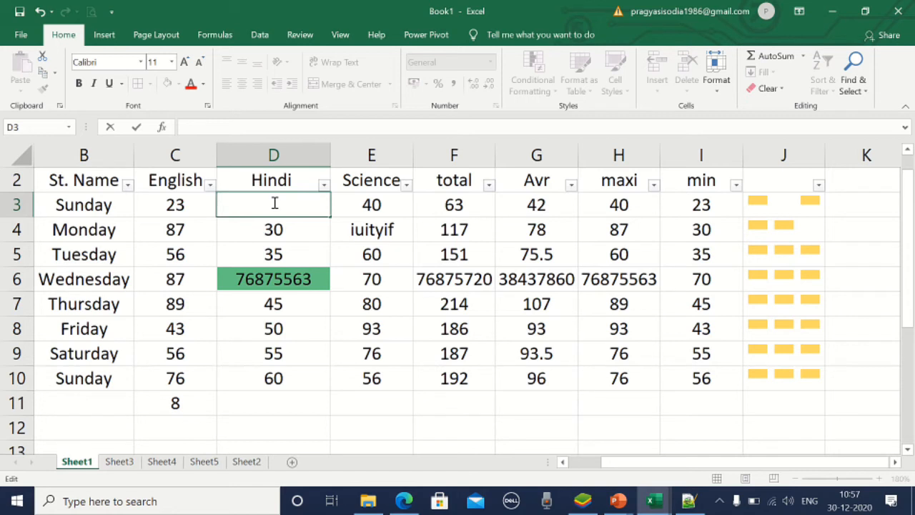
text(25)
click(394, 251)
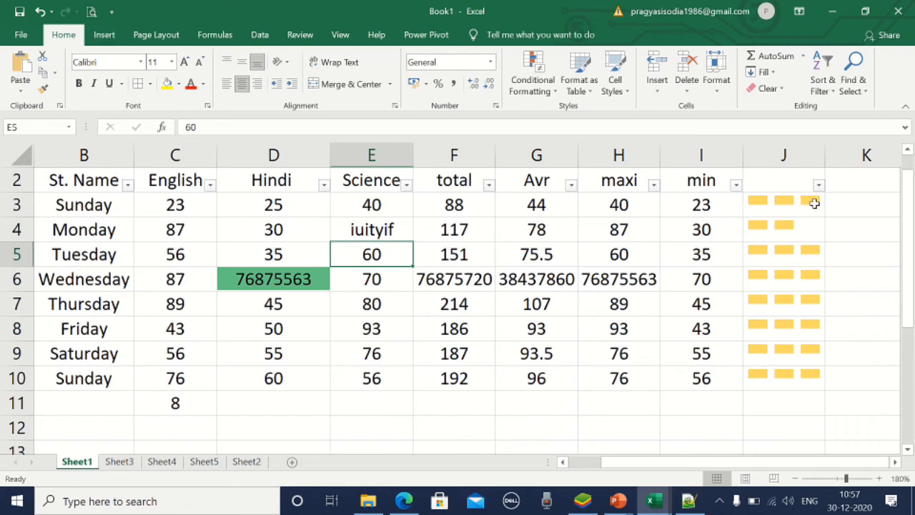
click(396, 229)
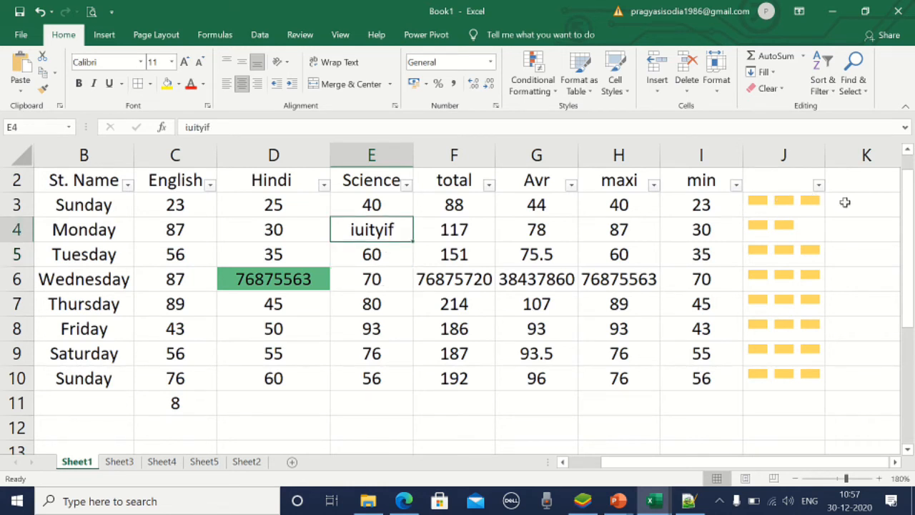
click(757, 208)
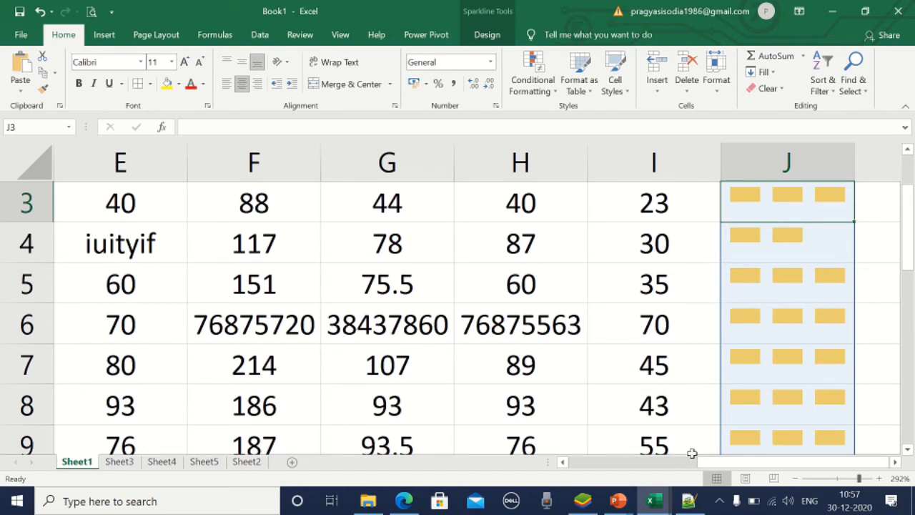
drag(740, 461, 562, 476)
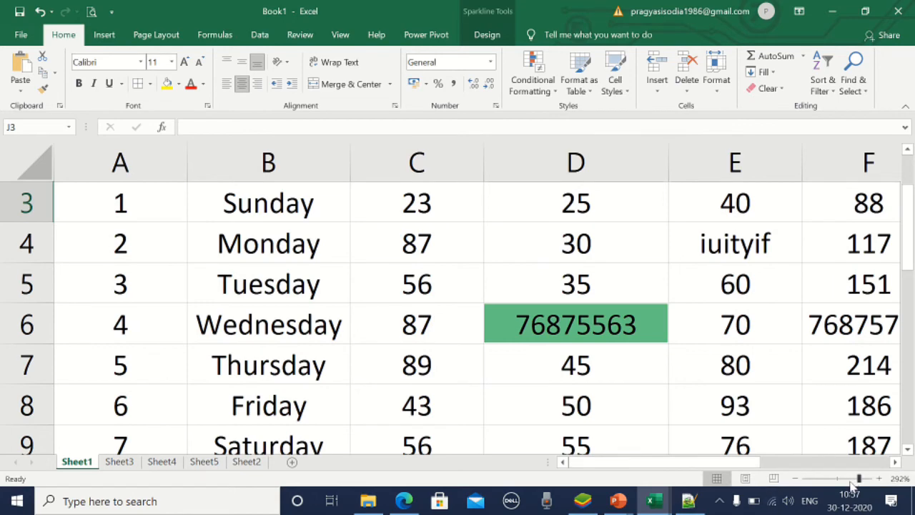
drag(860, 478, 850, 478)
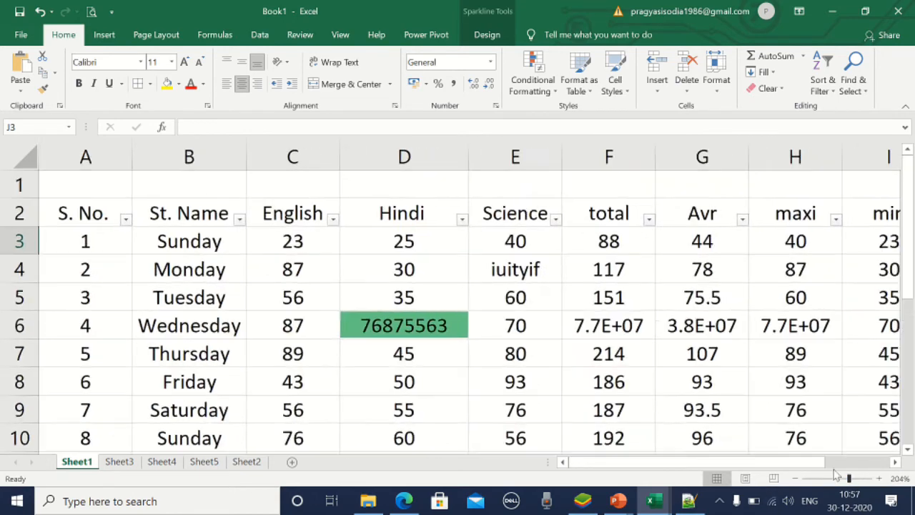
Delete the empty map chart and the framed sunflower picture from Sheet2
click(104, 35)
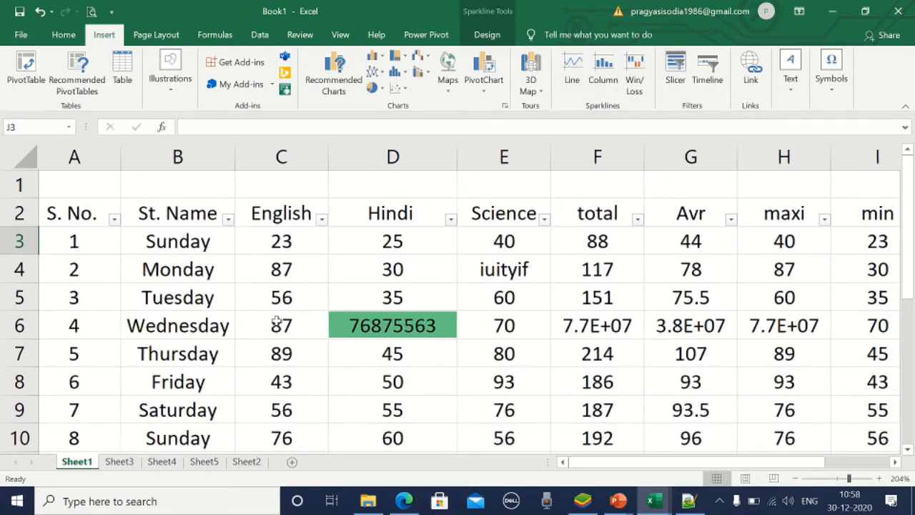
click(245, 462)
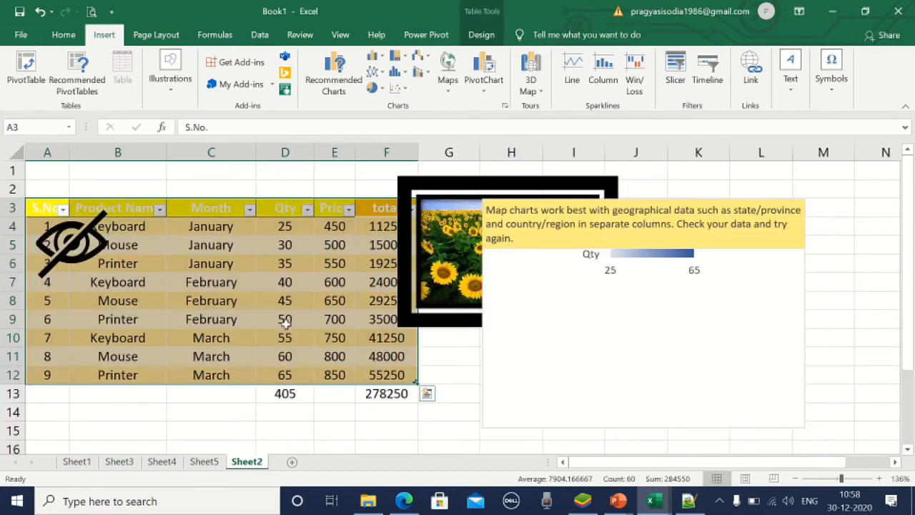
click(522, 307)
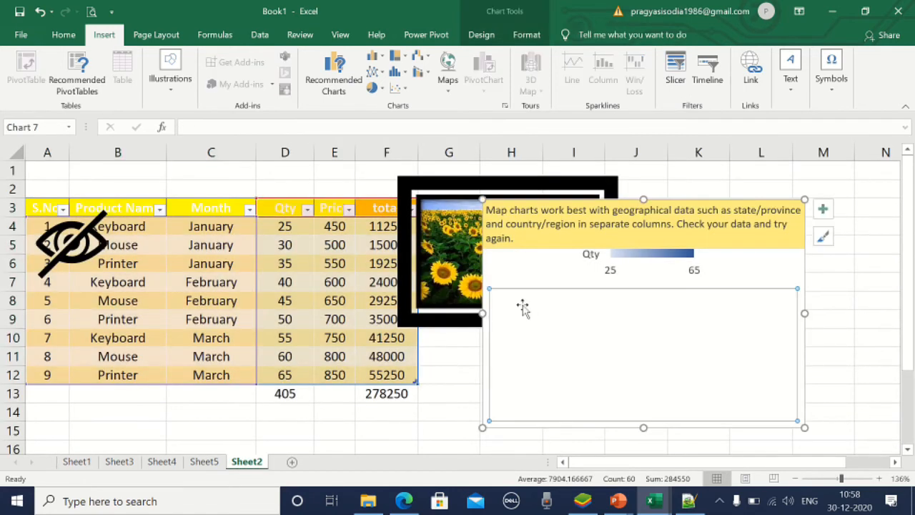
click(514, 202)
key(Delete)
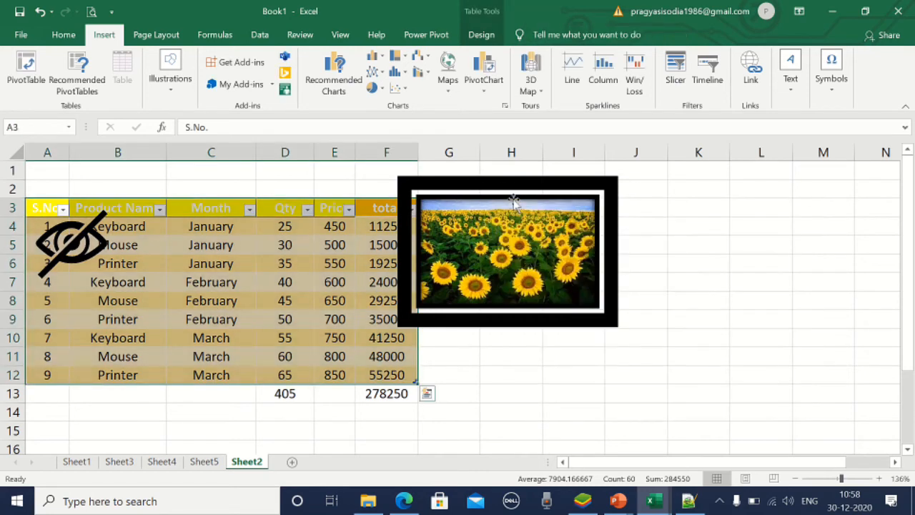
click(513, 201)
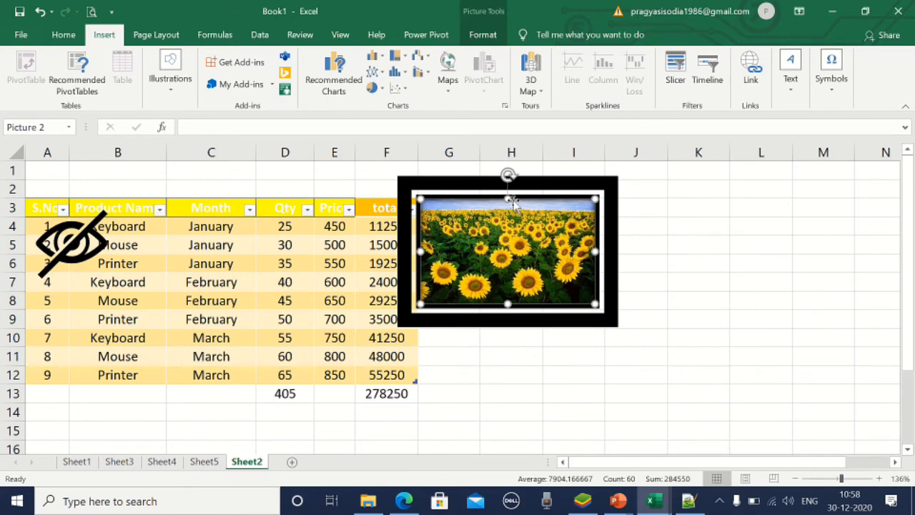
key(Delete)
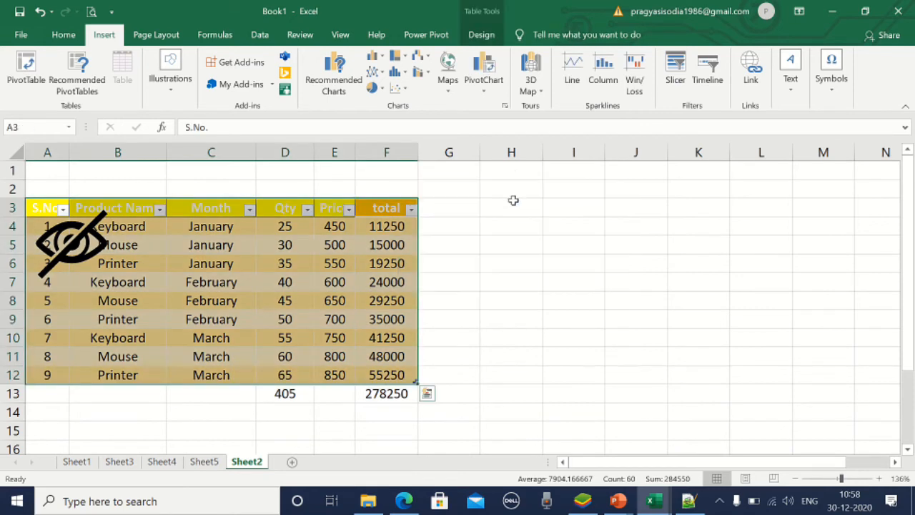
click(205, 464)
click(272, 313)
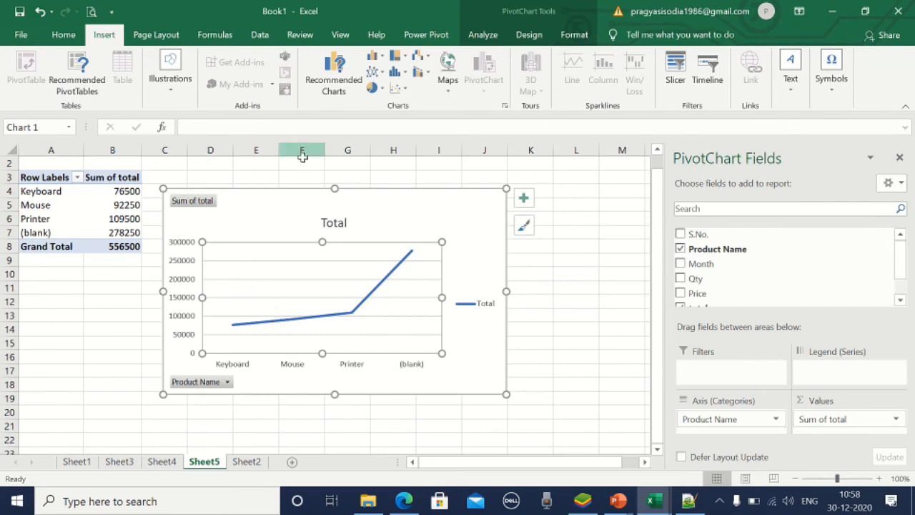
click(286, 193)
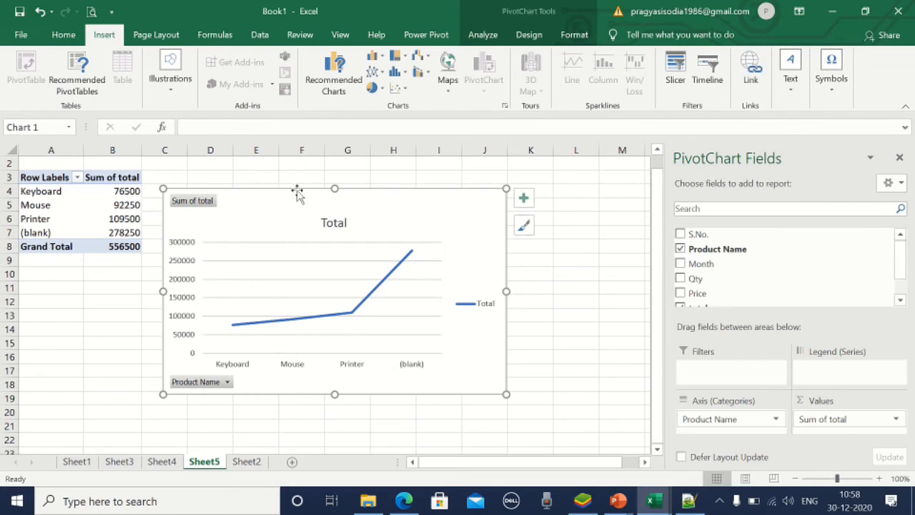
scroll(297, 193, up, 1)
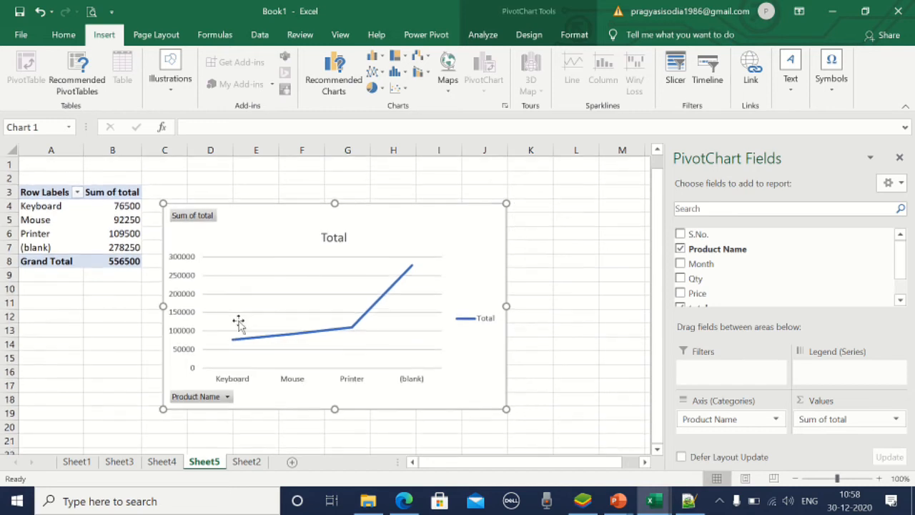
Insert slicers for Product Name, Month and Qty from the PivotTable on Sheet4
click(161, 461)
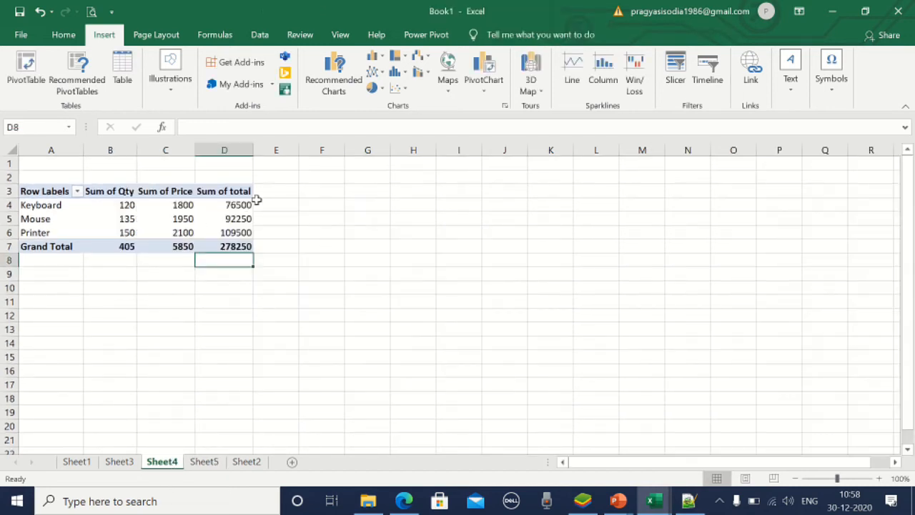
click(676, 75)
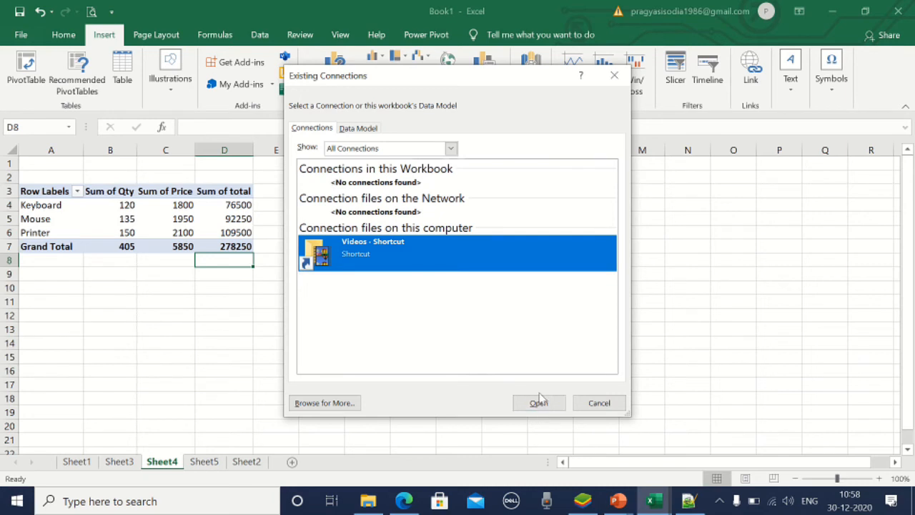
click(615, 76)
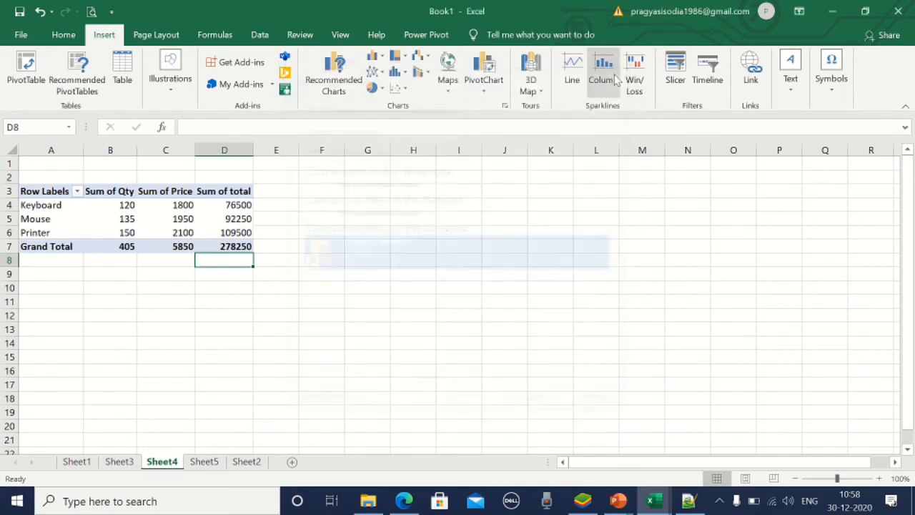
drag(24, 191, 239, 251)
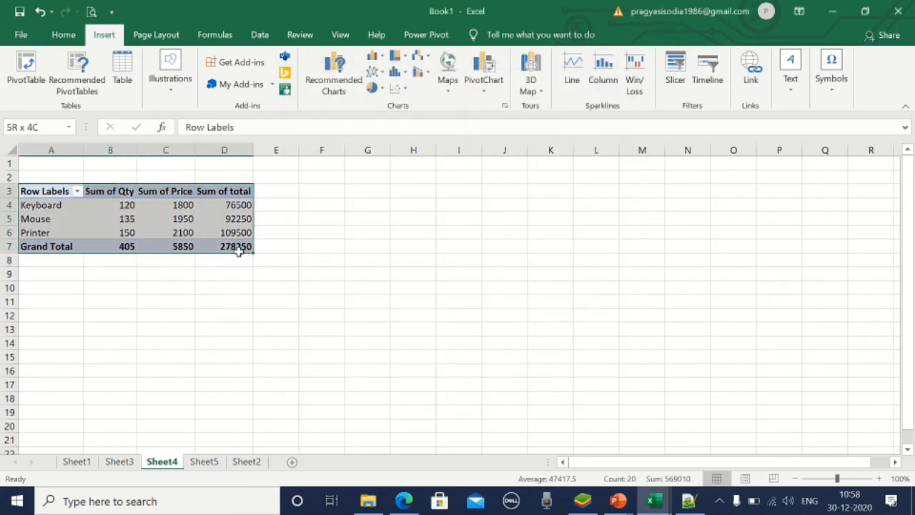
click(670, 77)
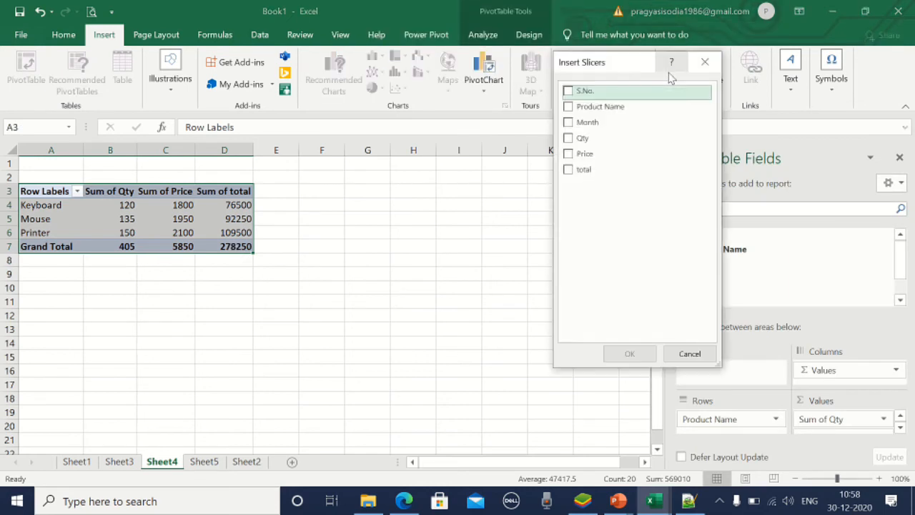
click(569, 108)
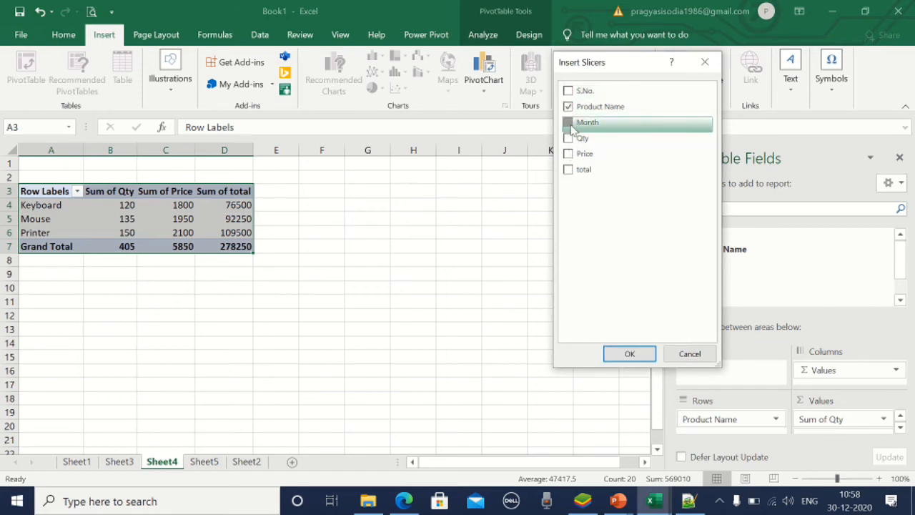
click(569, 123)
click(569, 139)
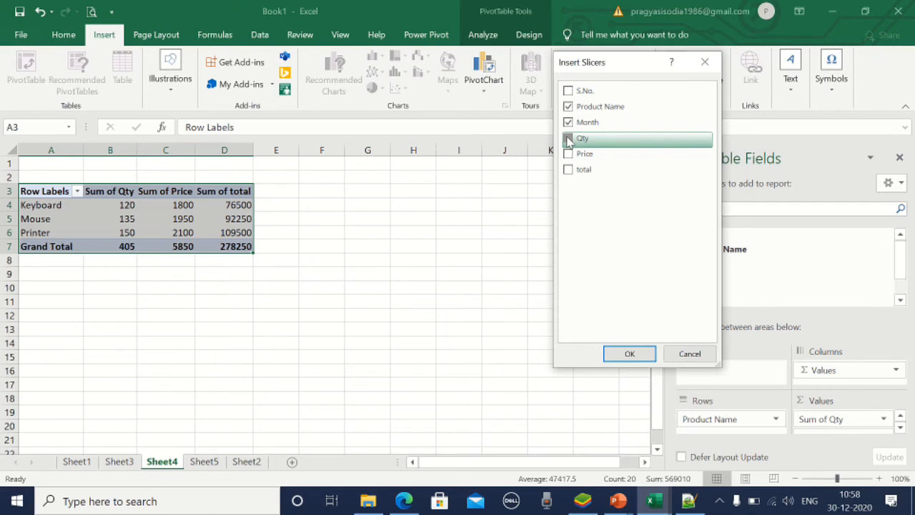
click(621, 353)
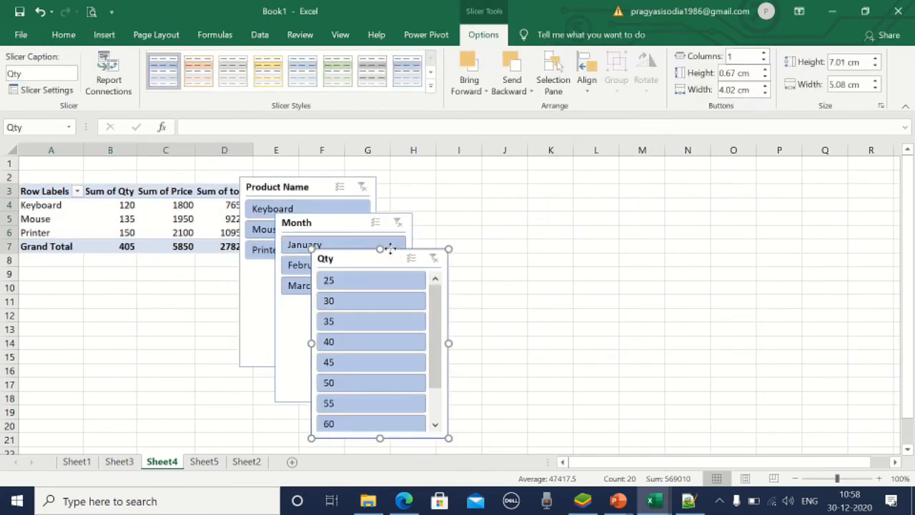
Spread the Product Name, Month and Qty slicers side by side, clear of the PivotTable
drag(389, 248, 697, 178)
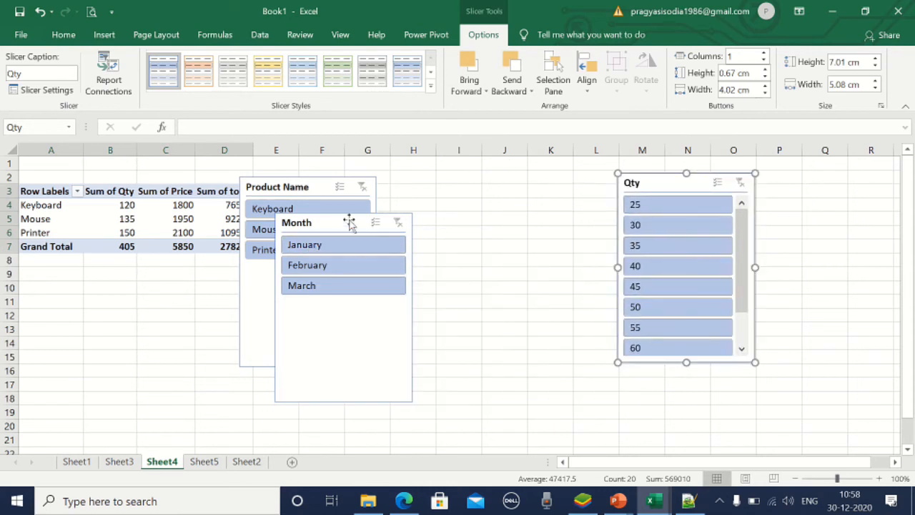
drag(341, 219, 495, 176)
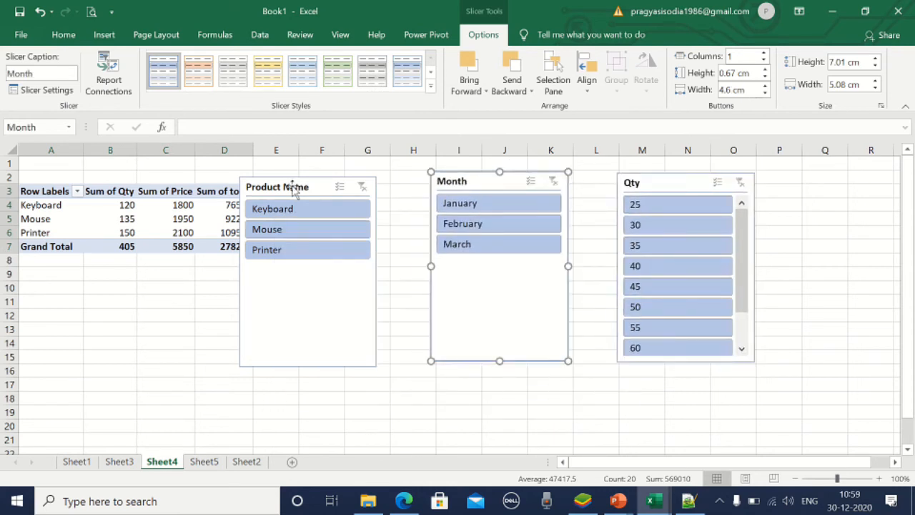
drag(290, 181, 334, 176)
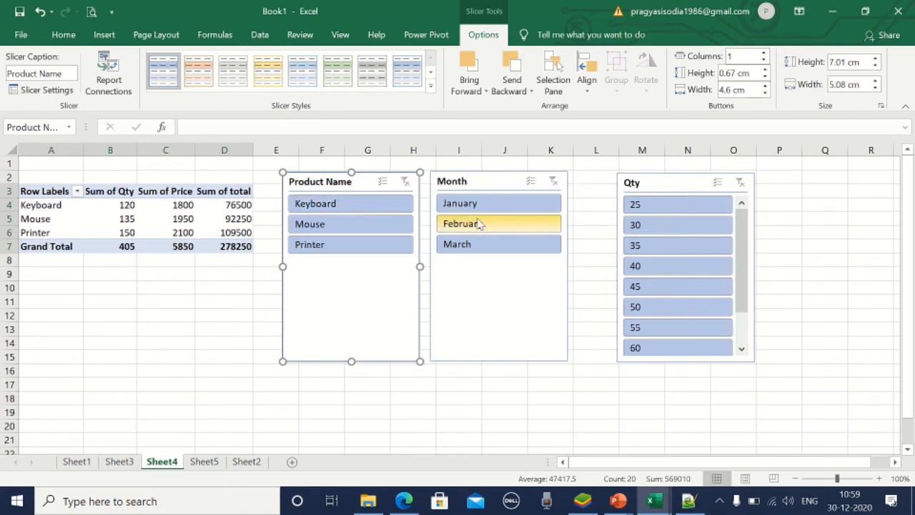
Filter the PivotTable through the slicers to the product Keyboard, trying February before settling on January as the month
click(345, 227)
click(348, 206)
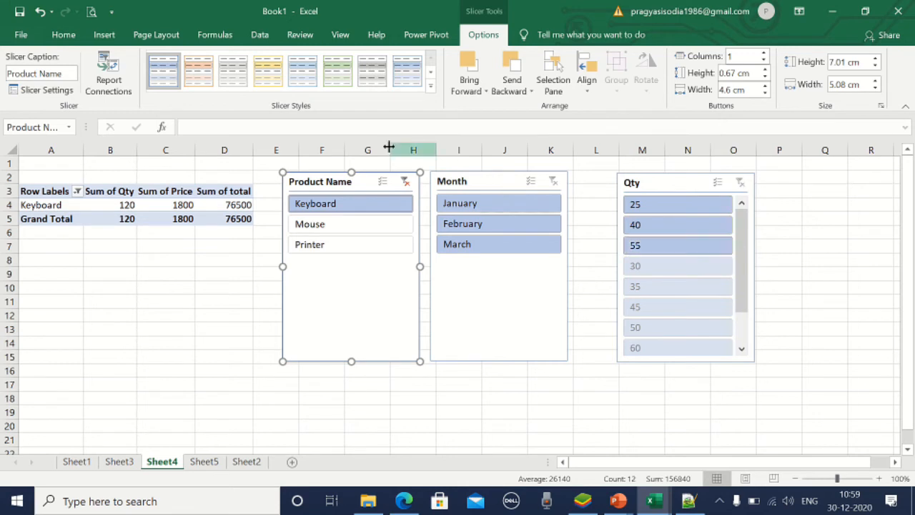
click(482, 225)
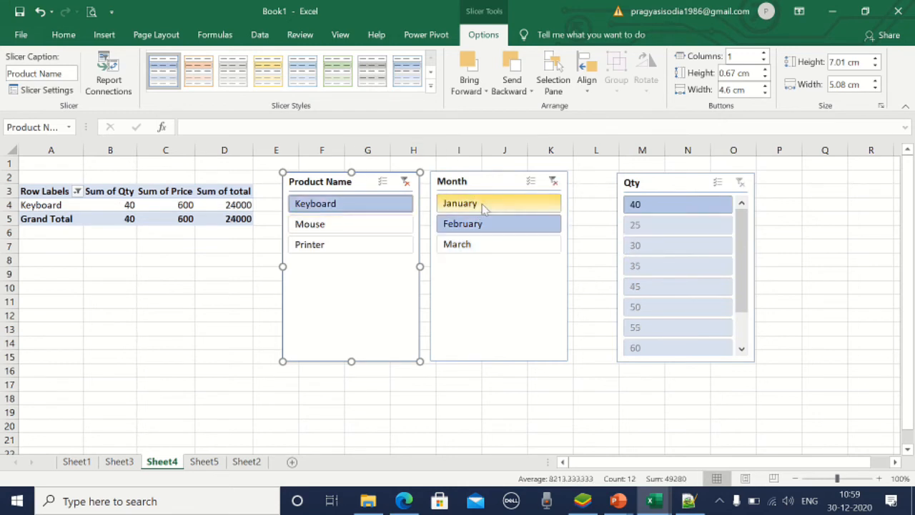
click(484, 205)
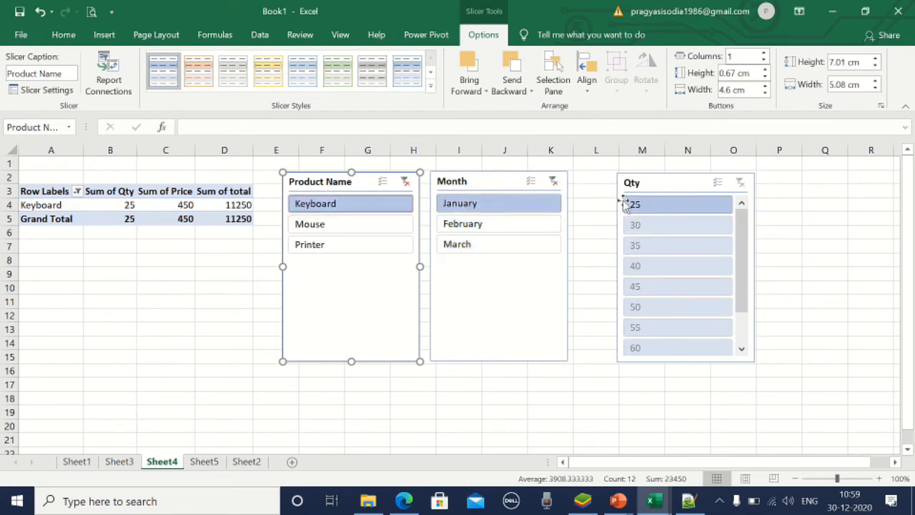
Try to insert a timeline on Sheet4, and close the list of existing connections without opening one
mouse_move(689, 500)
click(64, 35)
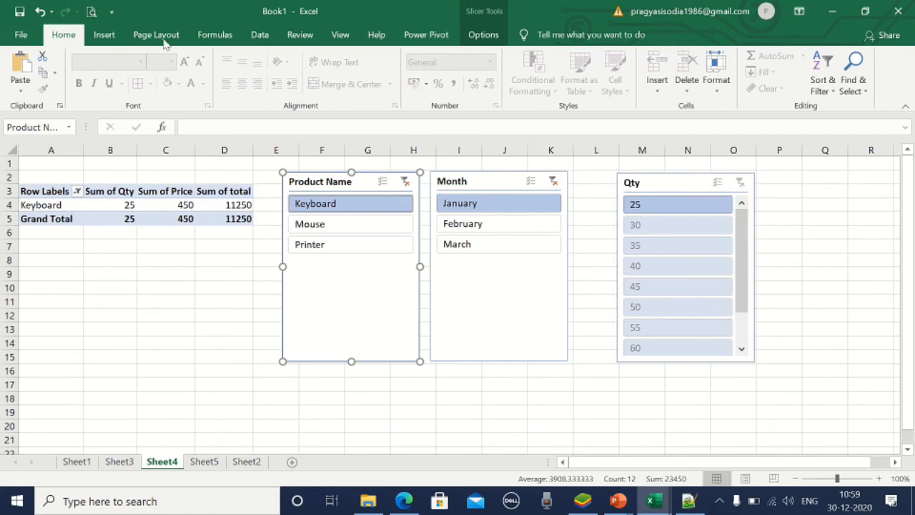
click(103, 35)
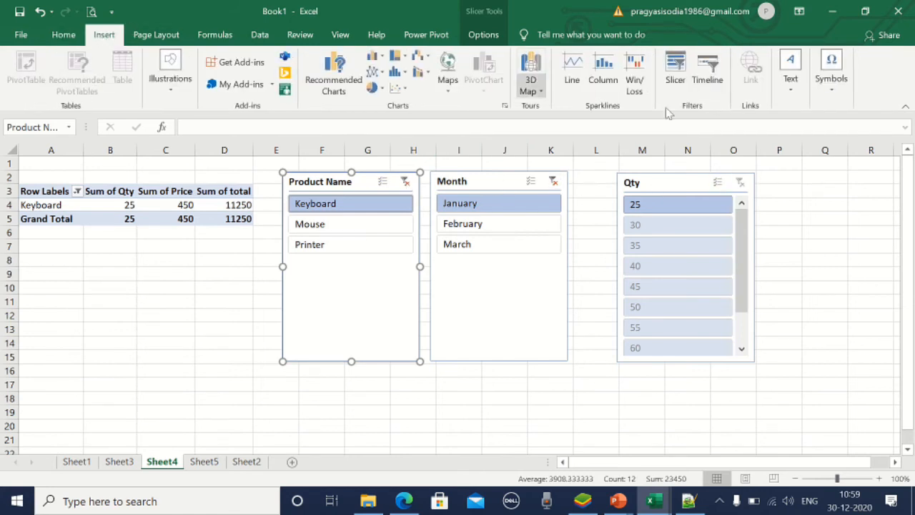
click(715, 78)
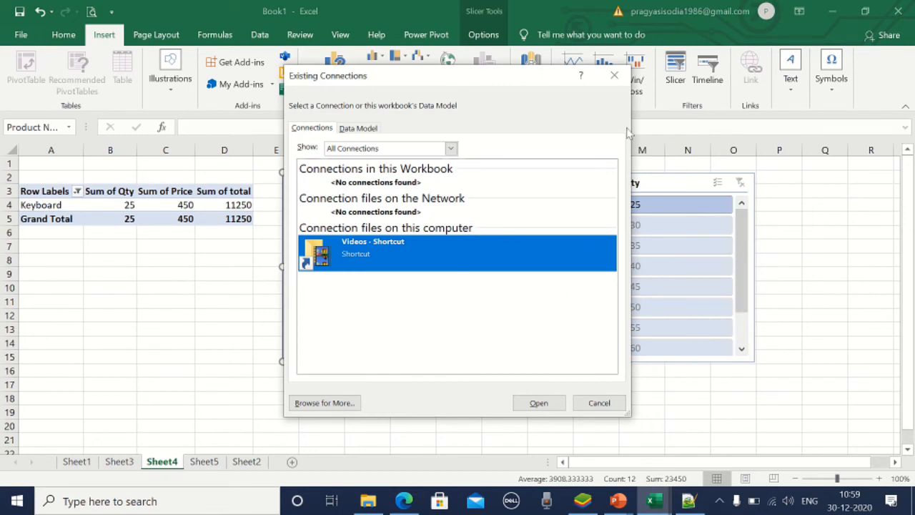
click(613, 76)
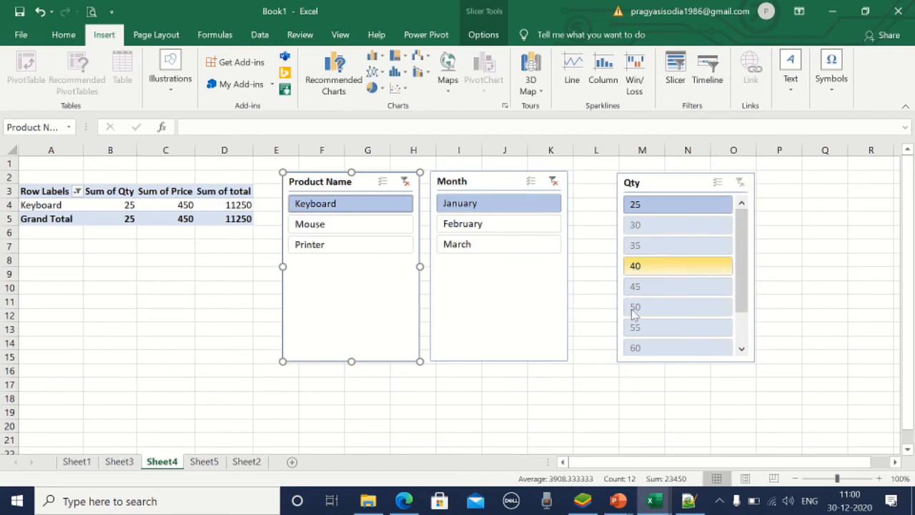
click(579, 447)
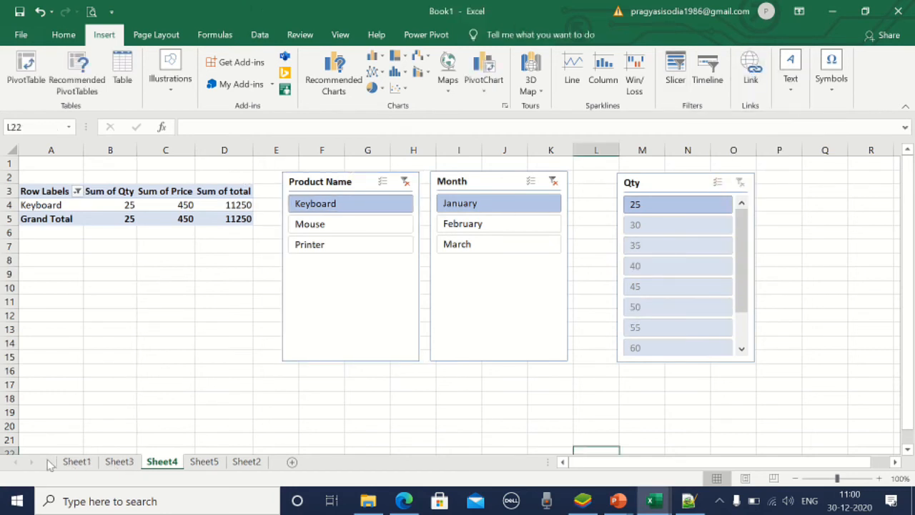
Hyperlink the Sunday cell B3 on Sheet1 to the existing file Book1 in Documents, and follow the link
click(77, 462)
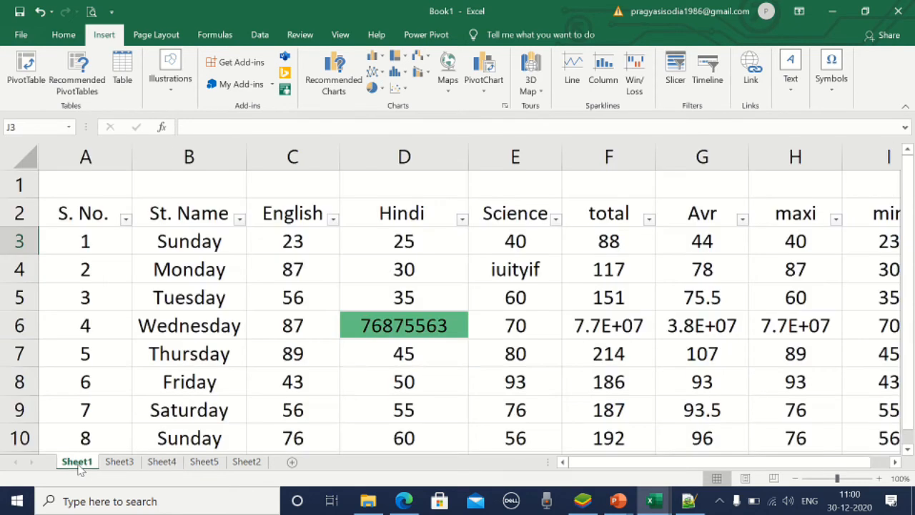
click(151, 243)
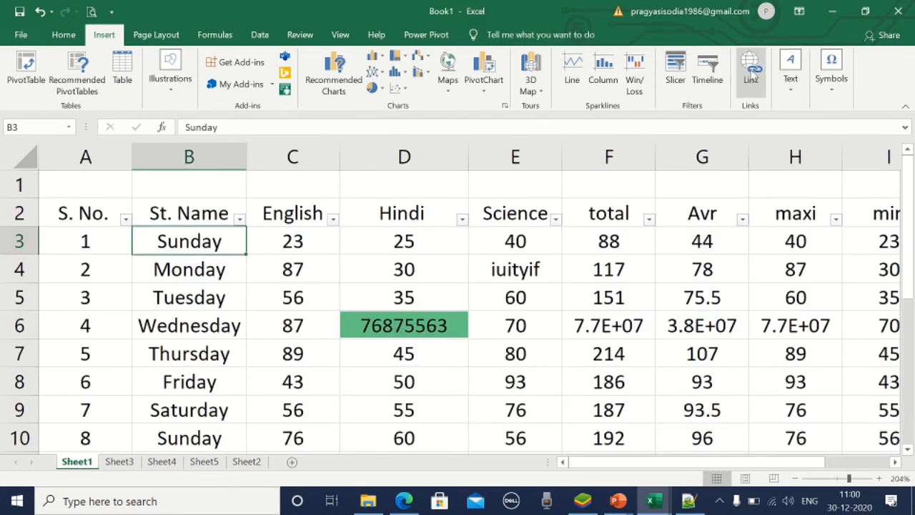
click(751, 71)
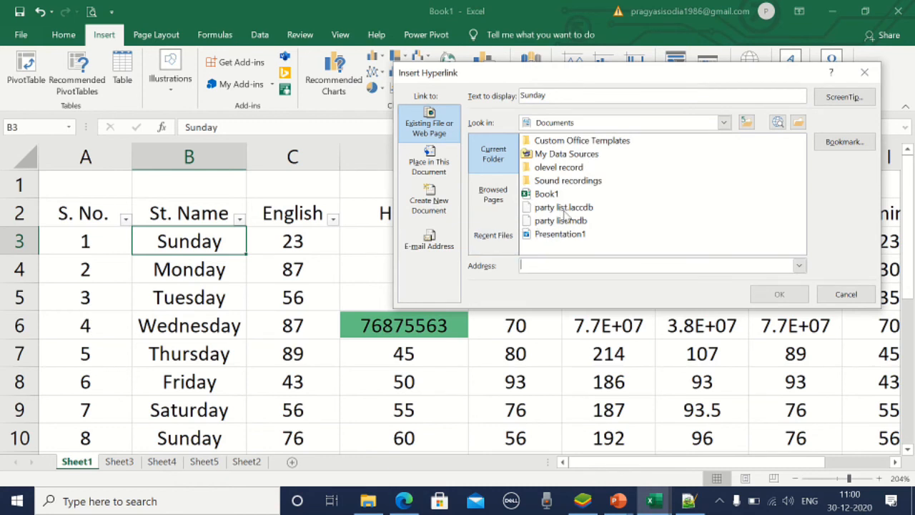
click(542, 196)
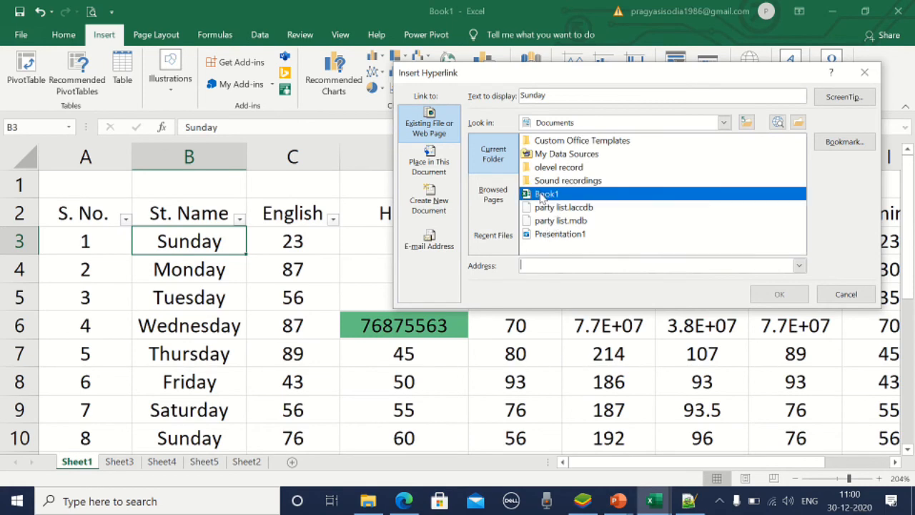
click(770, 292)
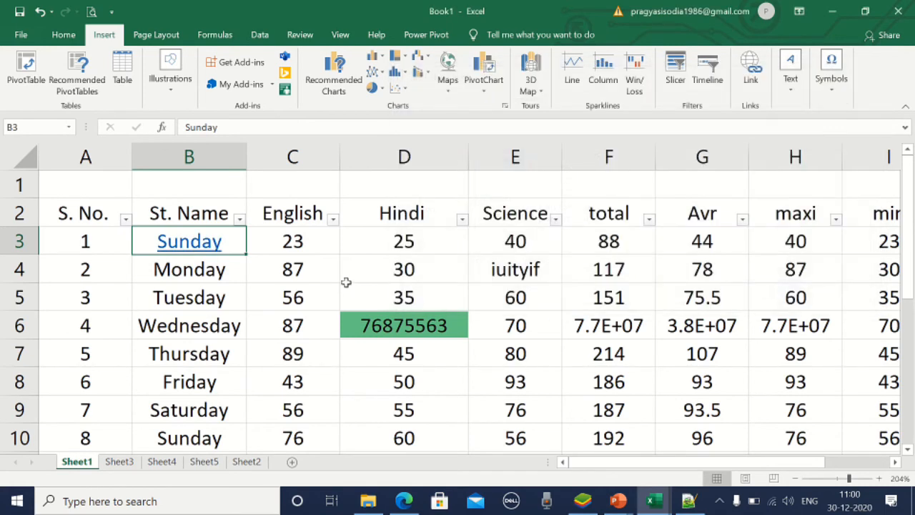
click(186, 246)
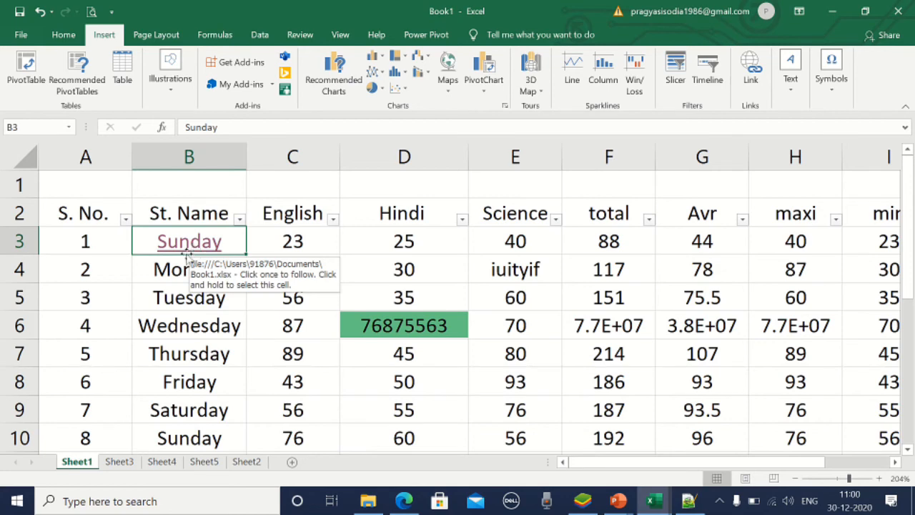
Look through the hyperlink target types, link the Monday cell B4 to Presentation1.mp4 in Documents, and open the linked video
click(168, 270)
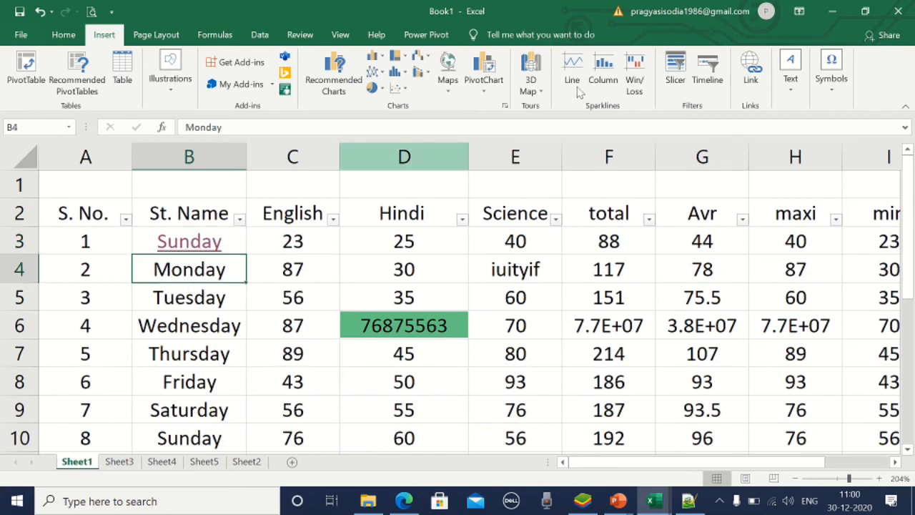
click(751, 68)
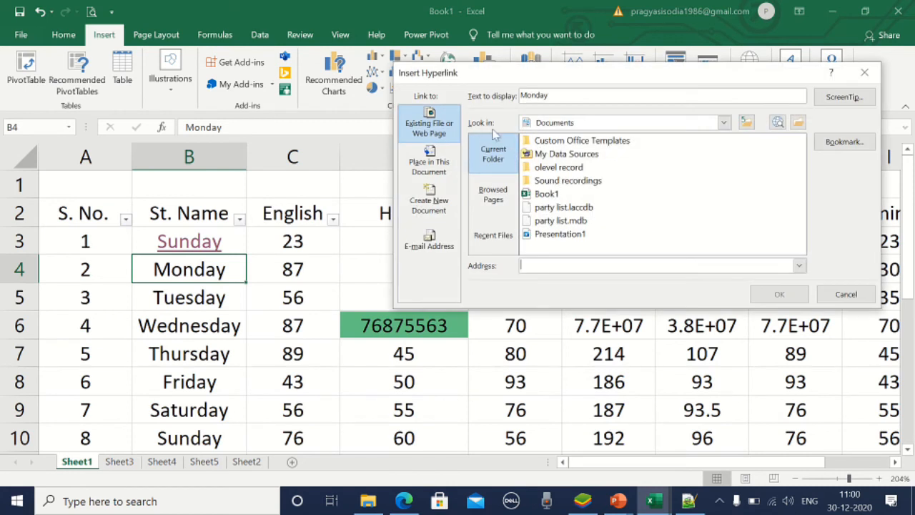
click(485, 197)
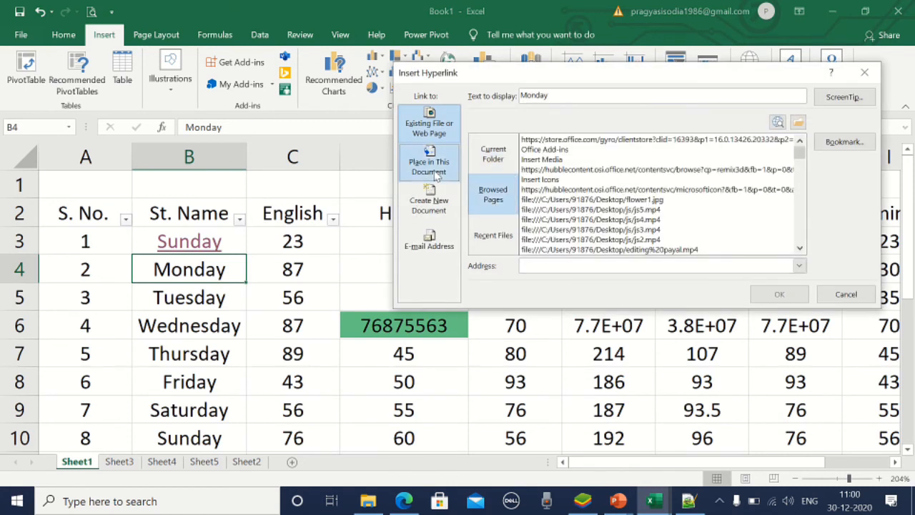
click(435, 171)
click(435, 204)
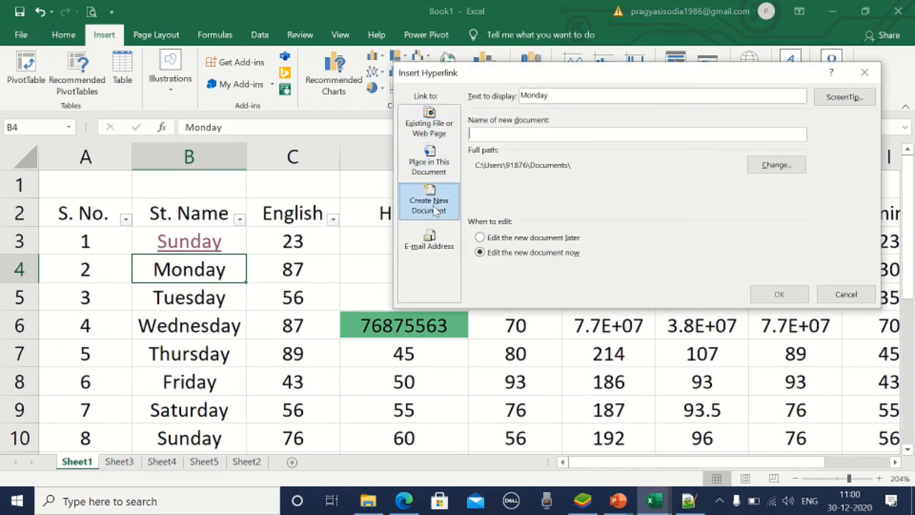
click(433, 242)
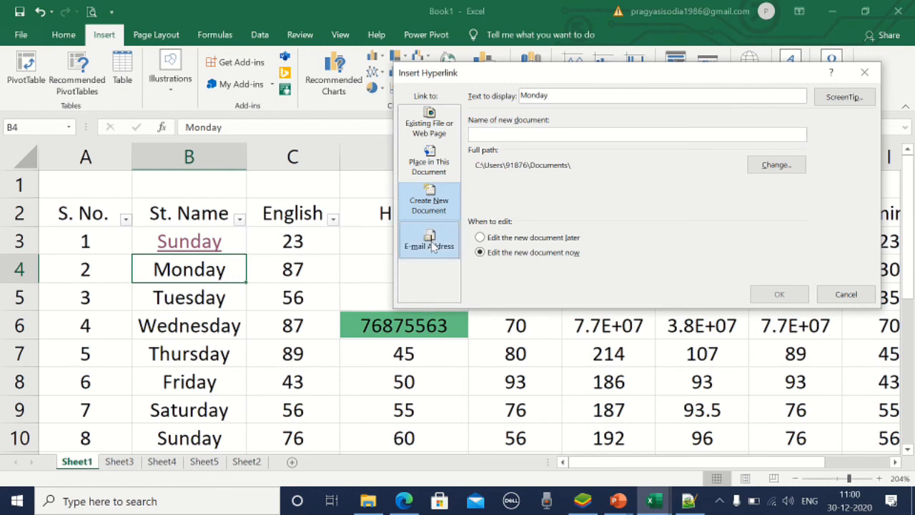
click(431, 125)
click(494, 153)
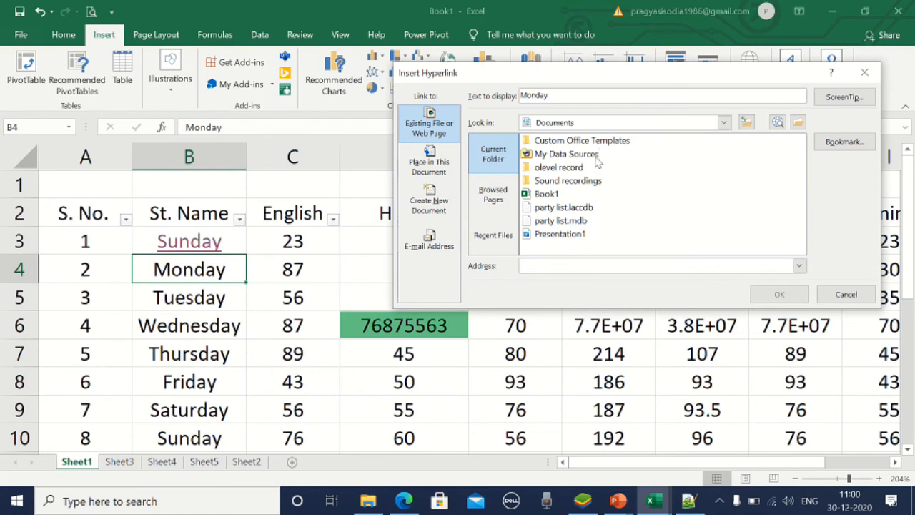
click(576, 238)
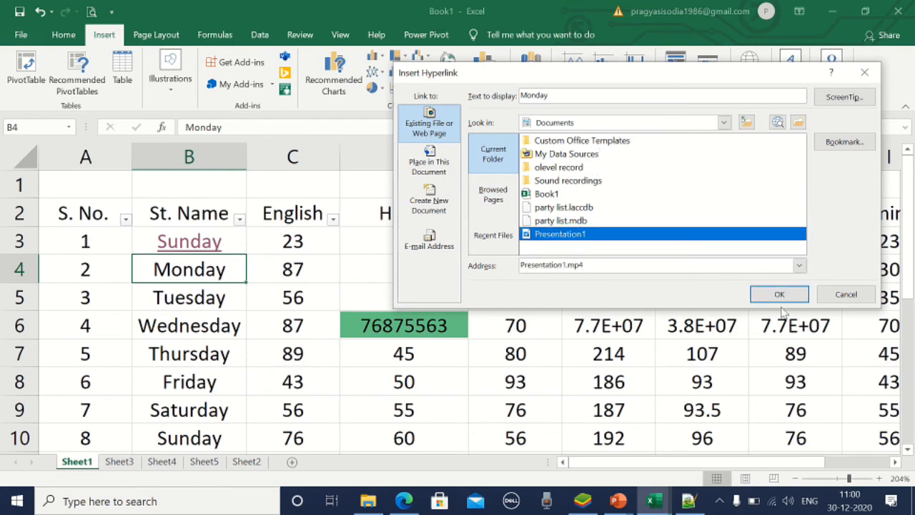
click(780, 295)
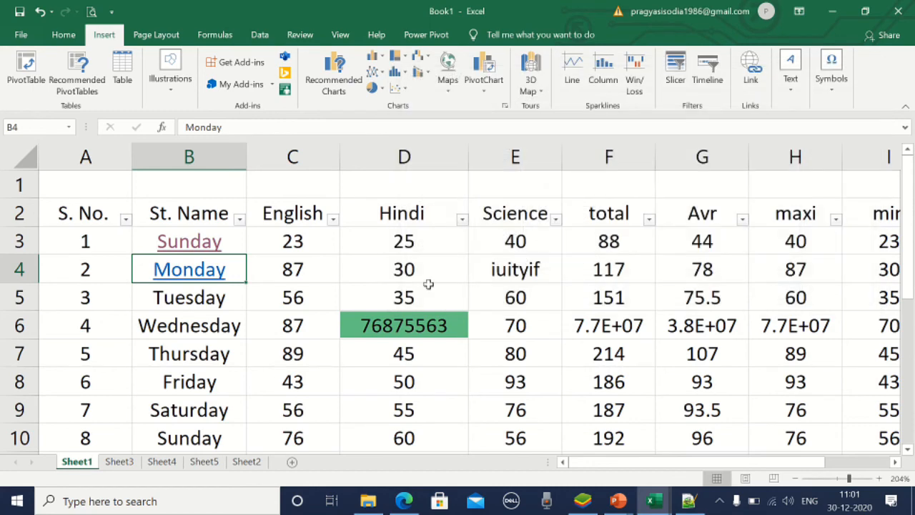
click(194, 279)
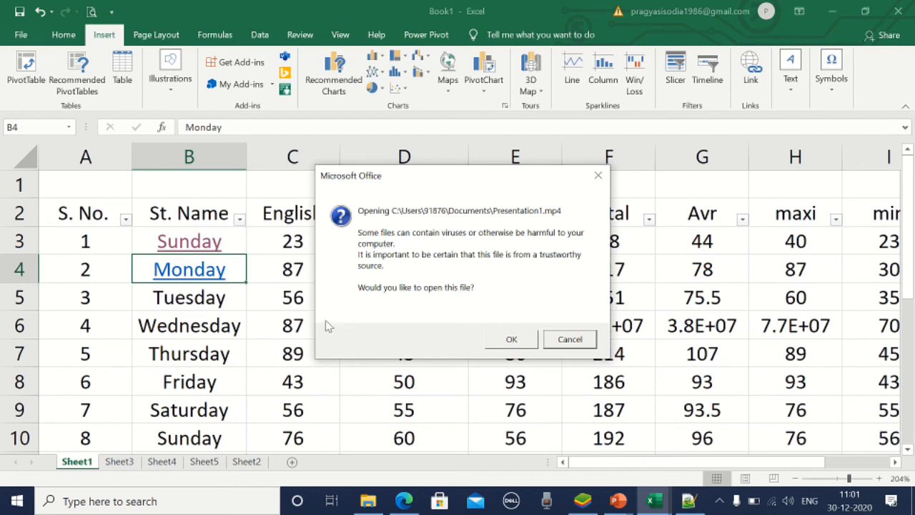
click(512, 340)
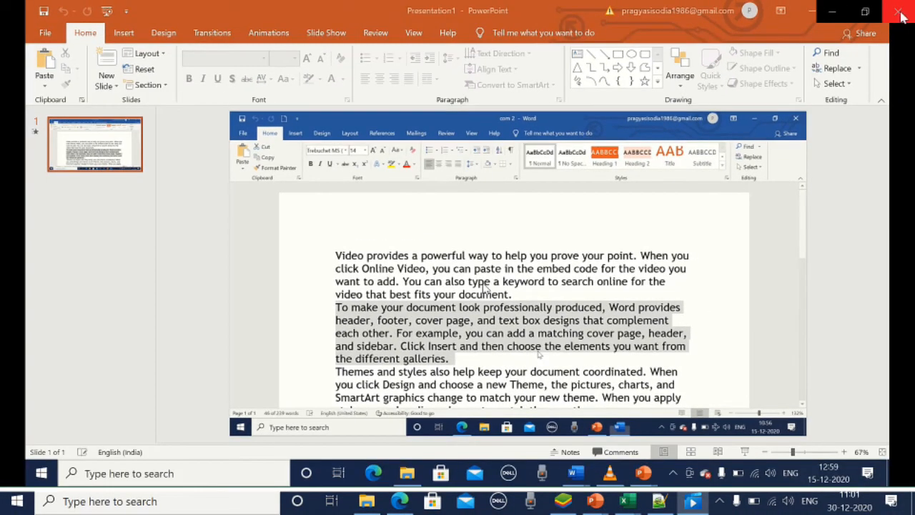
Close the video and draw a text box over the Science to maxi columns of Sheet1, containing the text hjkfhvjhn
click(900, 16)
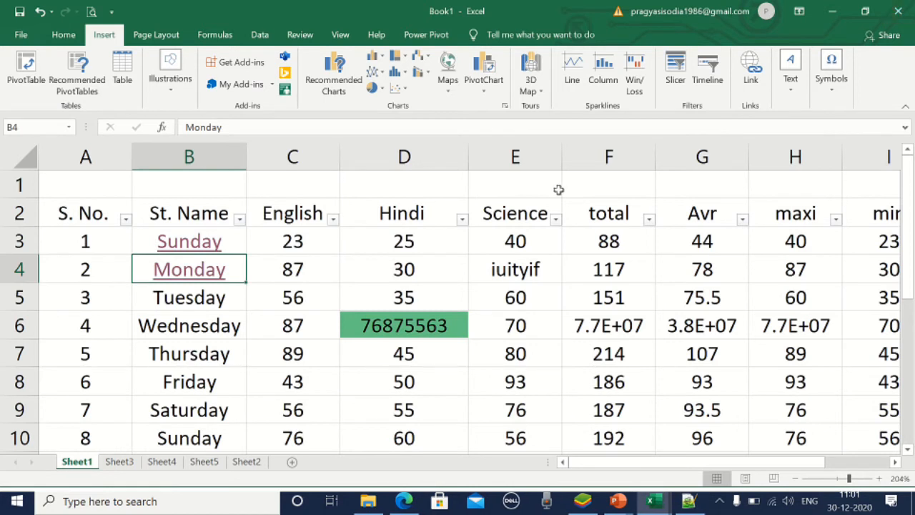
click(791, 84)
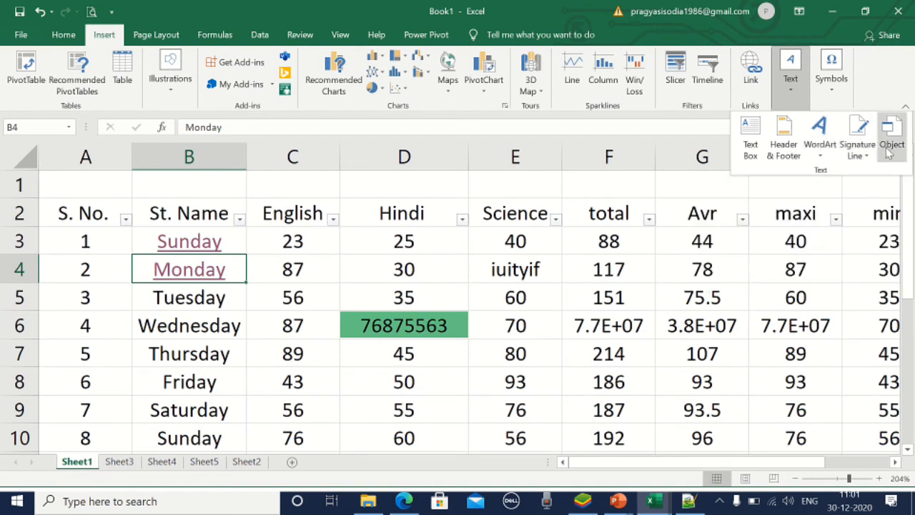
click(752, 158)
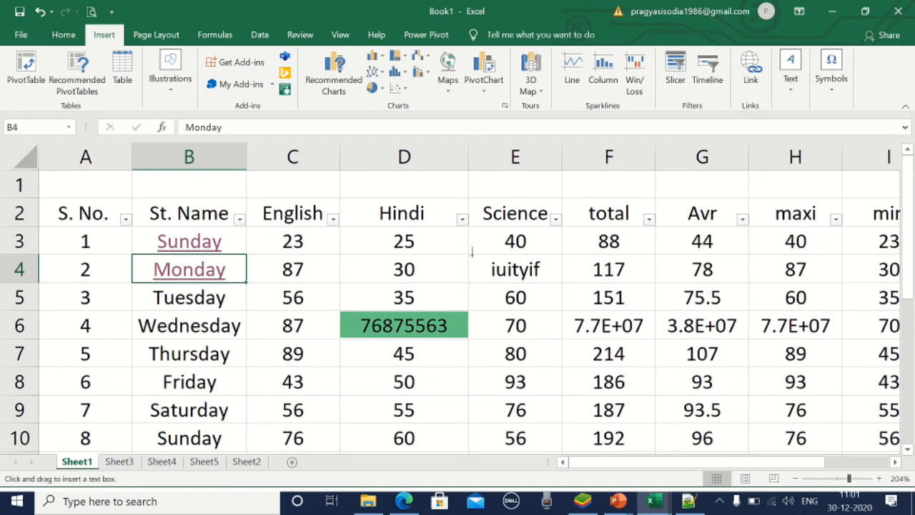
drag(482, 253, 790, 392)
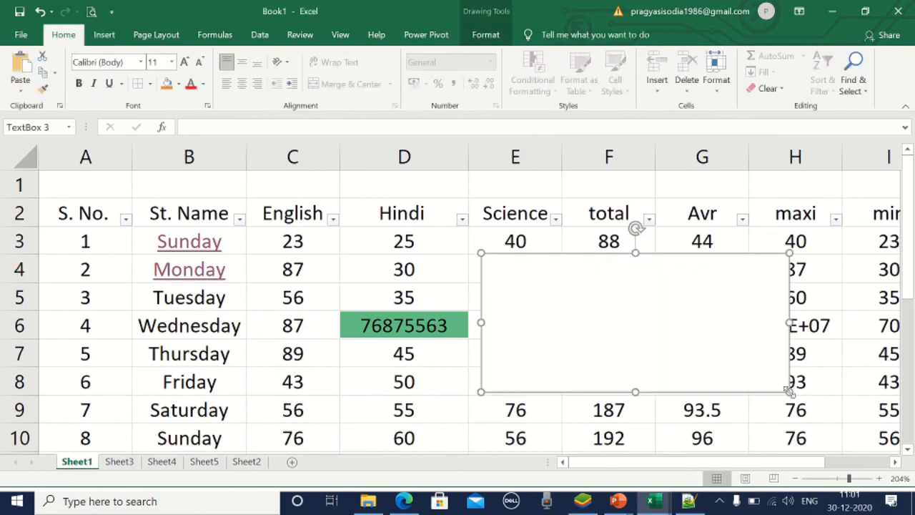
text(hjkfhvjhn)
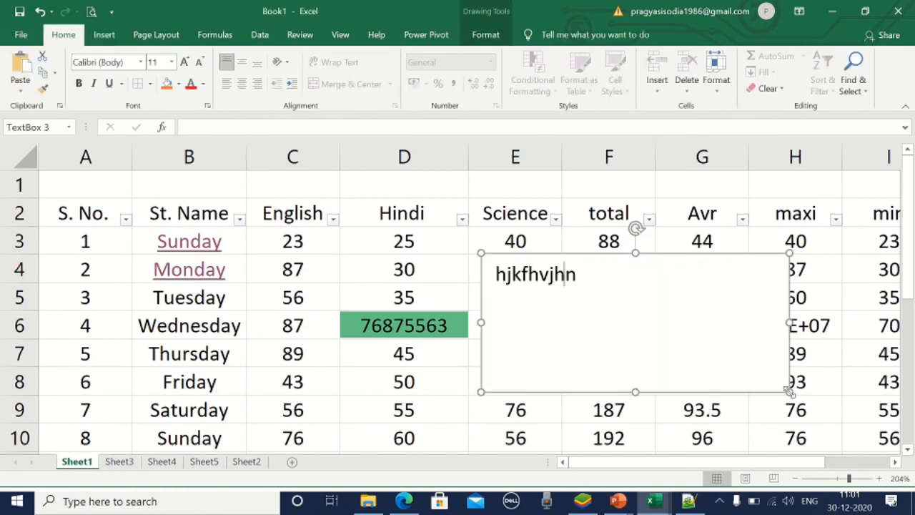
click(852, 433)
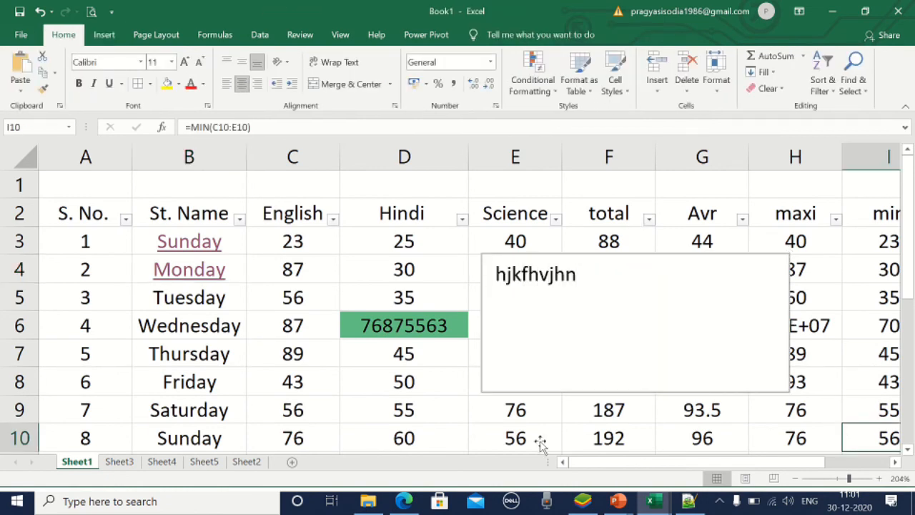
scroll(458, 447, right, 3)
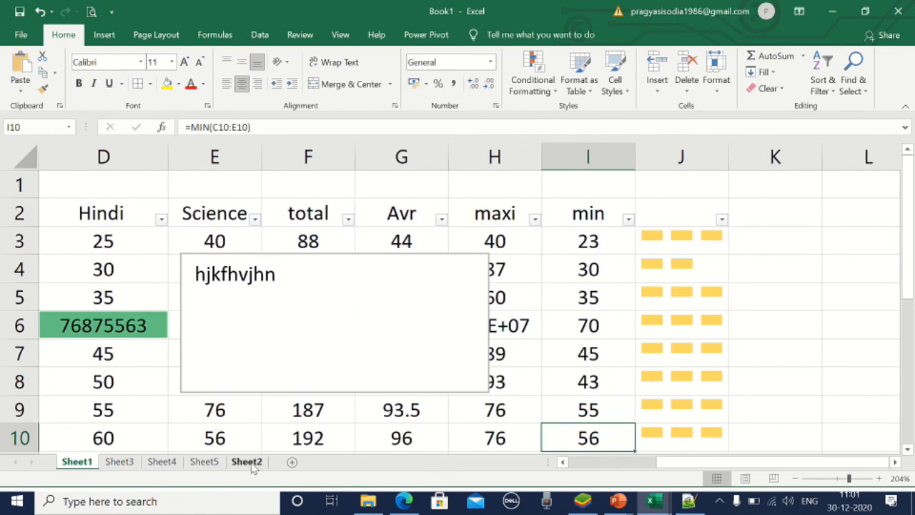
Enter gjhgyghghghghgkh in G7 and gj in H7, beside the product table on Sheet2
click(213, 464)
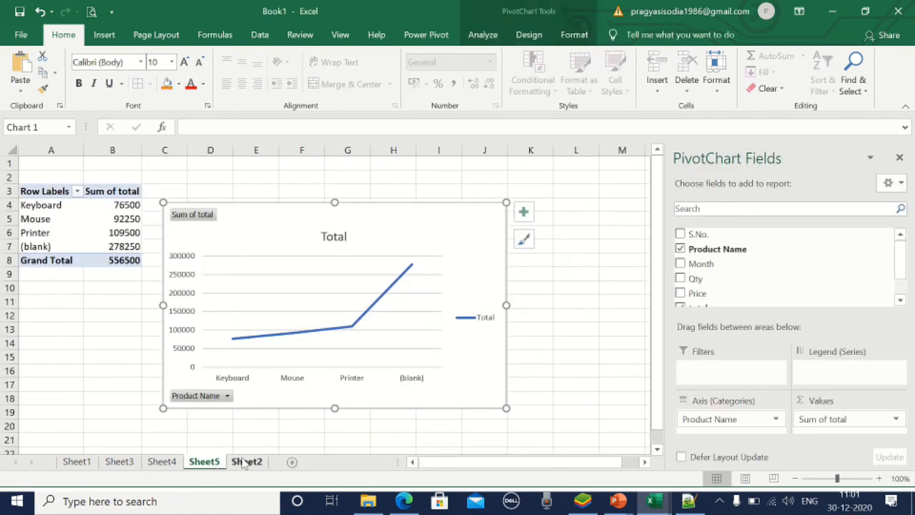
click(243, 462)
click(450, 283)
text(gjh)
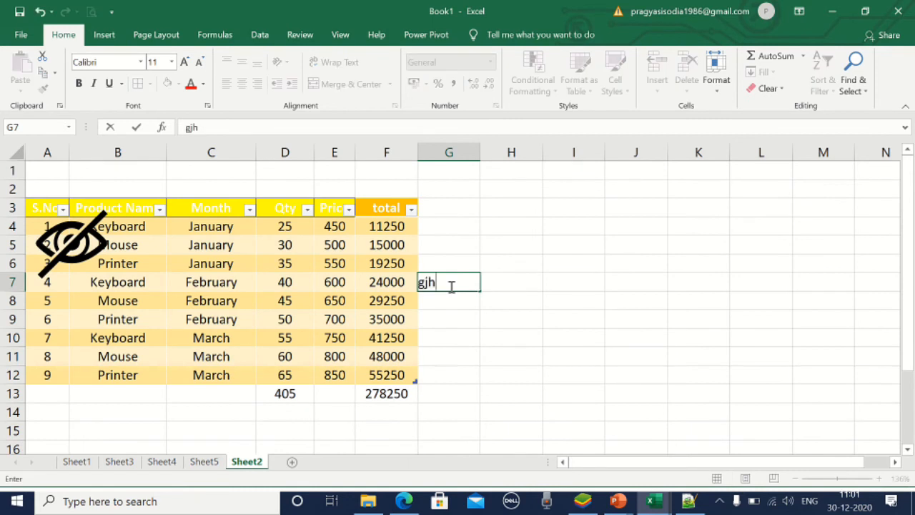
text(gyghghghghgkh)
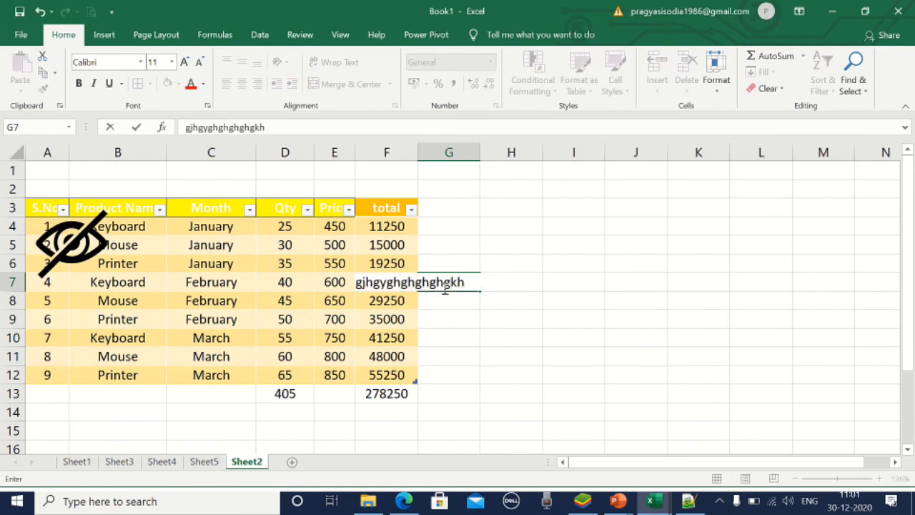
click(452, 304)
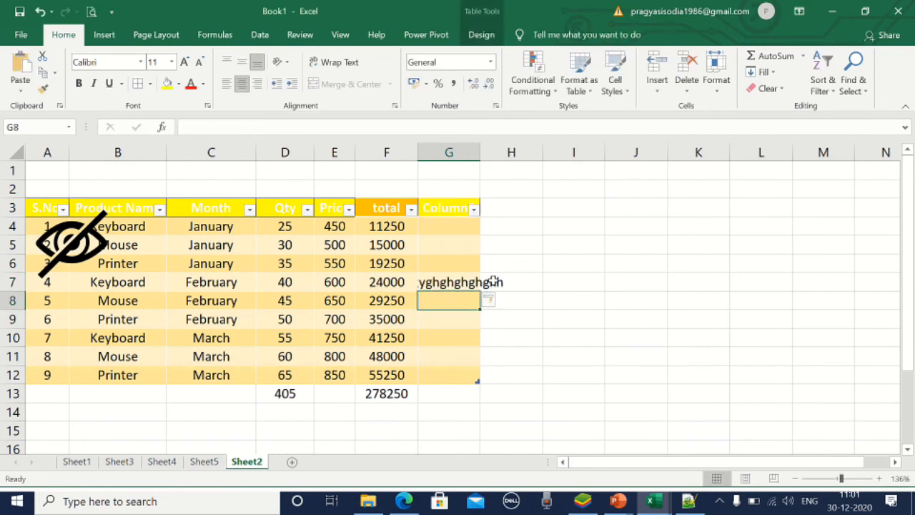
click(493, 282)
text(gj)
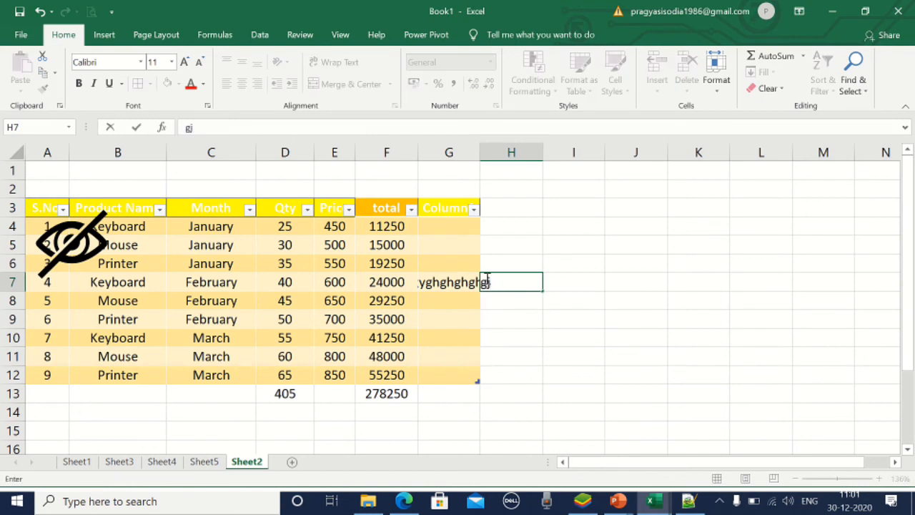
click(499, 306)
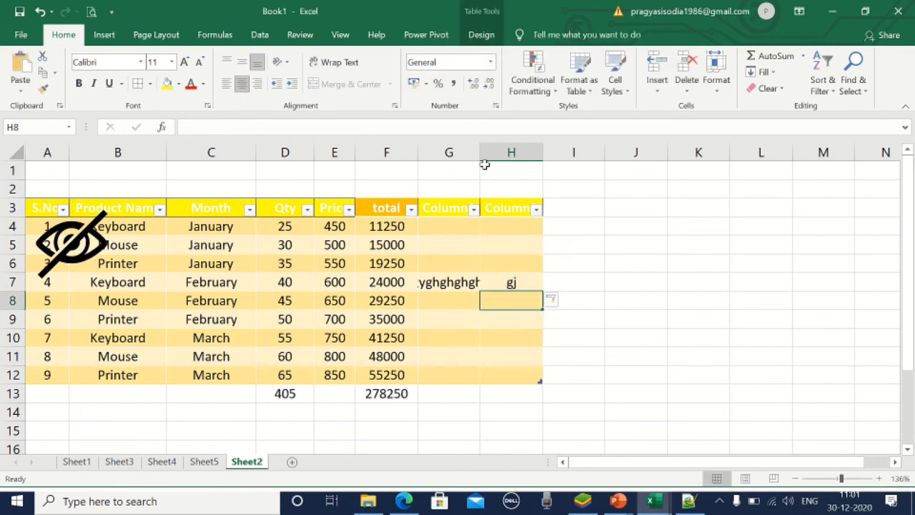
Insert a page header on Sheet2 with hello in its centre section, turning on airplane mode while the printer is being accessed
click(104, 35)
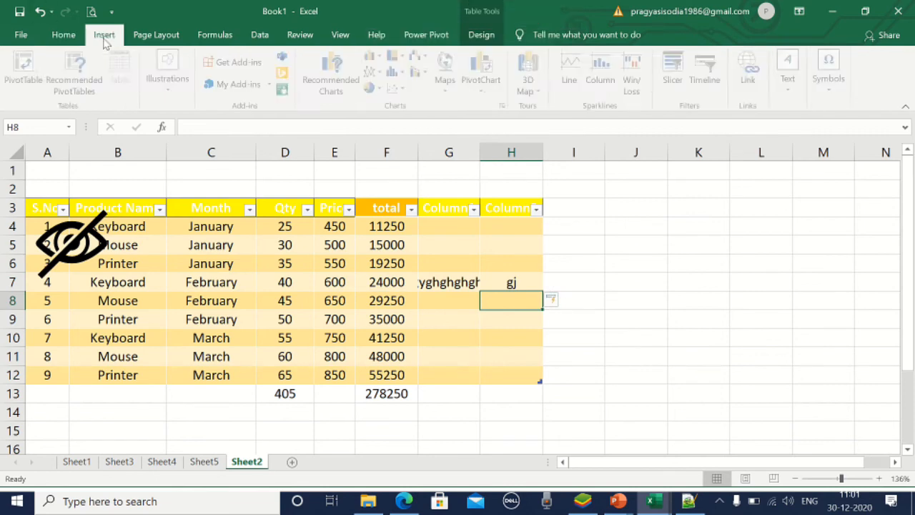
click(791, 89)
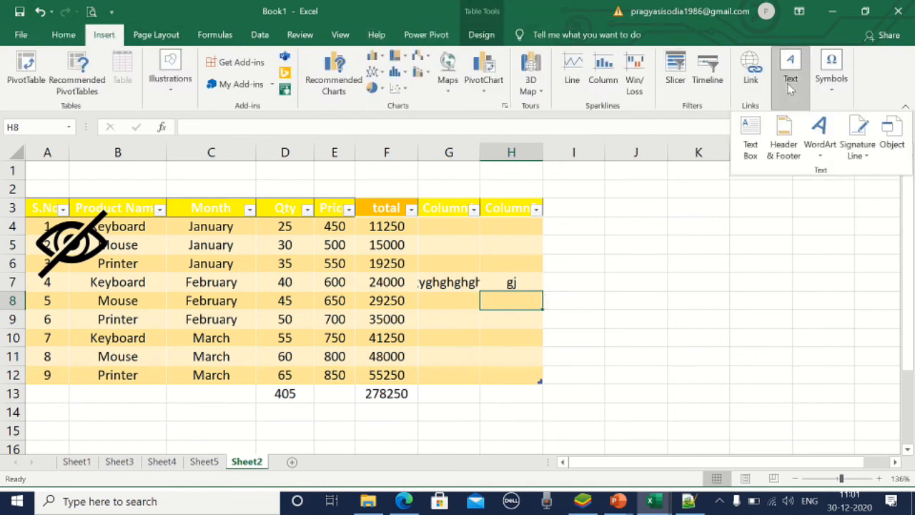
click(785, 140)
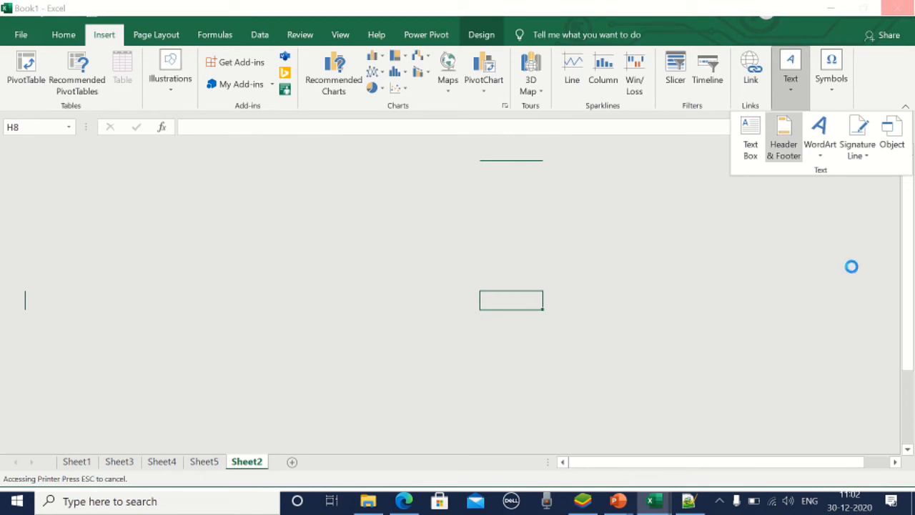
click(773, 501)
click(755, 465)
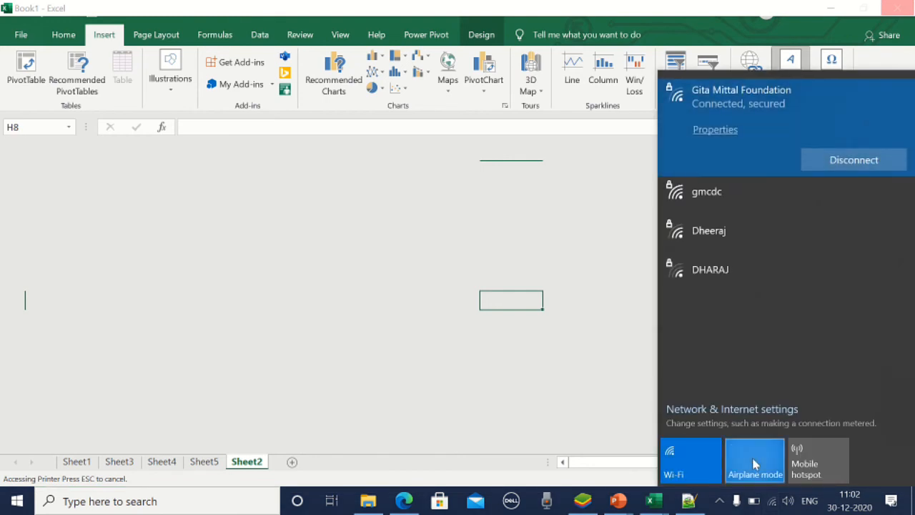
click(472, 337)
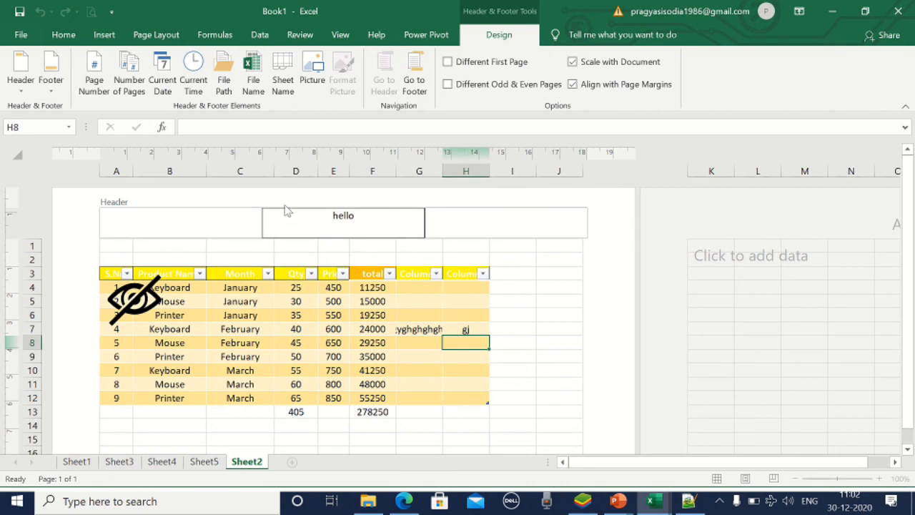
Add IT Knowledge to the centre section of the page footer and return to the worksheet cells
click(422, 88)
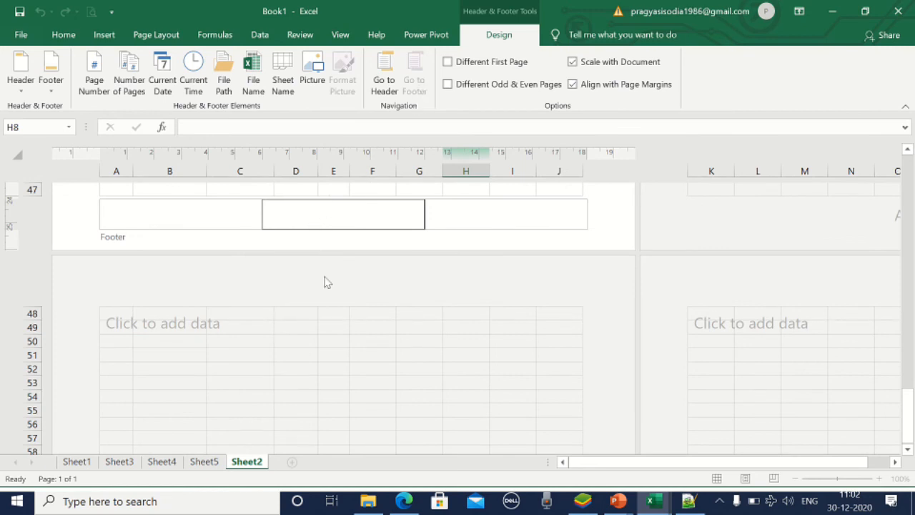
text(IT Knowledge)
click(486, 221)
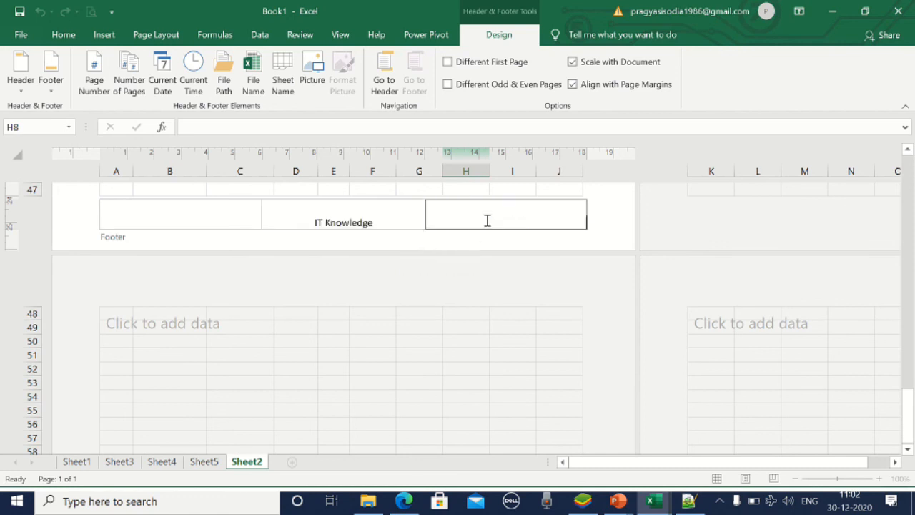
click(343, 349)
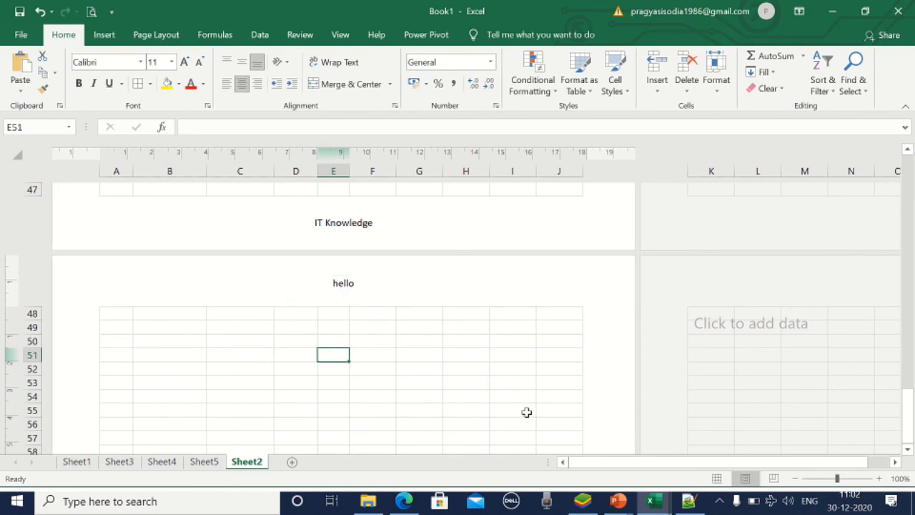
Check how the header and footer repeat on the following pages of Sheet2, and return to the first page
click(911, 410)
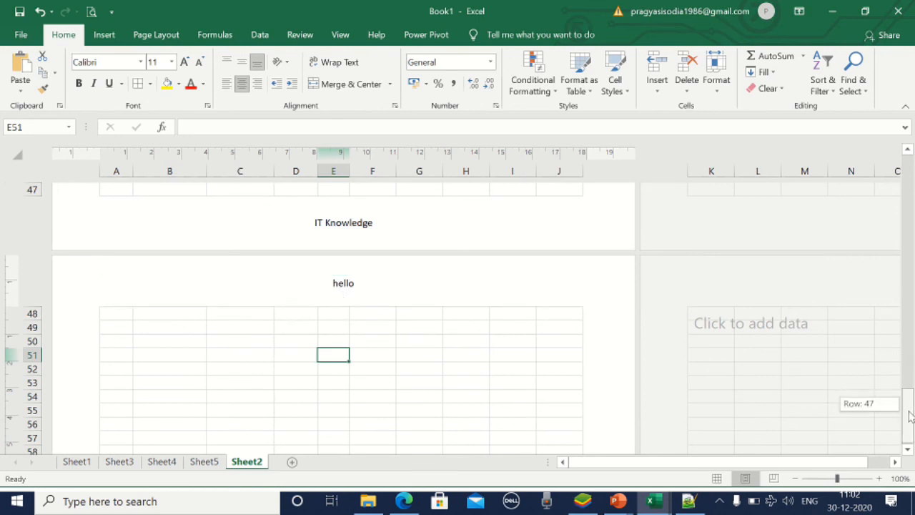
key(Down)
key(Down)
key(Down)
key(Down)
key(Down)
key(Down)
key(Down)
key(Down)
key(Down)
key(Down)
key(Down)
key(Down)
key(Down)
key(Down)
key(Down)
key(Down)
key(Down)
key(Down)
key(Down)
key(Down)
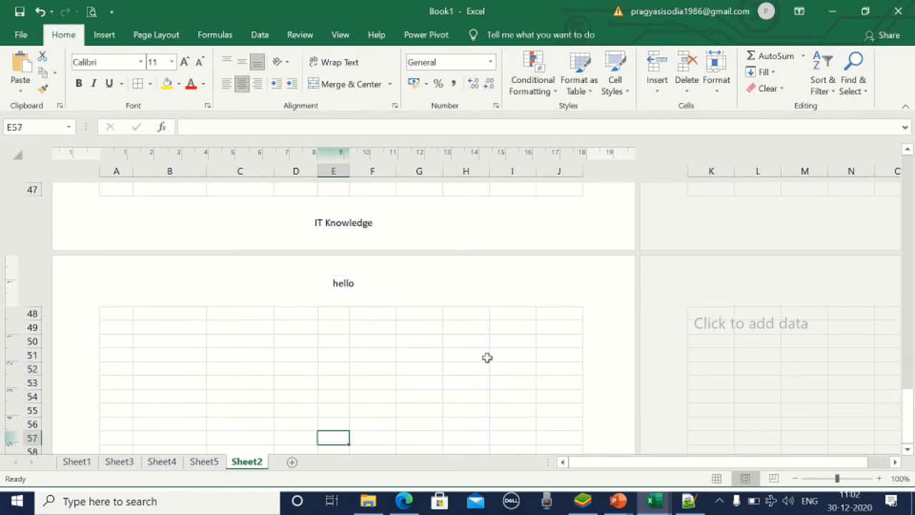
key(Down)
key(Down)
key(Down)
key(Down)
key(Down)
key(Down)
key(Down)
key(Down)
key(Down)
key(Down)
key(Down)
key(Down)
key(Down)
key(Down)
key(Down)
key(Down)
key(Down)
key(Down)
key(Down)
key(Down)
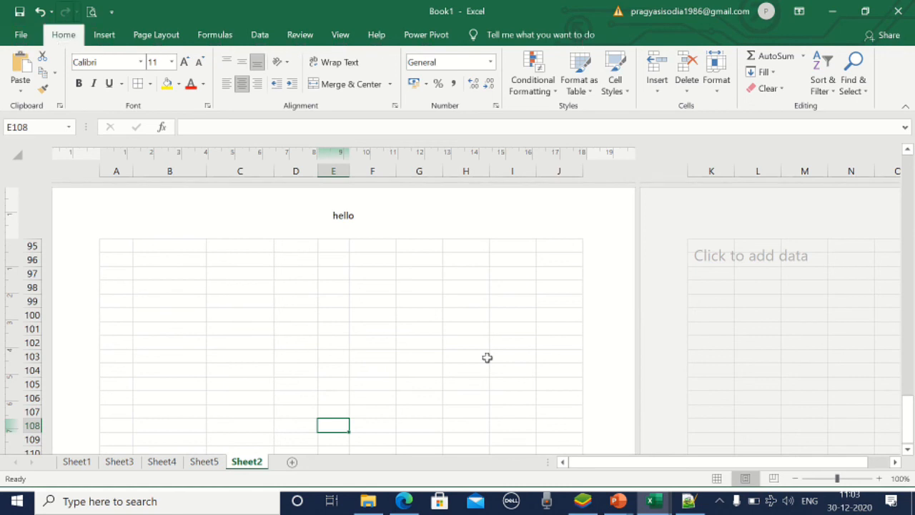
click(445, 355)
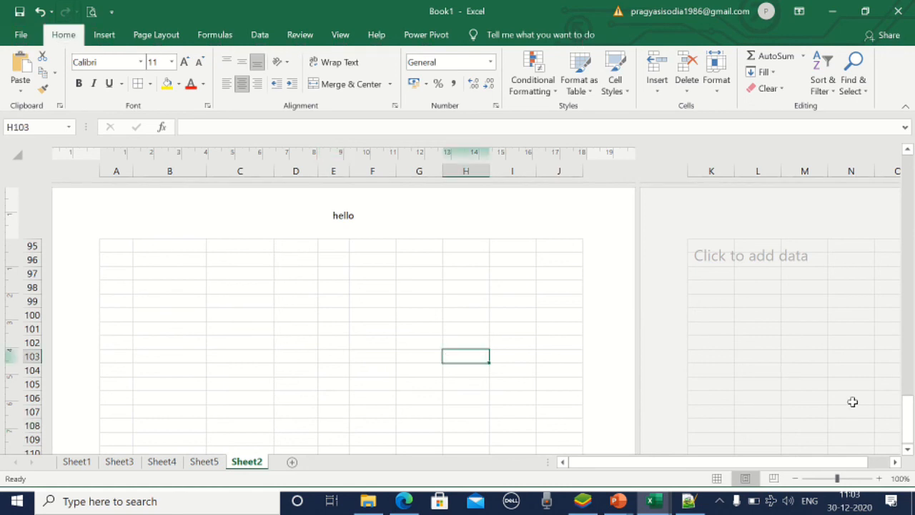
drag(910, 422, 907, 161)
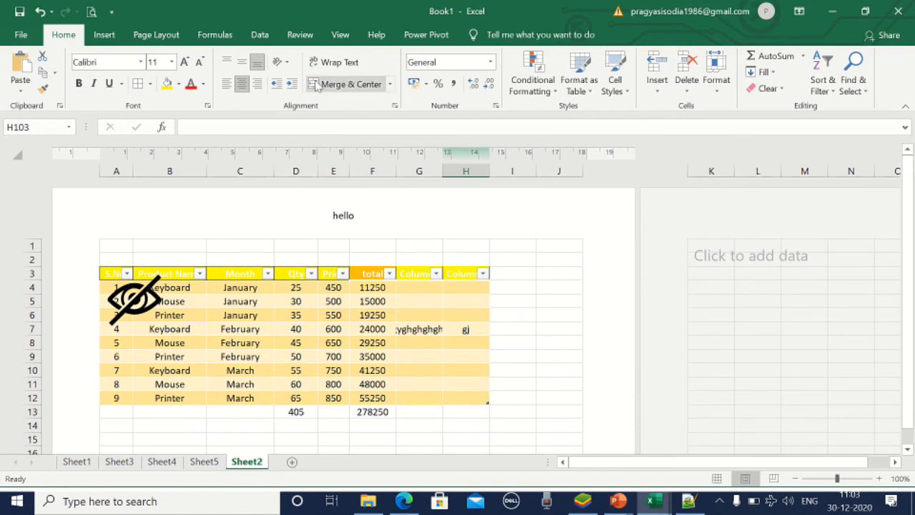
Insert a WordArt object on Sheet2 in the blue style from the first row of the gallery
click(105, 35)
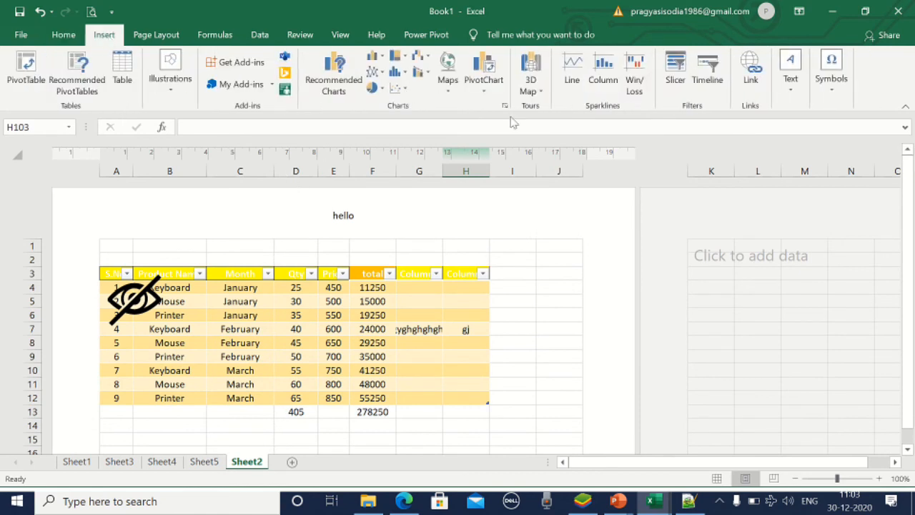
click(794, 80)
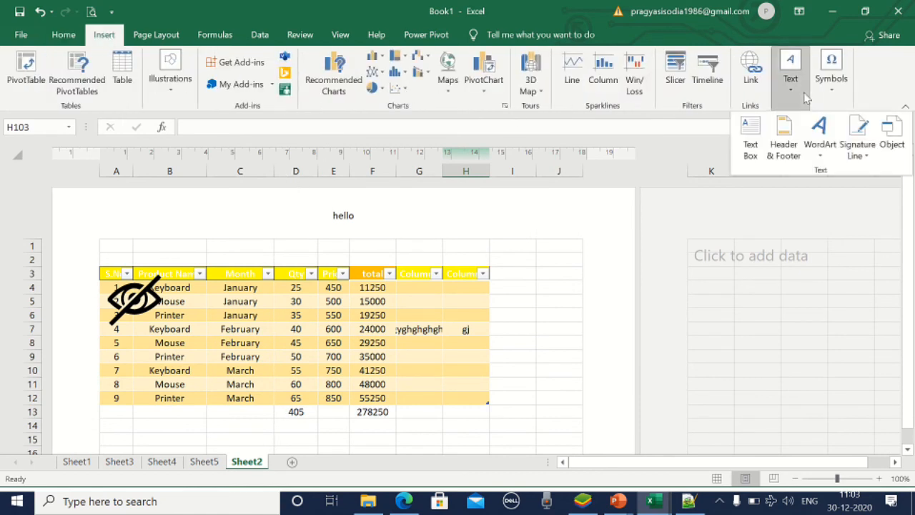
click(822, 149)
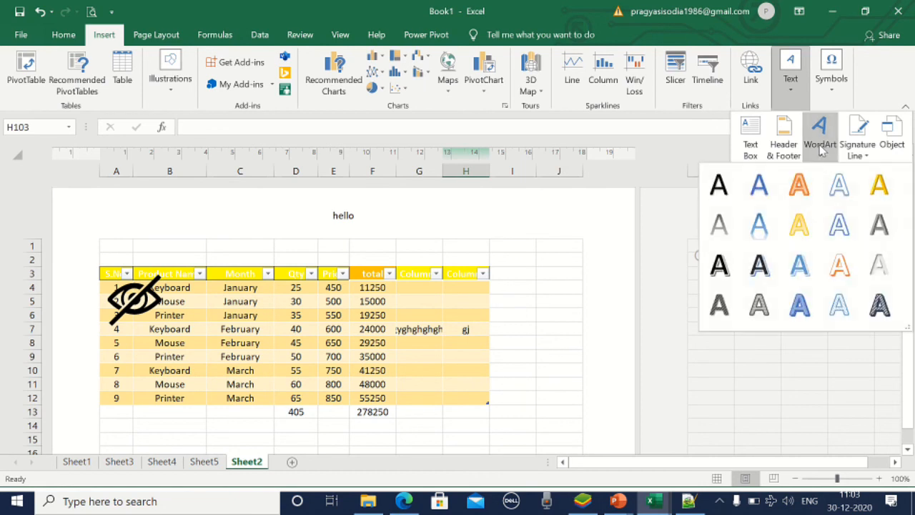
click(755, 193)
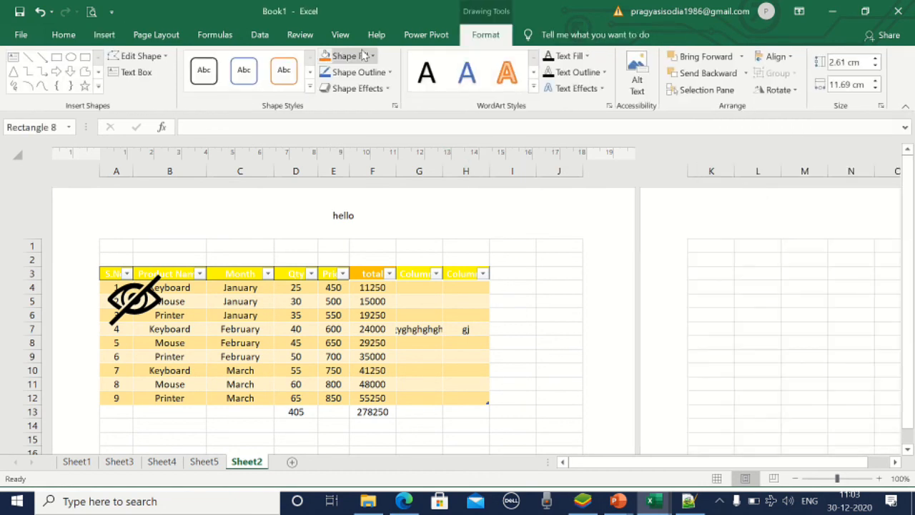
click(66, 36)
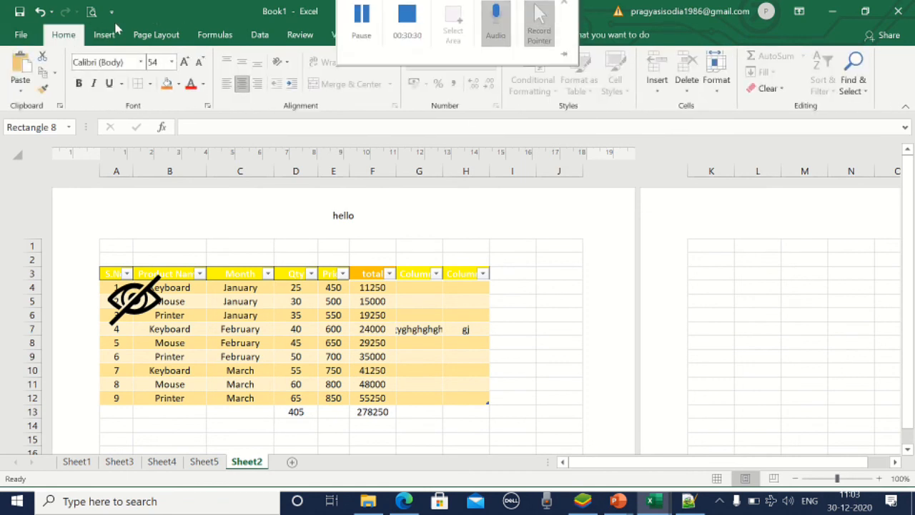
Look through the signature line options and switch Sheet2 back to Normal view
click(105, 34)
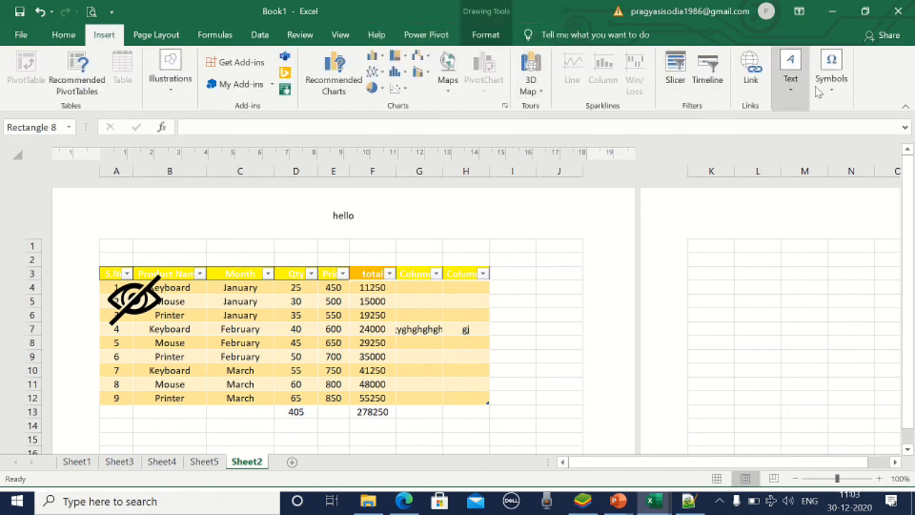
click(791, 84)
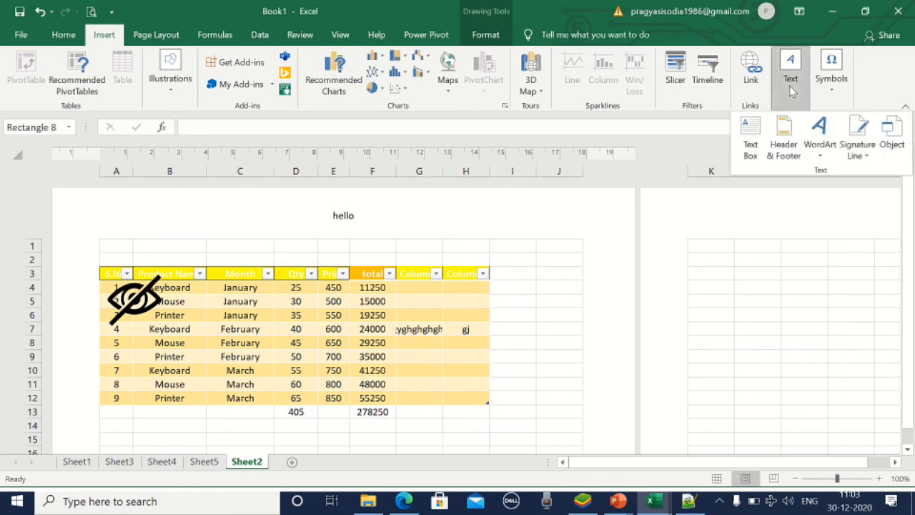
click(869, 153)
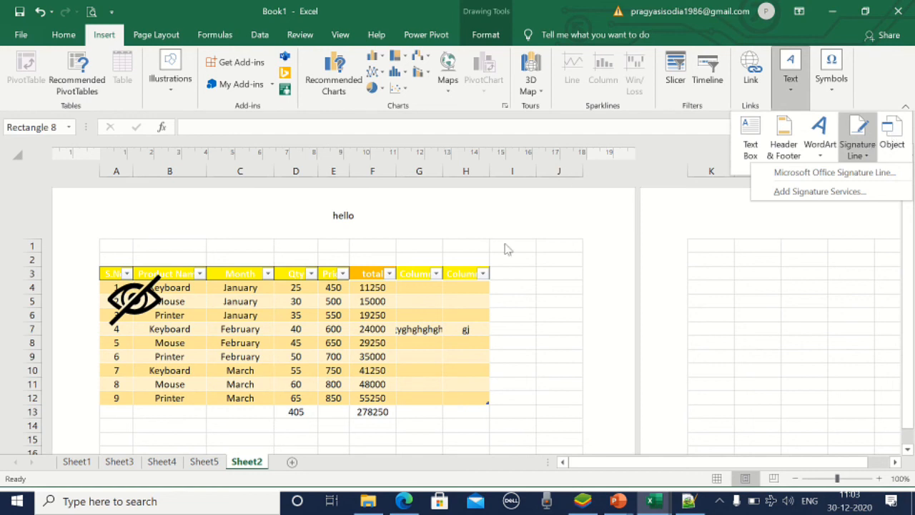
click(717, 481)
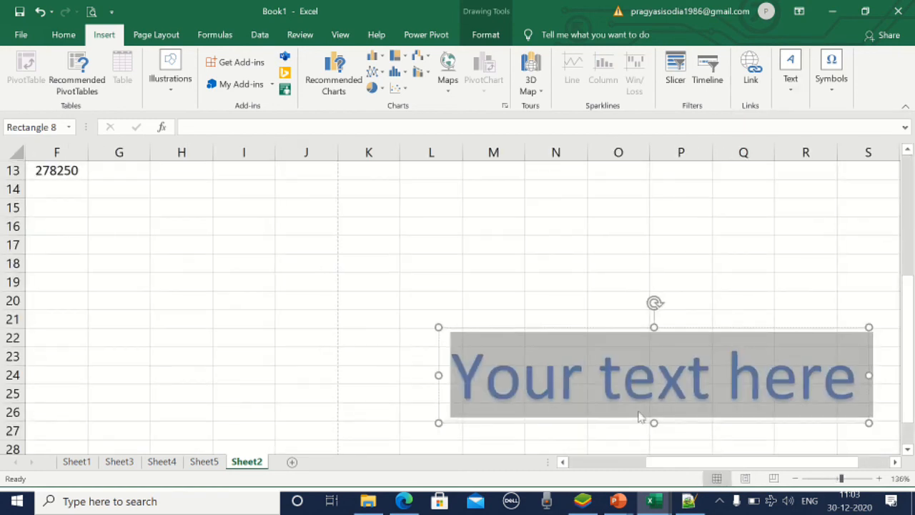
Insert a new Microsoft PowerPoint Slide object at cell L18 of Sheet2
click(424, 265)
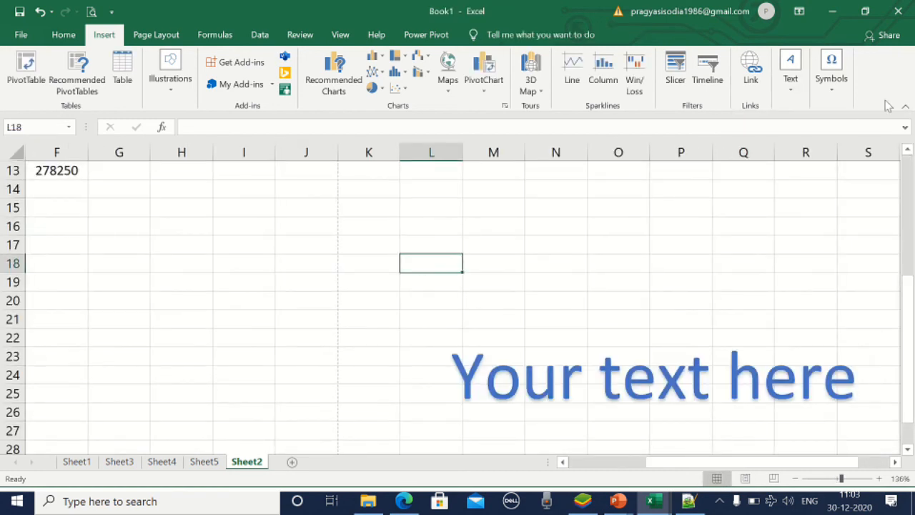
click(791, 83)
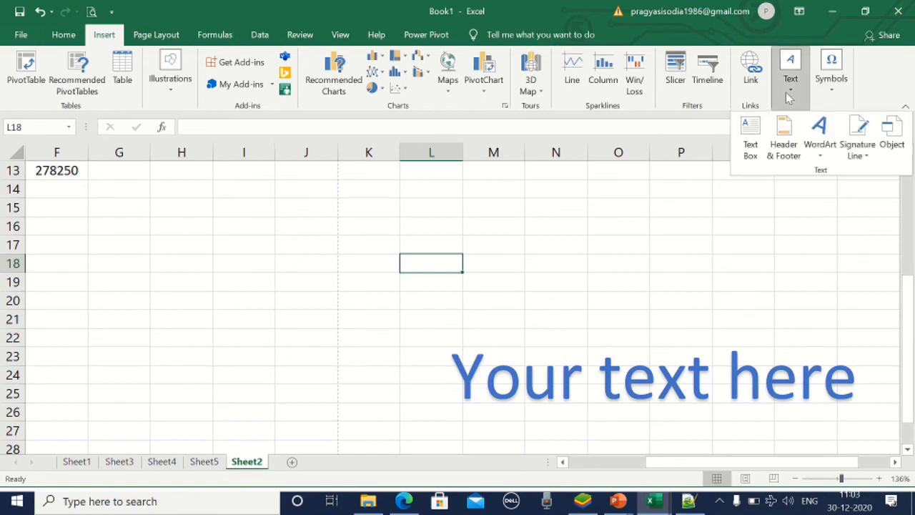
click(899, 144)
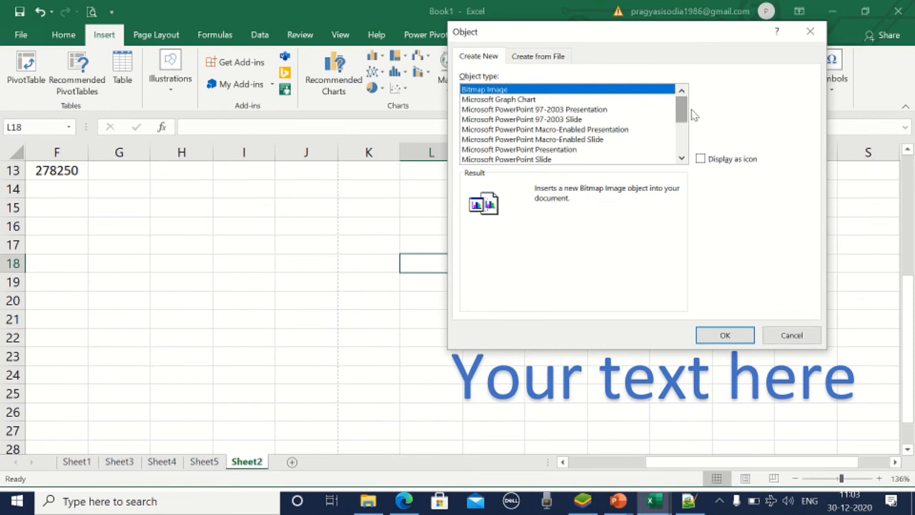
scroll(686, 114, down, 1)
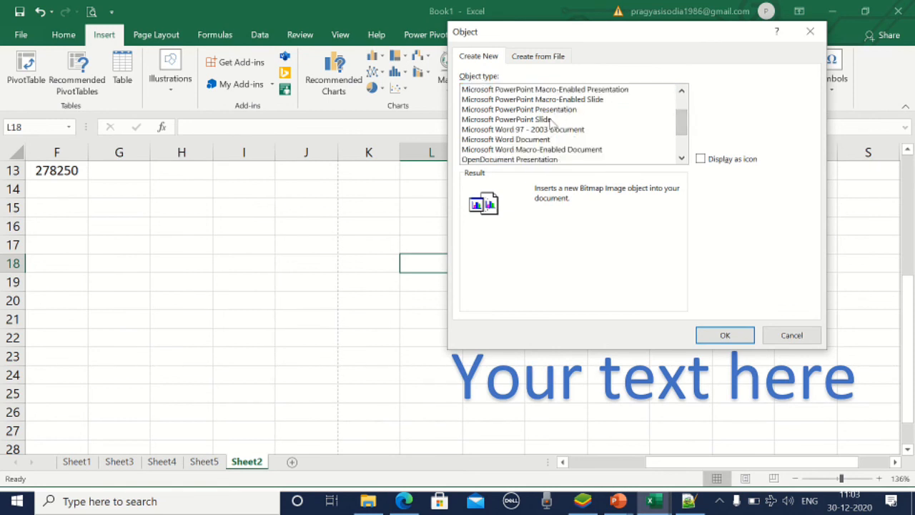
click(551, 120)
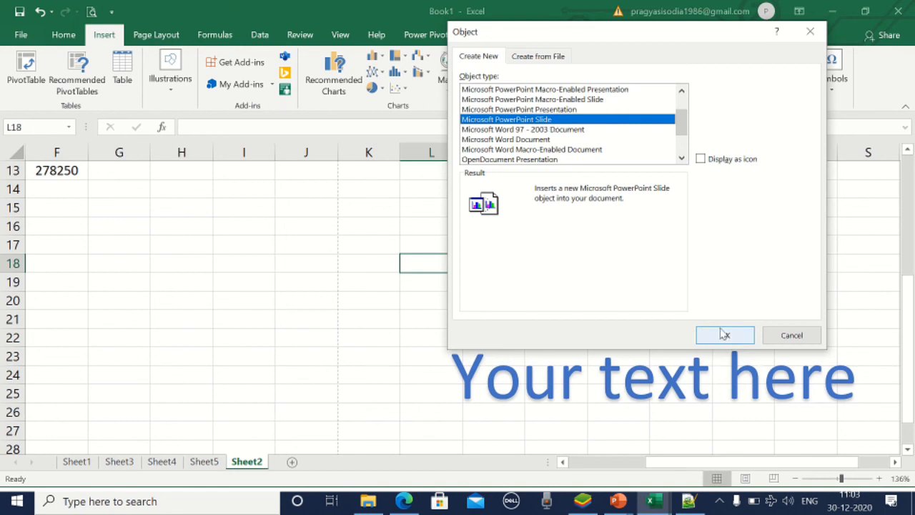
click(719, 333)
click(721, 333)
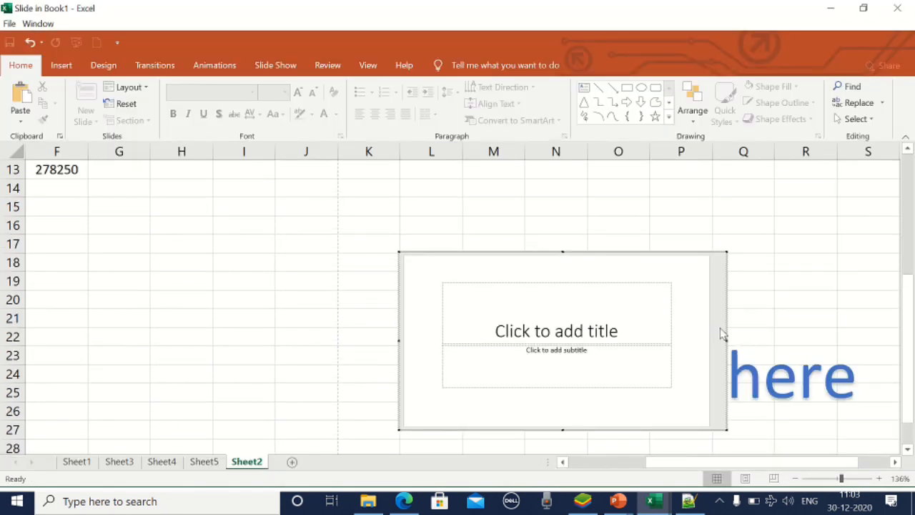
Fill in the embedded slide with the title nvnbk and the subtitle B, and return to the worksheet
click(625, 308)
text(nvnbk)
click(592, 355)
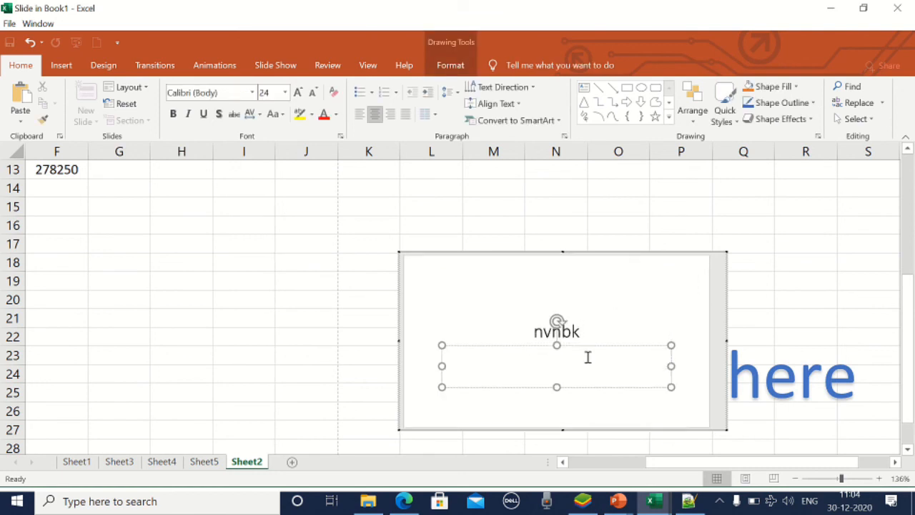
click(726, 188)
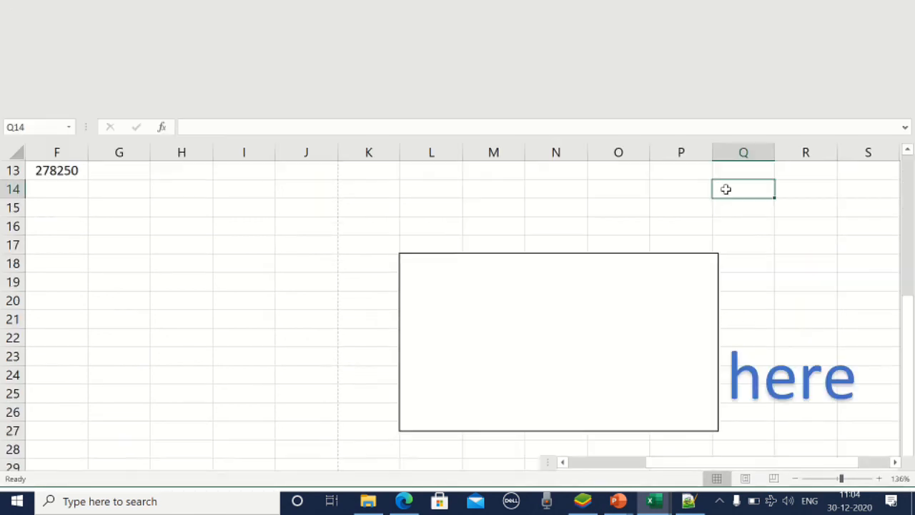
click(551, 249)
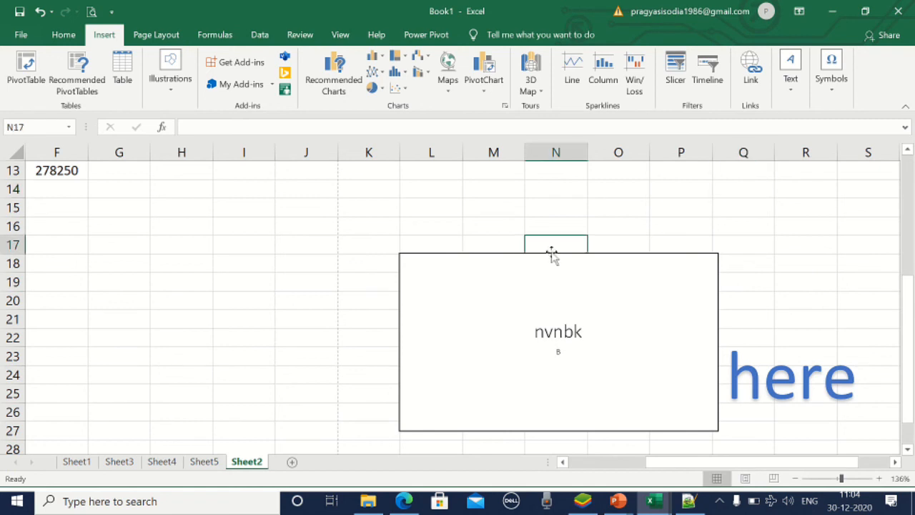
Insert the built-in Binomial Theorem equation and replace the x inside its first brackets with fhhg
click(830, 91)
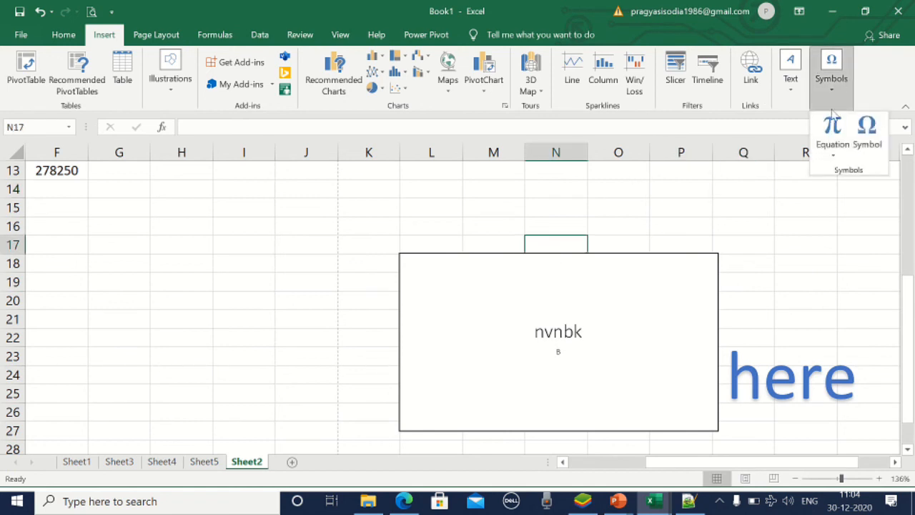
click(833, 153)
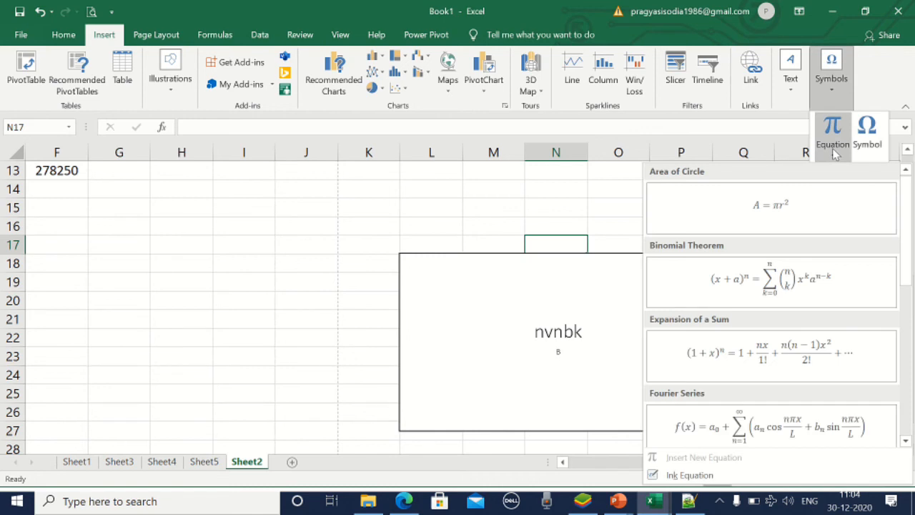
click(763, 285)
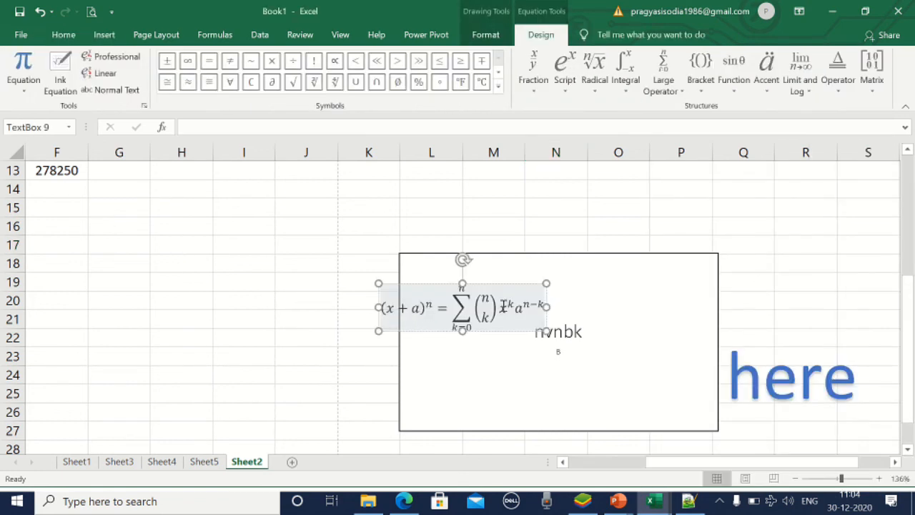
right_click(395, 316)
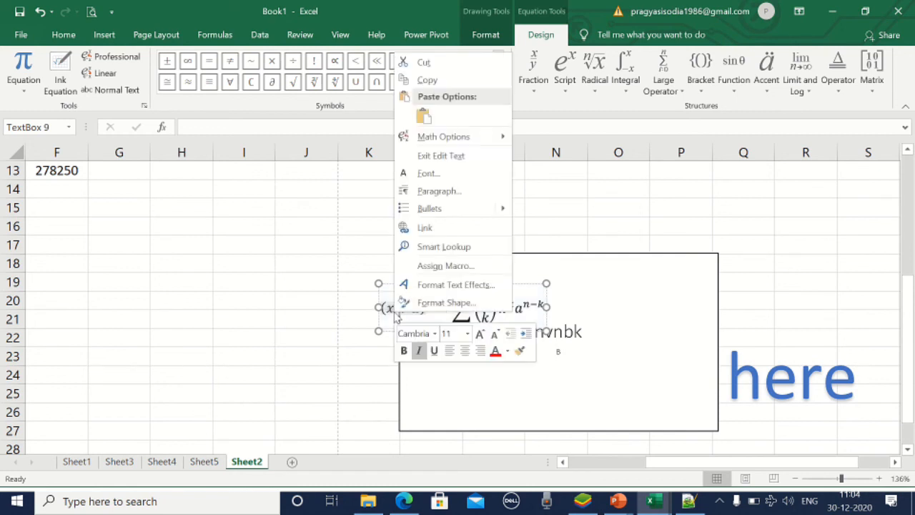
key(Escape)
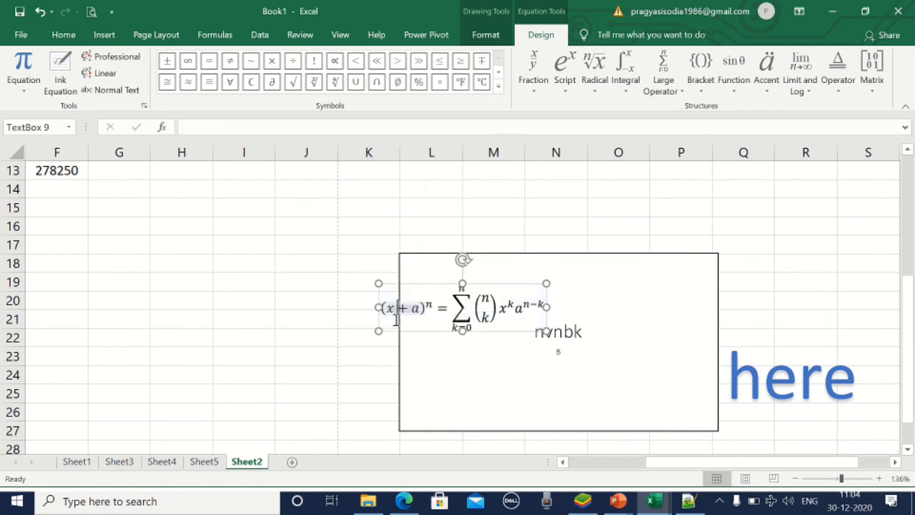
text(fhhg)
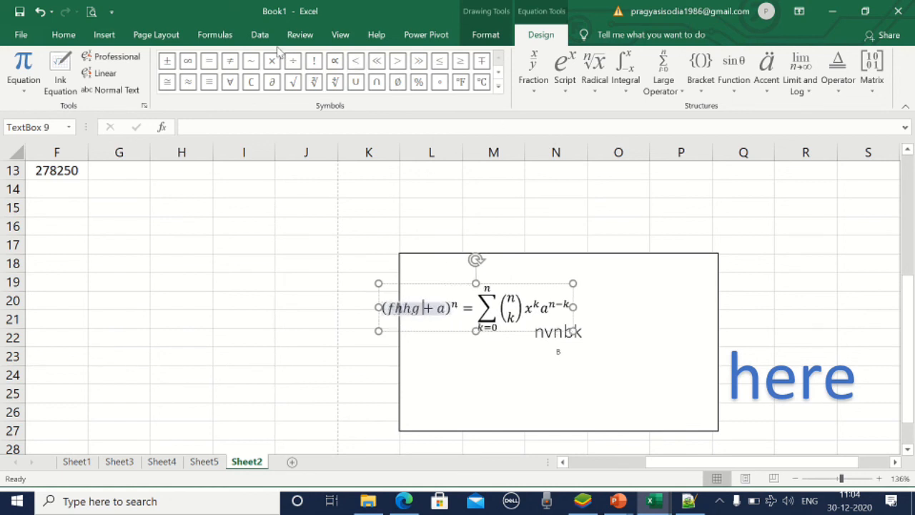
Add the symbols Ô and ñ after fhhg in the equation
click(103, 36)
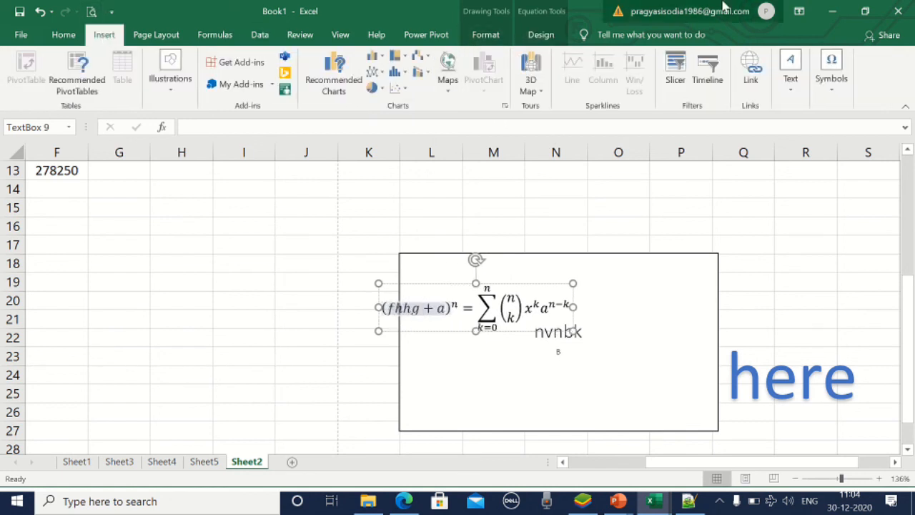
click(835, 68)
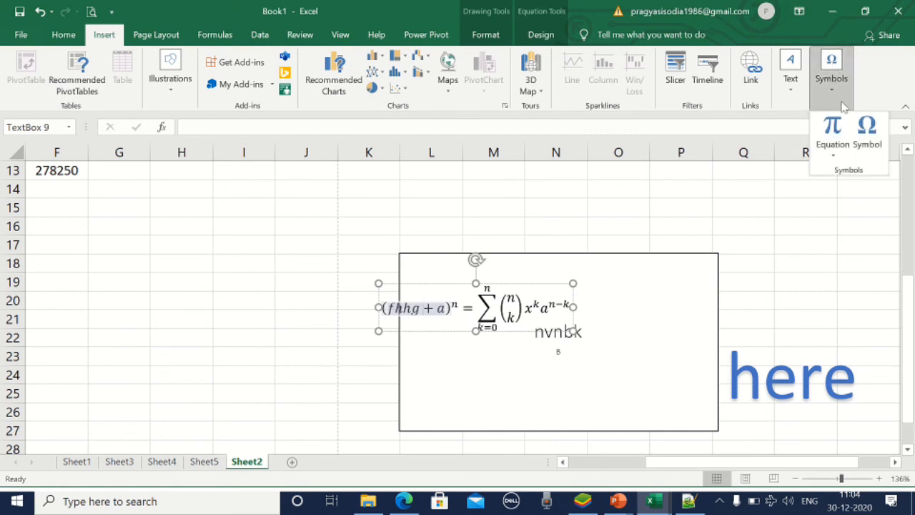
click(868, 136)
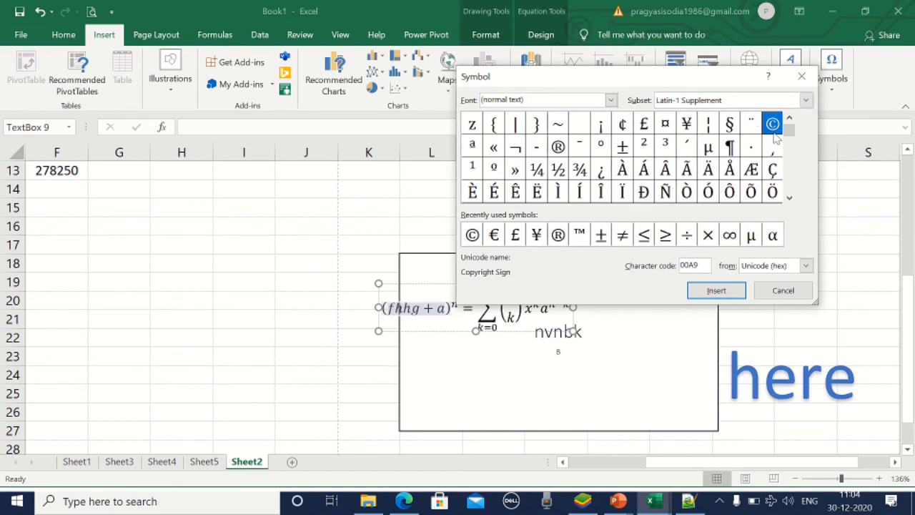
mouse_move(789, 131)
mouse_down()
mouse_move(789, 141)
mouse_move(789, 131)
mouse_up()
click(730, 124)
click(716, 290)
click(708, 170)
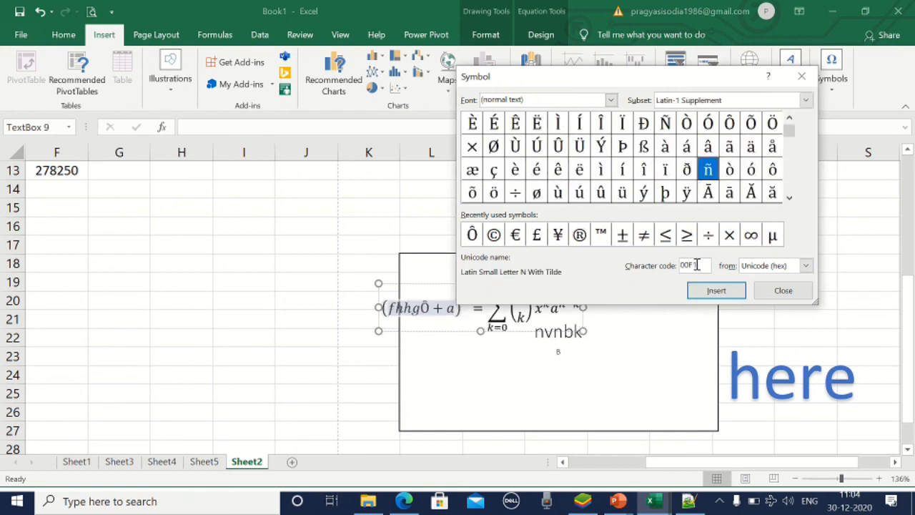
click(716, 290)
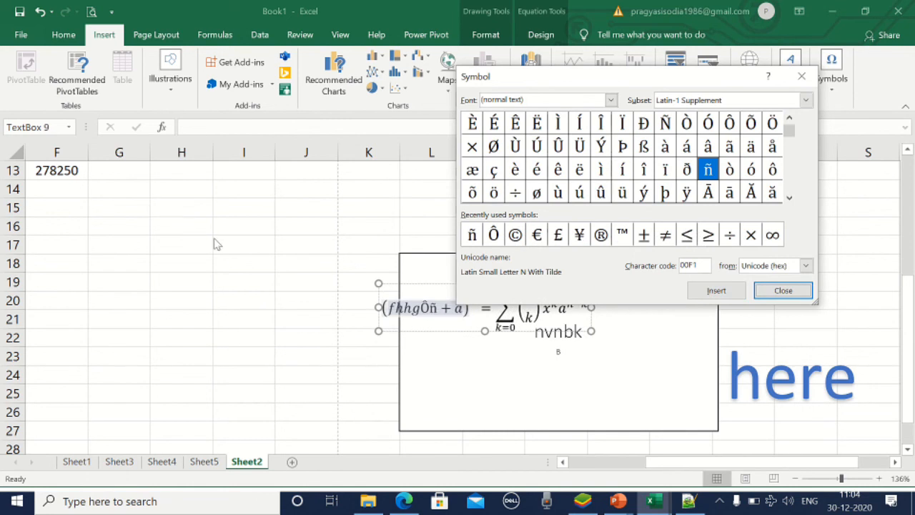
click(778, 290)
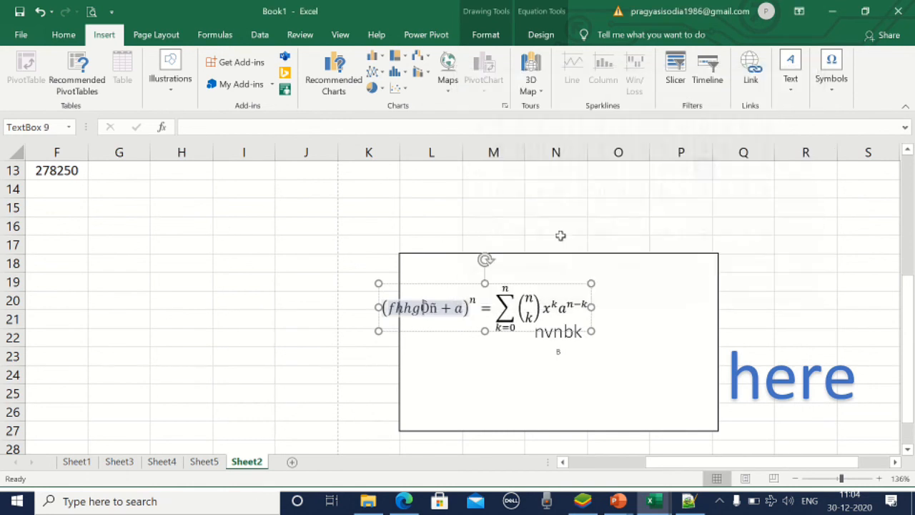
Insert the less-than-or-equal-to symbol (≤) in cell H17
click(182, 246)
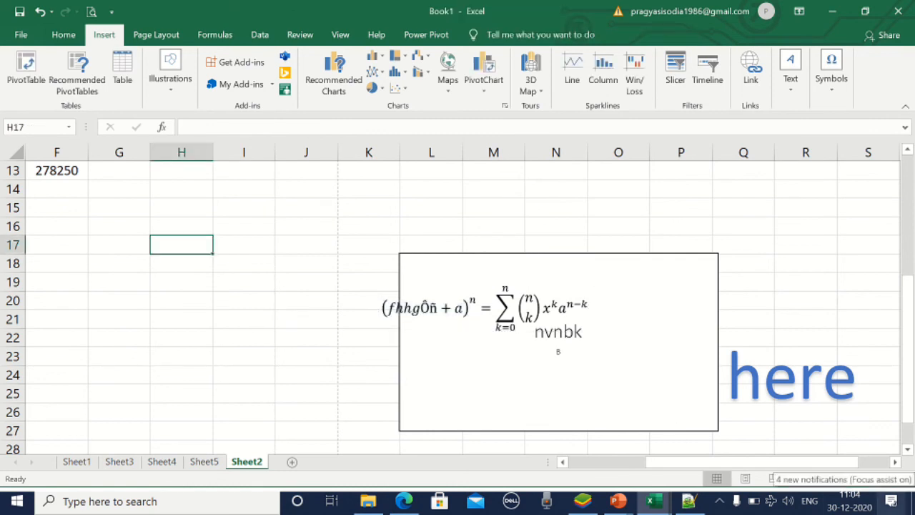
click(855, 478)
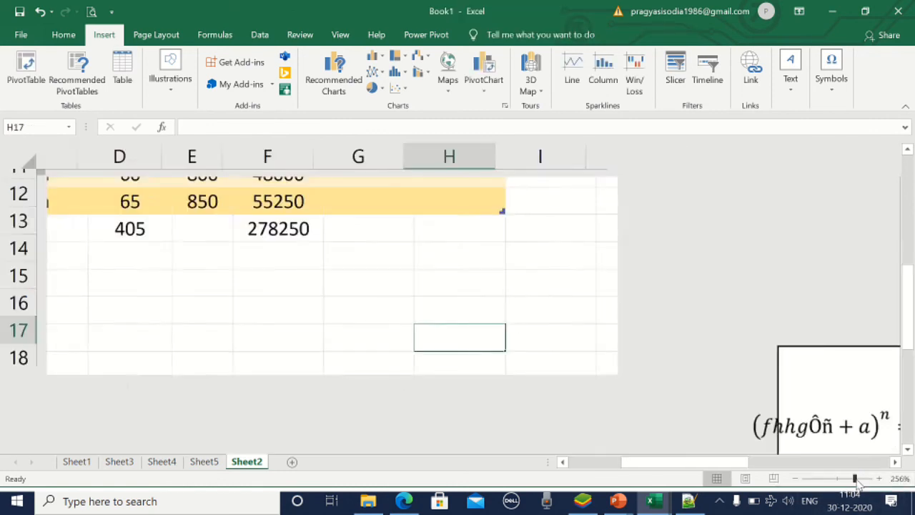
click(831, 71)
click(876, 145)
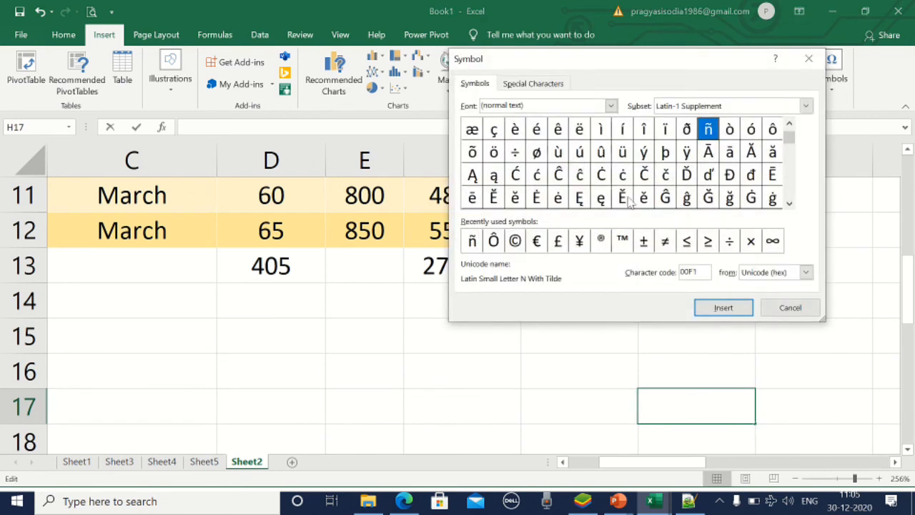
click(686, 175)
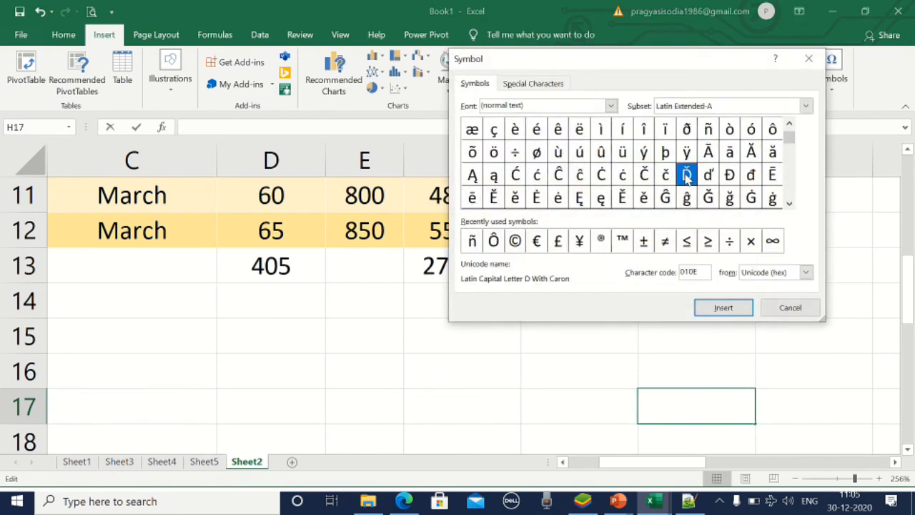
click(688, 243)
click(731, 311)
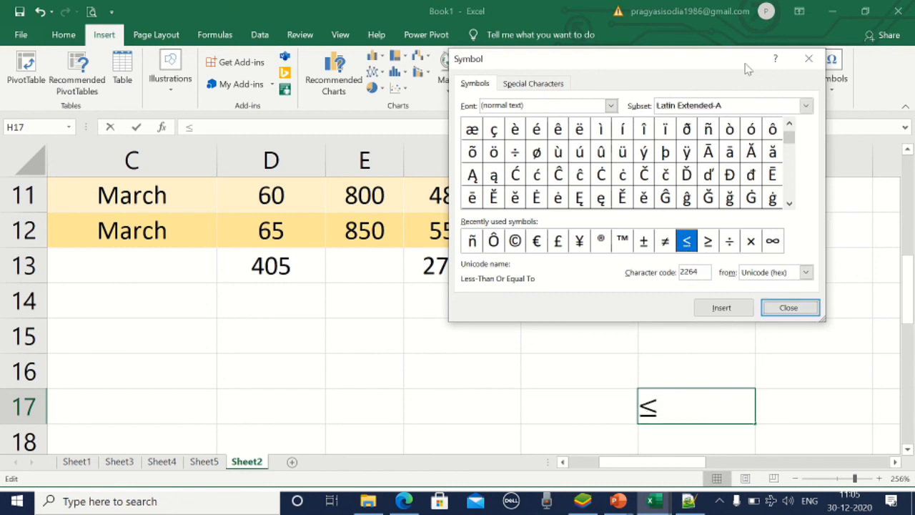
click(810, 60)
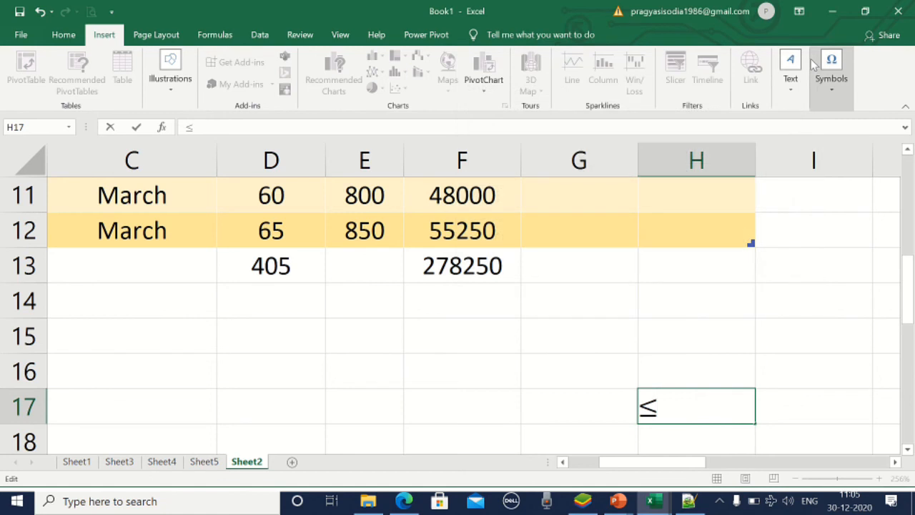